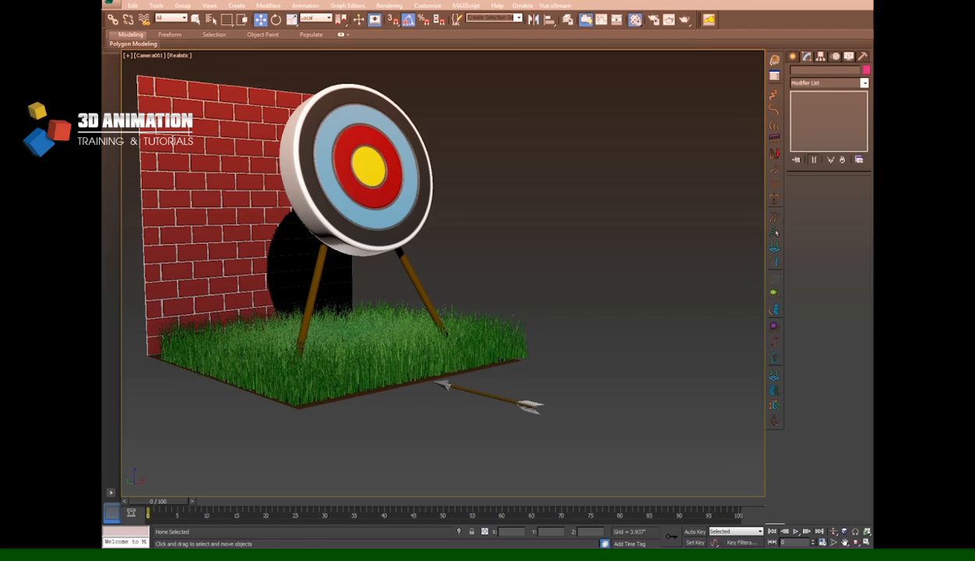
Select the arrow in the scene and add a Bend modifier to it, working in the left view.
click(490, 396)
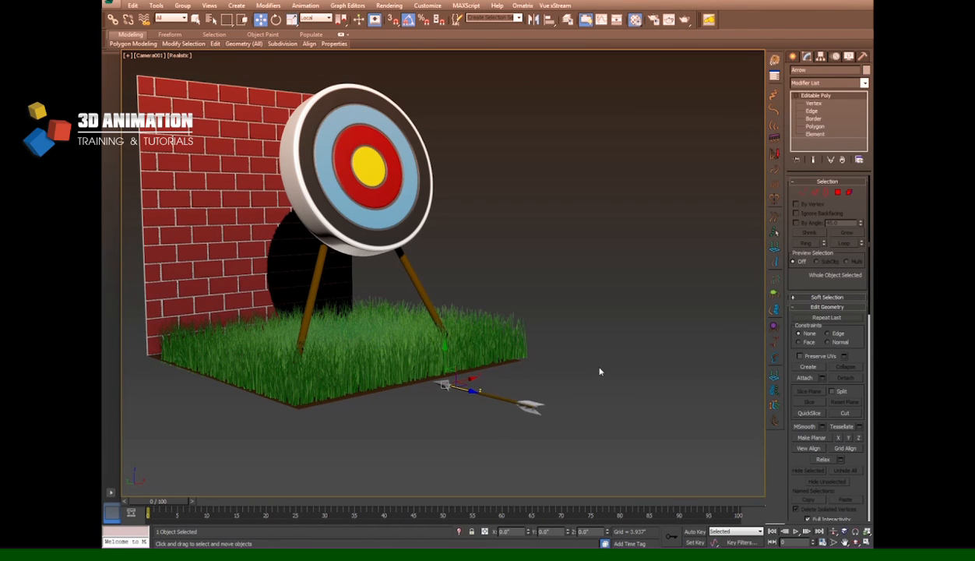
key(l)
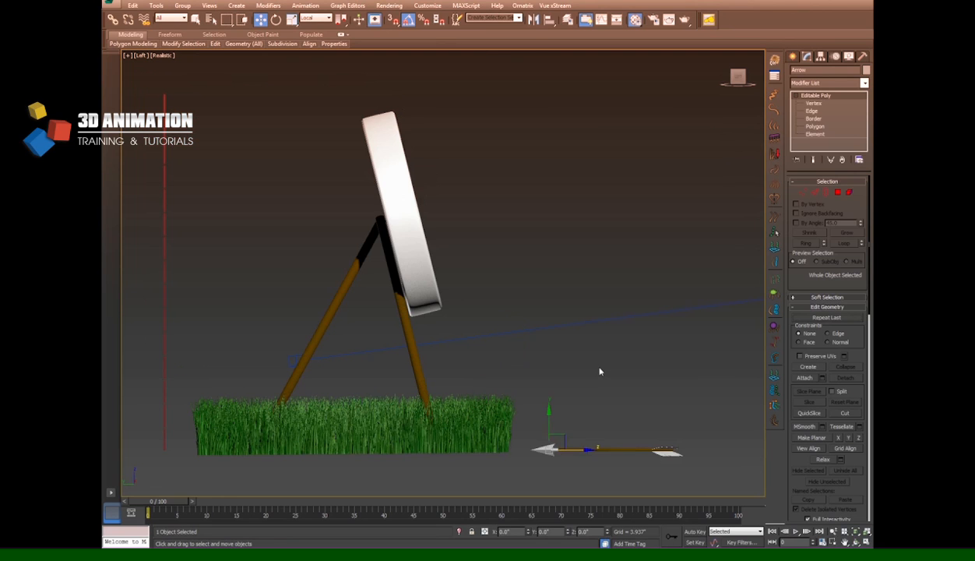
scroll(573, 436, up, 3)
key(z)
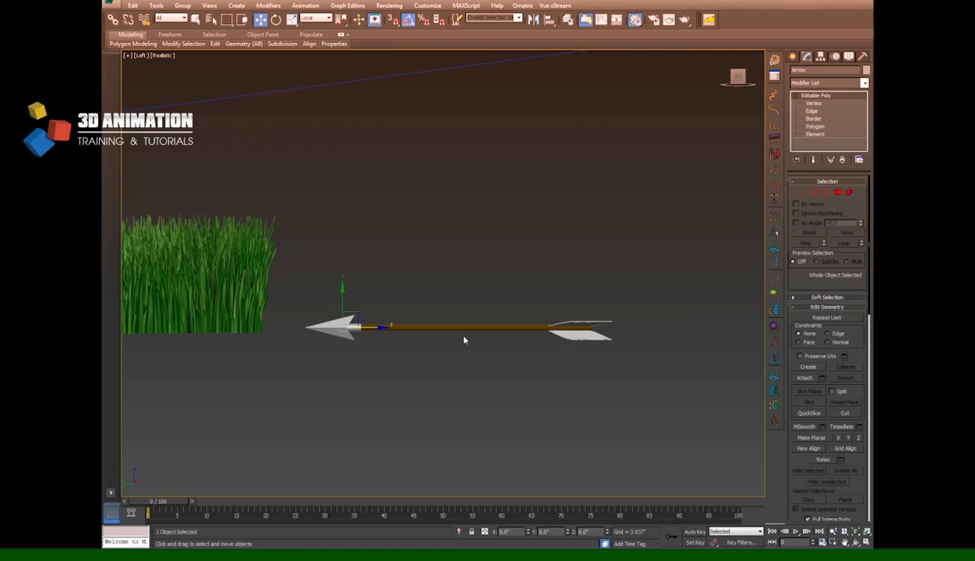
scroll(463, 336, up, 2)
middle_drag(481, 333, 471, 332)
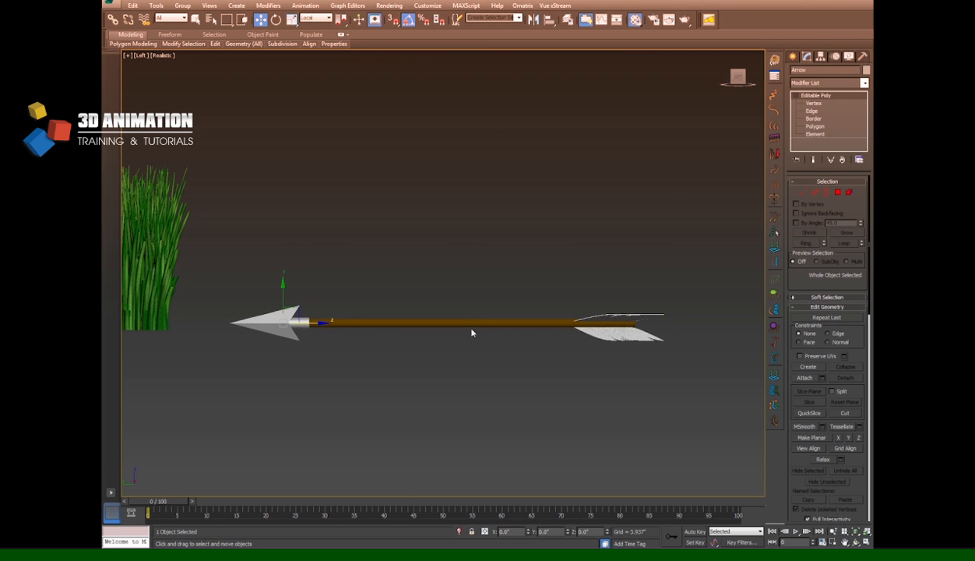
click(845, 82)
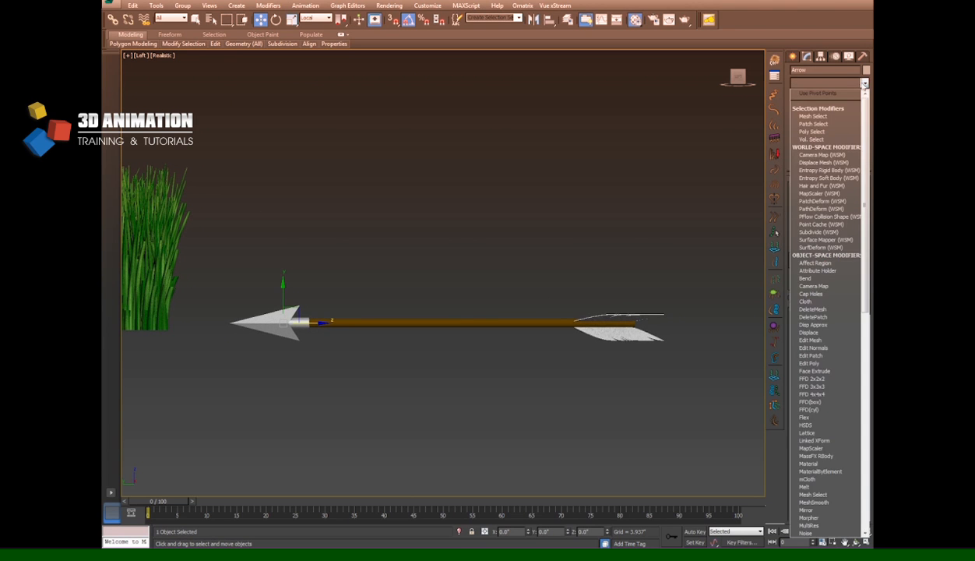
click(796, 278)
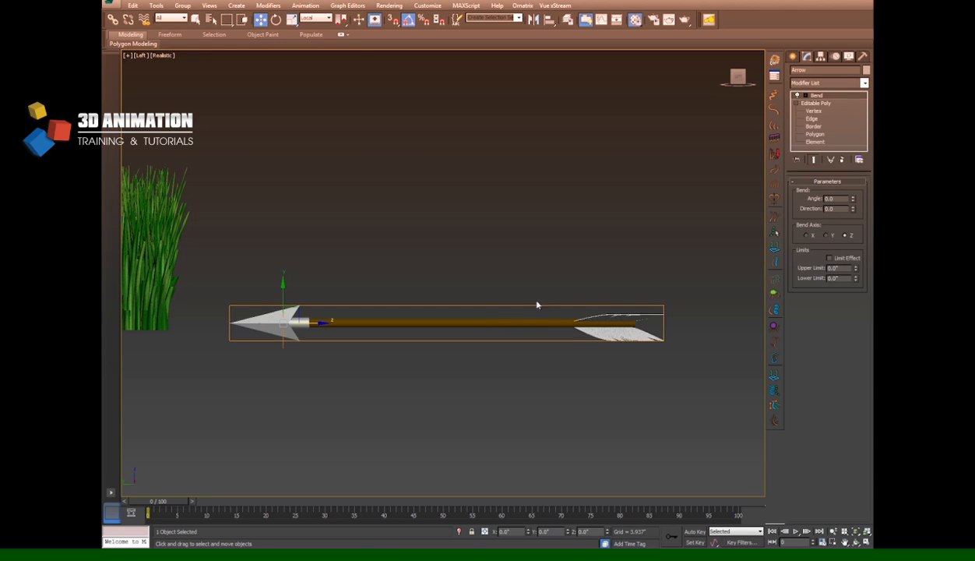
Bend the arrow by an angle of about 67.5 and set the bend direction to -90.
drag(853, 198, 845, 135)
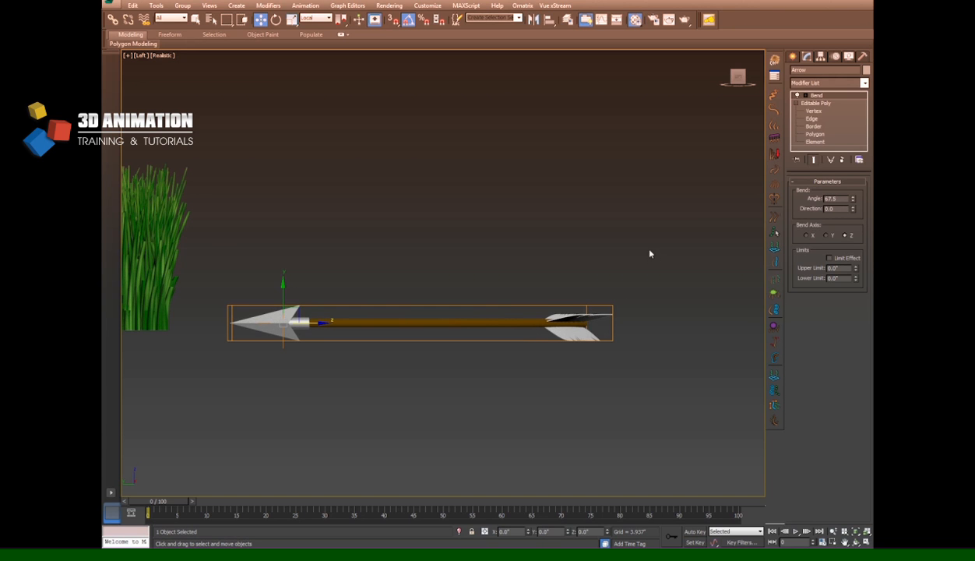
click(832, 209)
text(-90)
key(Return)
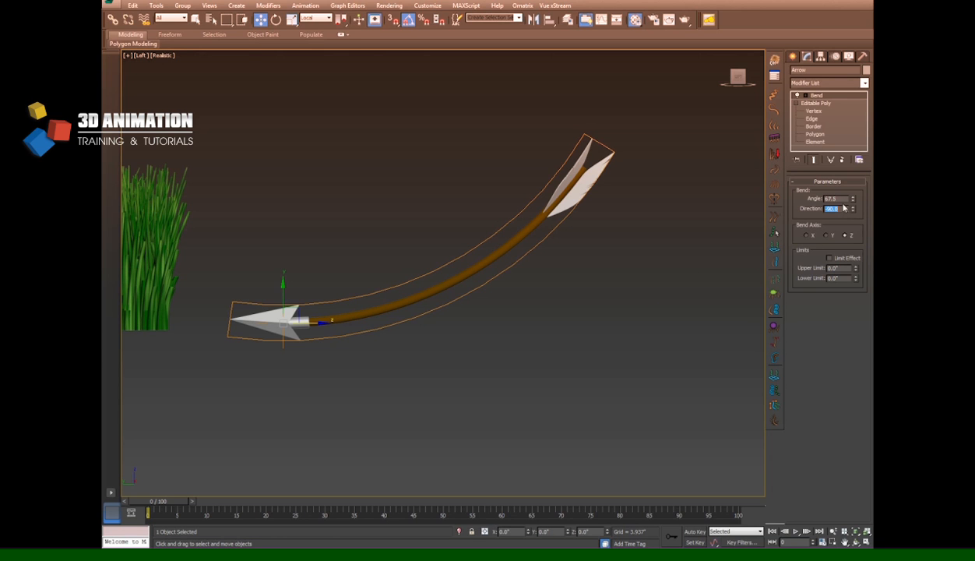
Try a gentler bend angle of about 24 on the arrow, and reset the angle to 0.
mouse_move(853, 198)
mouse_down()
mouse_move(853, 222)
mouse_move(853, 210)
mouse_up()
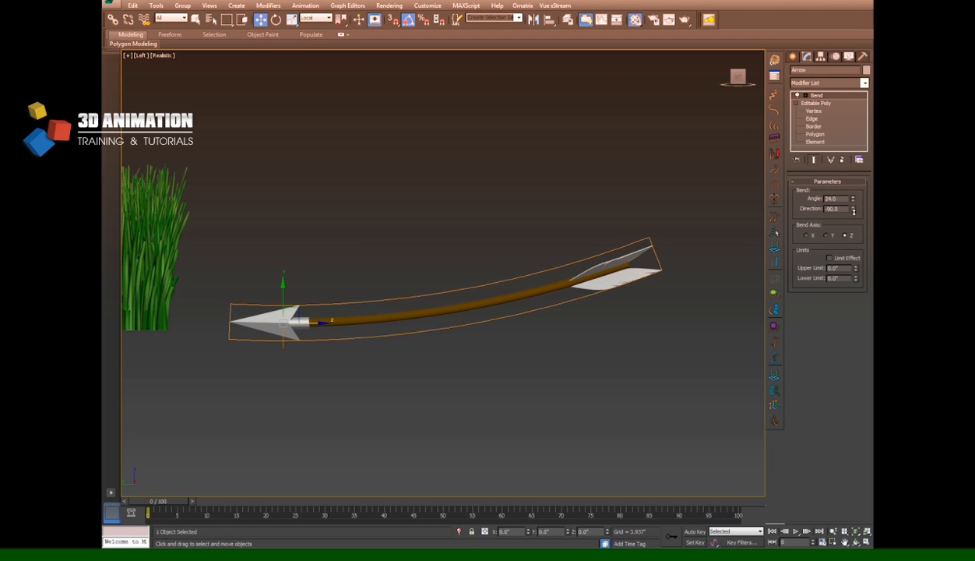
text(0)
key(Return)
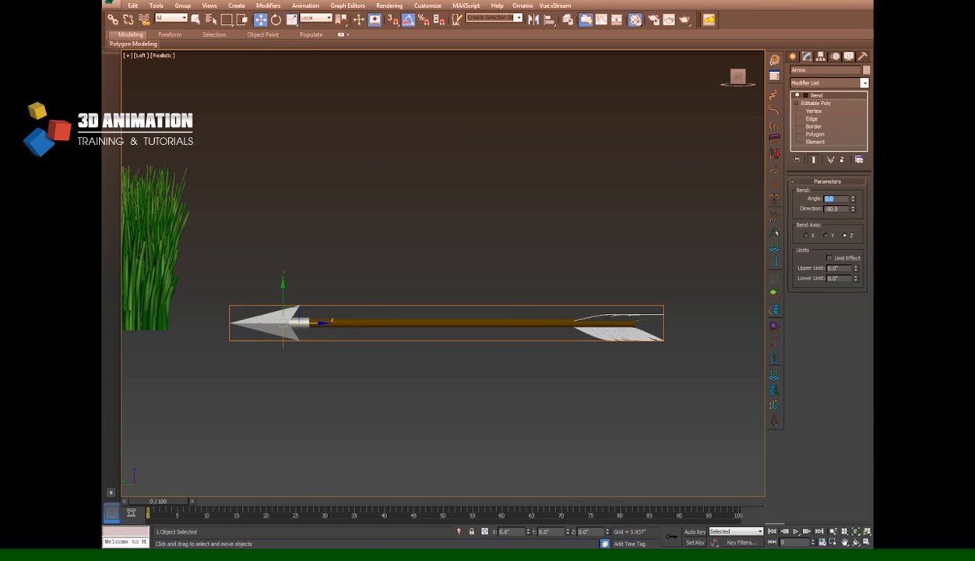
Turn on Auto Key and key the arrow's Bend angle at 25 on frame 5.
click(693, 531)
drag(168, 500, 198, 507)
key(w)
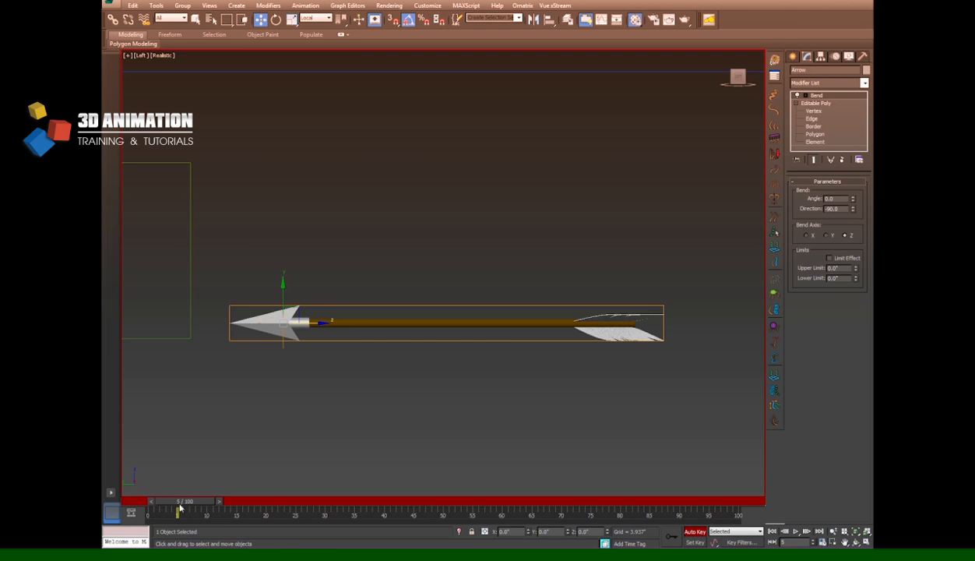
drag(835, 197, 811, 200)
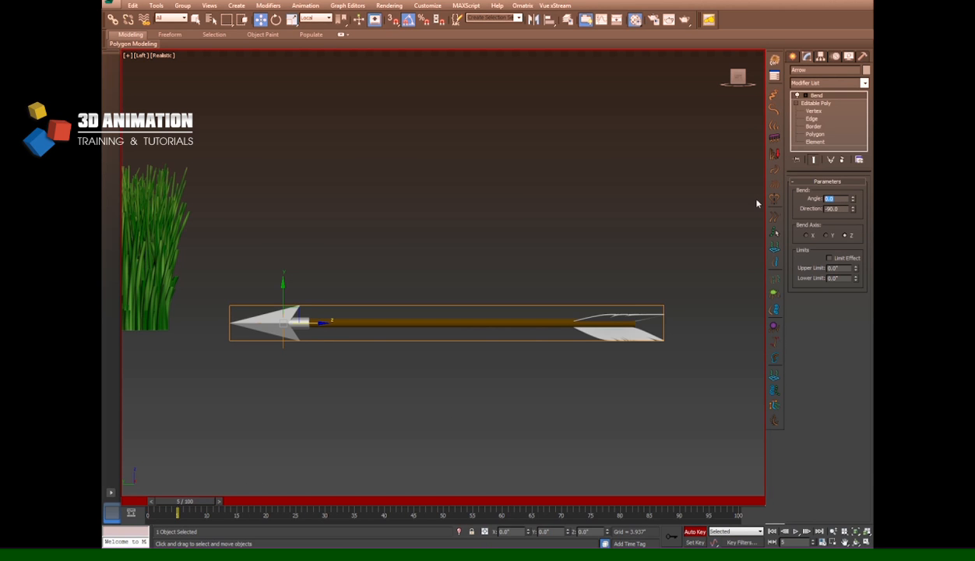
text(25)
key(Return)
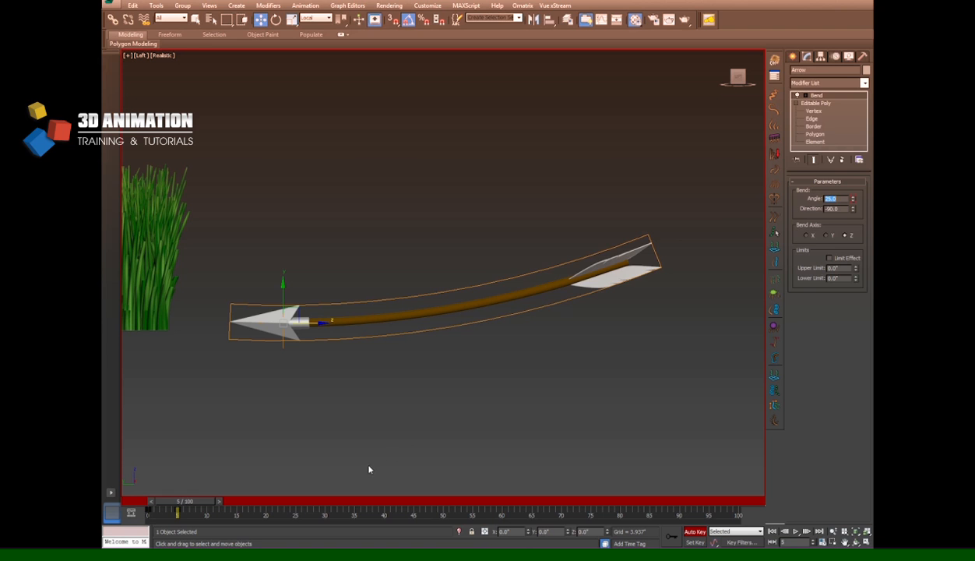
Key the arrow's Bend angle at -20 on frame 10.
drag(200, 507, 230, 508)
key(w)
double_click(833, 209)
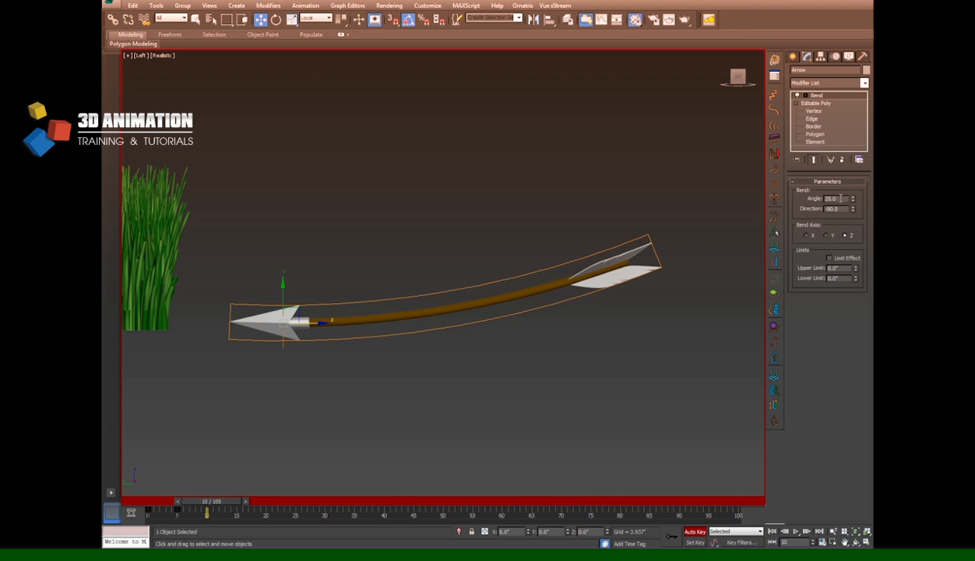
drag(841, 198, 799, 205)
text(-20)
key(Return)
Key the arrow's Bend angle at 15 on frame 13.
drag(228, 505, 248, 508)
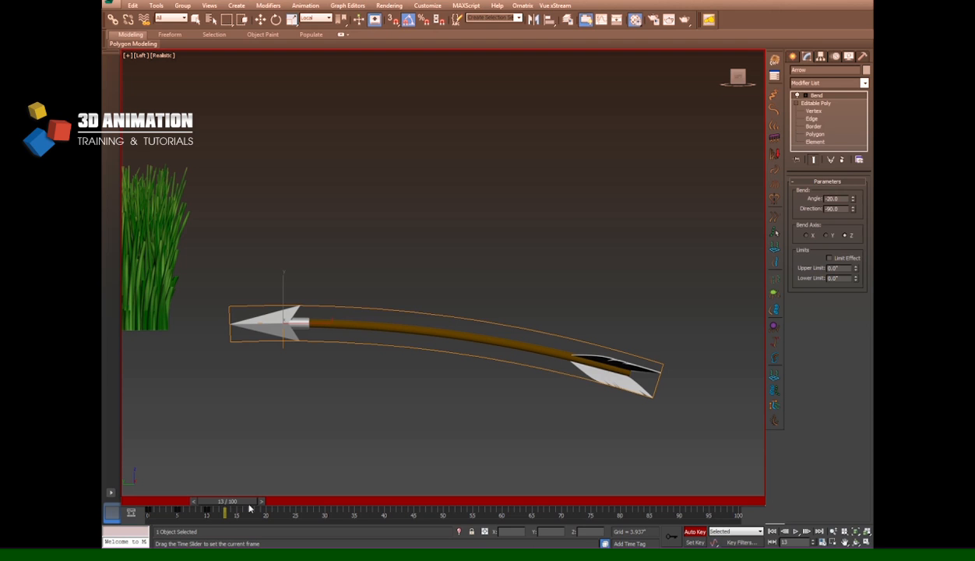
key(w)
drag(839, 198, 779, 199)
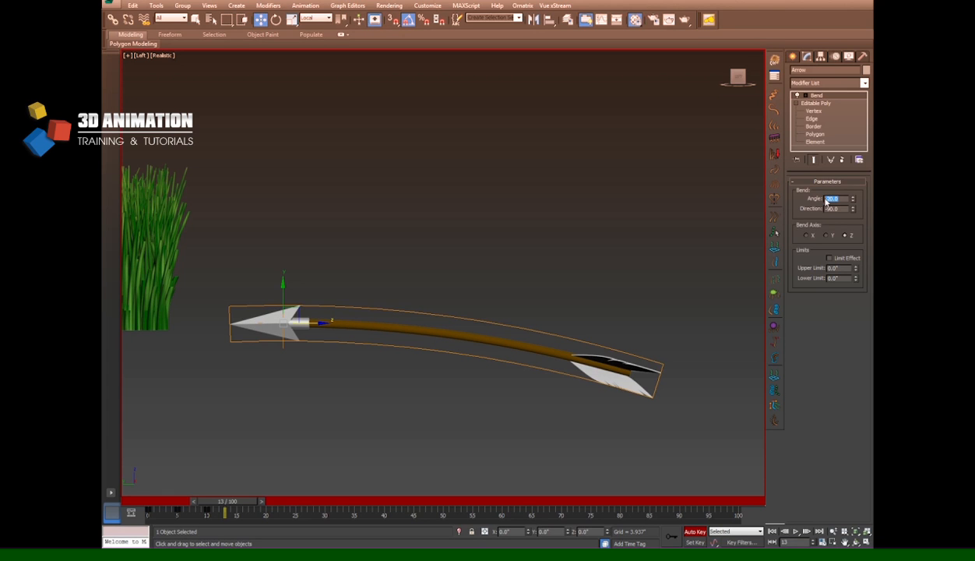
text(15)
key(Return)
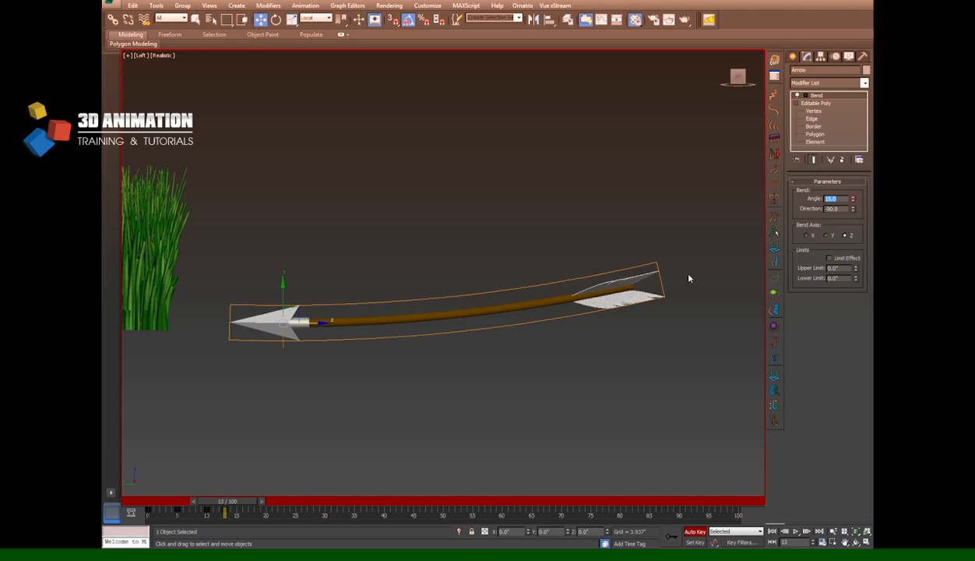
Key the arrow's Bend angle at -10 on frame 16.
drag(225, 502, 259, 507)
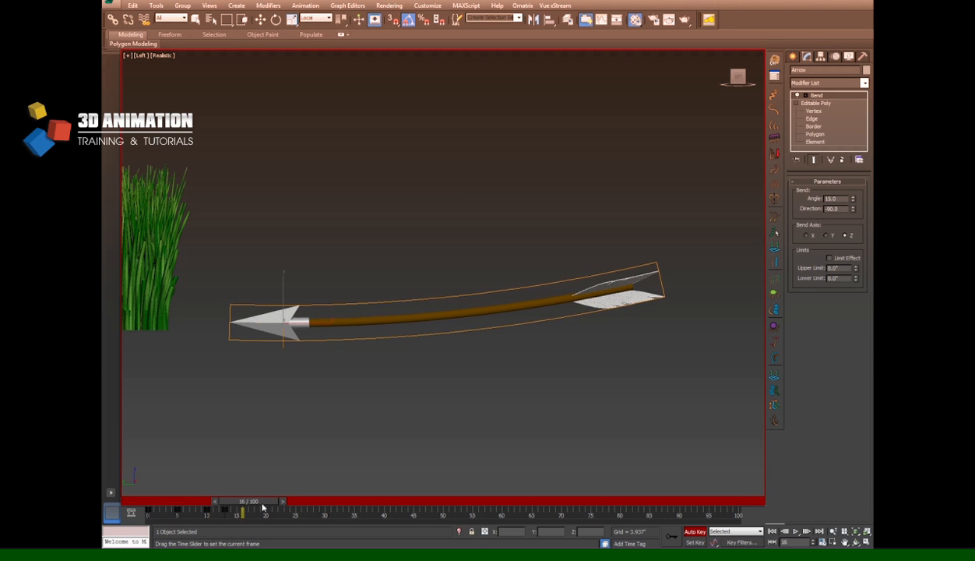
key(w)
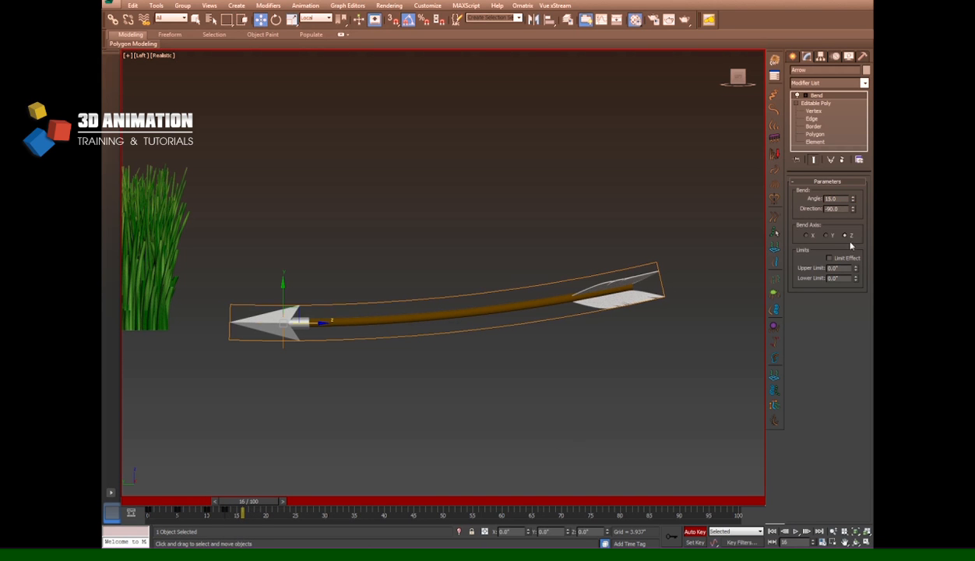
double_click(836, 199)
text(-10)
key(Return)
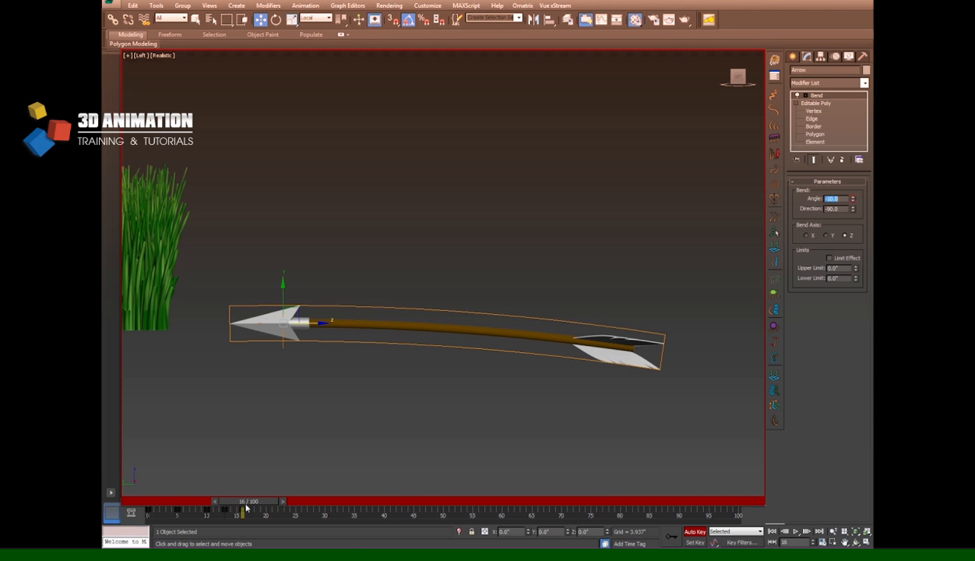
Key the arrow's Bend angle at 3 on frame 18.
drag(261, 506, 271, 507)
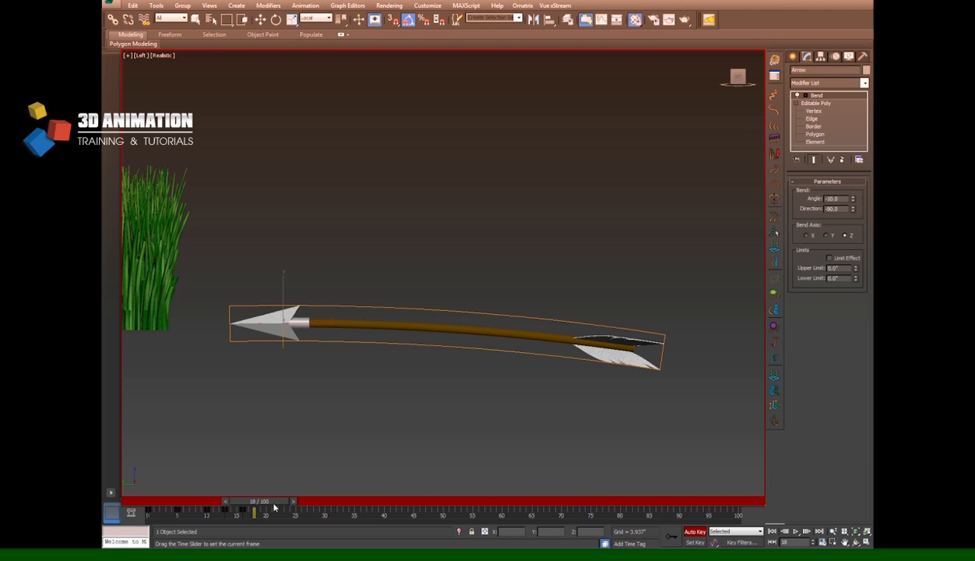
key(w)
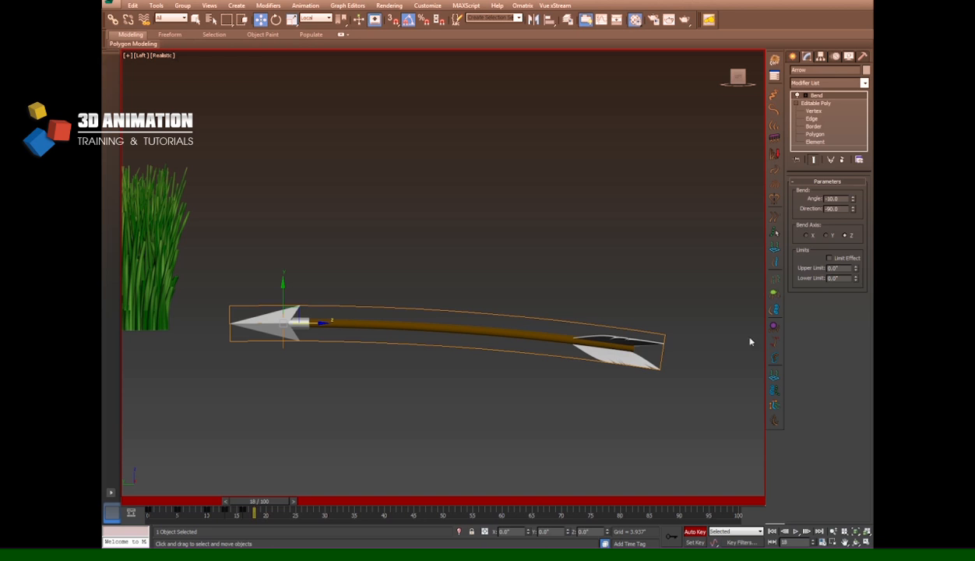
double_click(832, 198)
text(0)
key(Return)
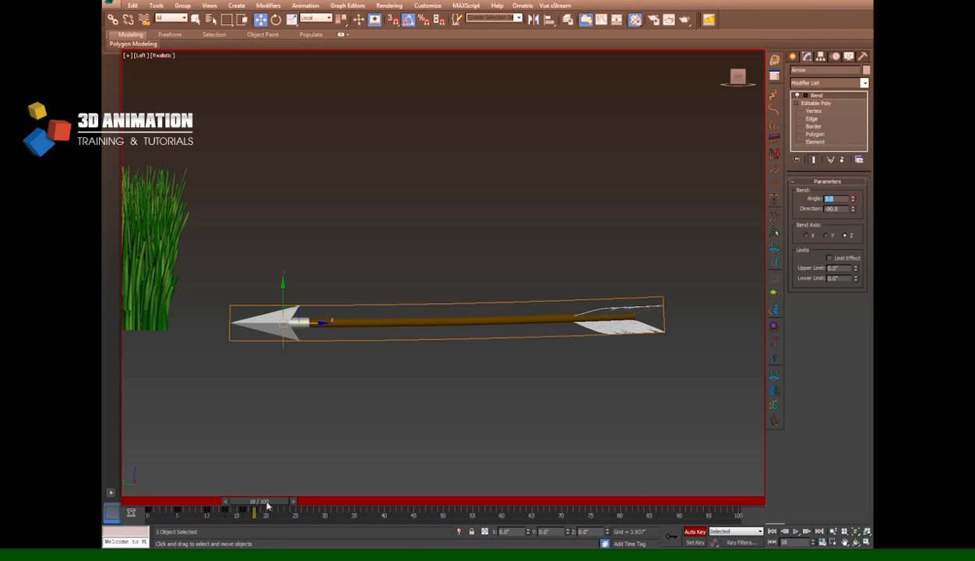
Key the arrow's Bend angle at -1 on frame 20.
drag(268, 503, 283, 503)
drag(840, 199, 720, 200)
text(-1)
key(Return)
Key the arrow's Bend angle at 0 on frame 21 and play the animation from the start.
drag(280, 502, 288, 503)
drag(835, 199, 719, 199)
text(0)
key(Return)
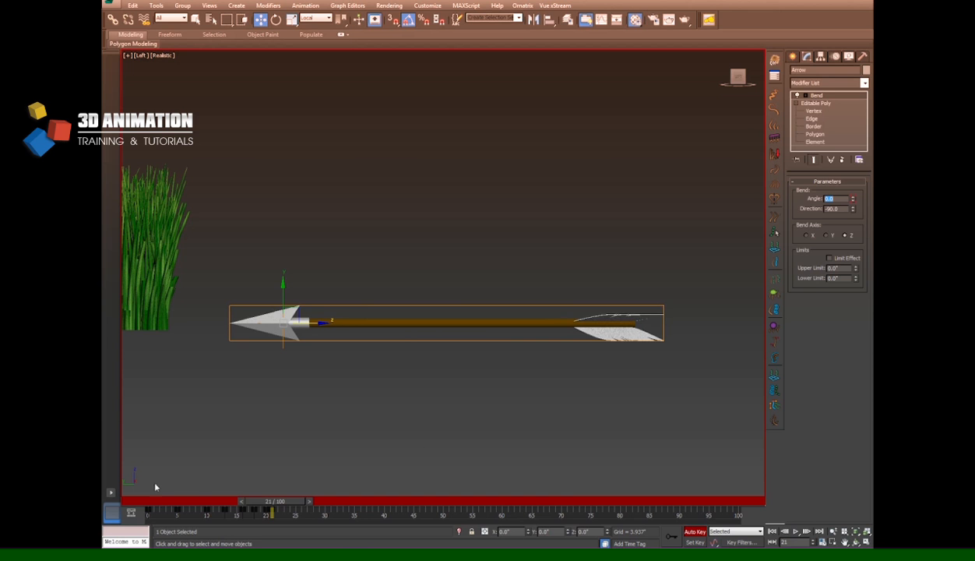
key(Home)
click(796, 532)
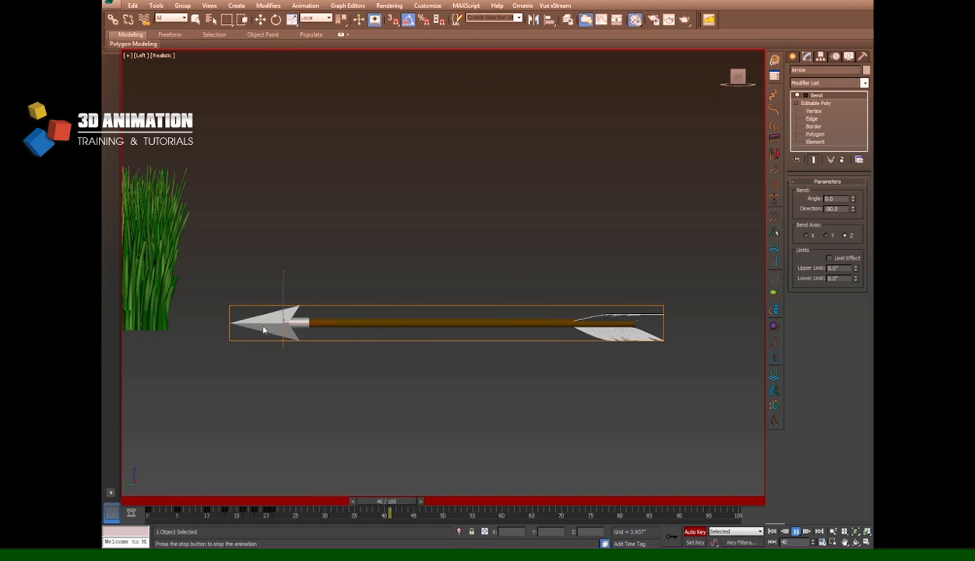
Turn off Auto Key and enable the Bend's Limit Effect with an upper limit of about 26.89", checking it at frame 5 and in playback.
drag(174, 504, 190, 506)
key(w)
click(692, 531)
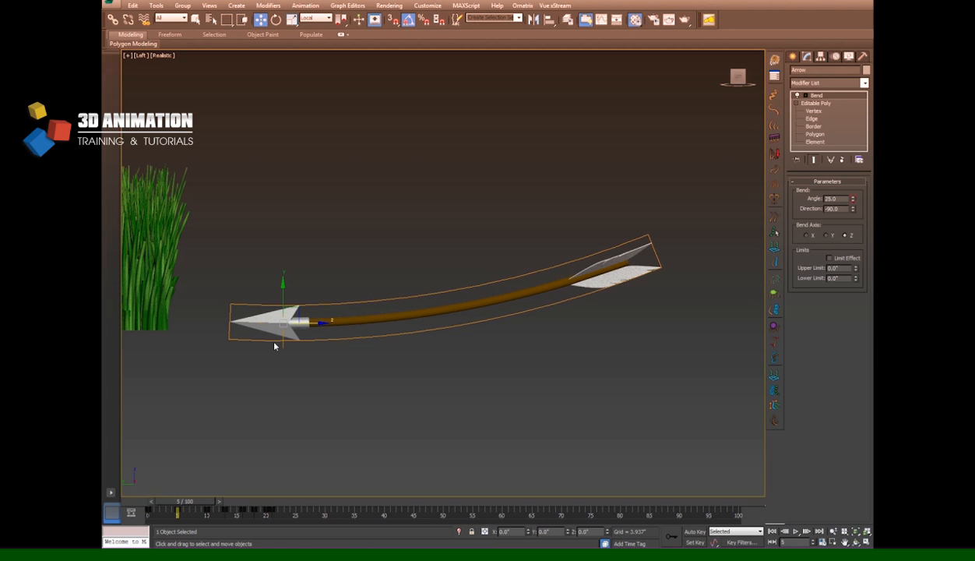
click(837, 259)
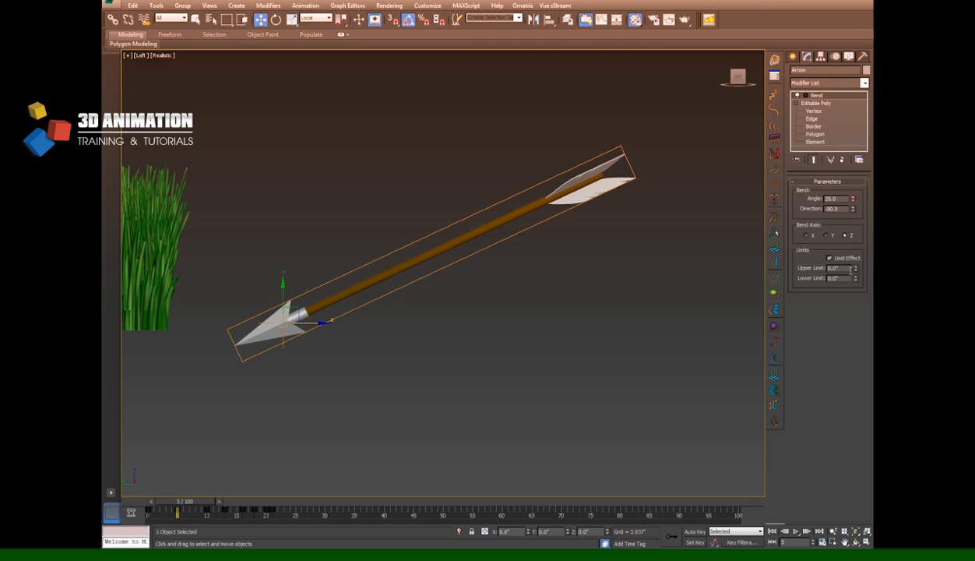
drag(855, 267, 850, 66)
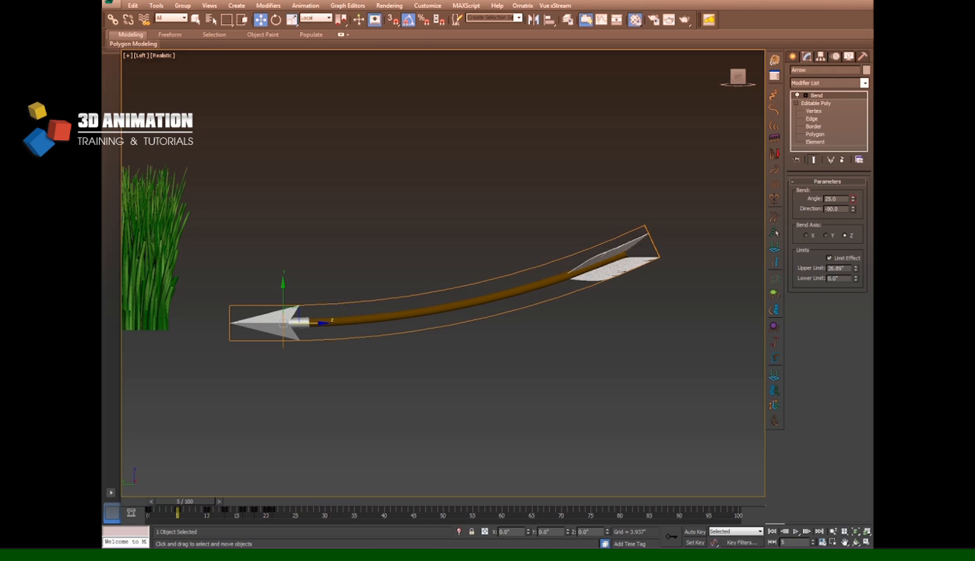
click(795, 531)
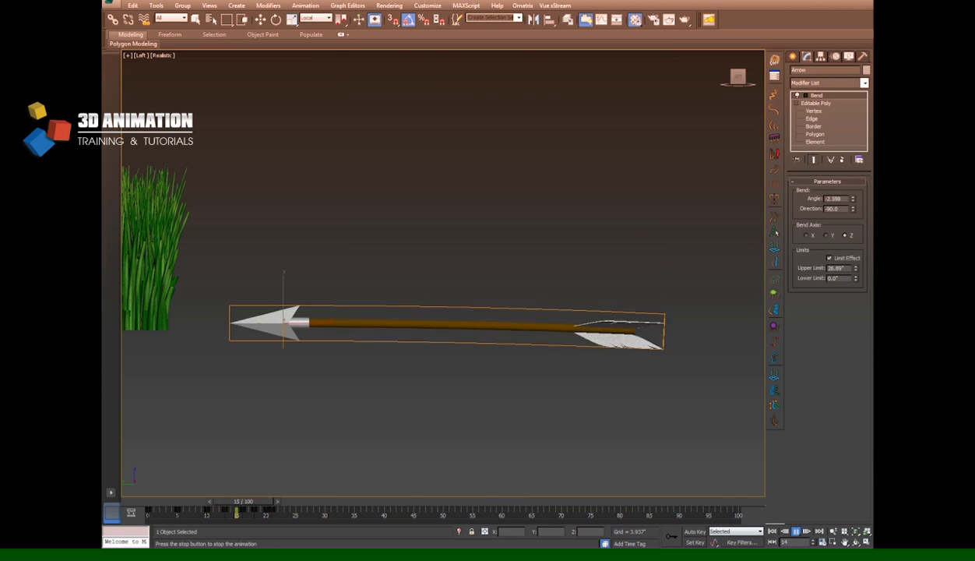
At frame 0, move only the arrow's pivot slightly along its shaft toward the tip of the arrowhead.
mouse_move(164, 501)
mouse_down()
mouse_move(153, 507)
mouse_move(171, 507)
mouse_up()
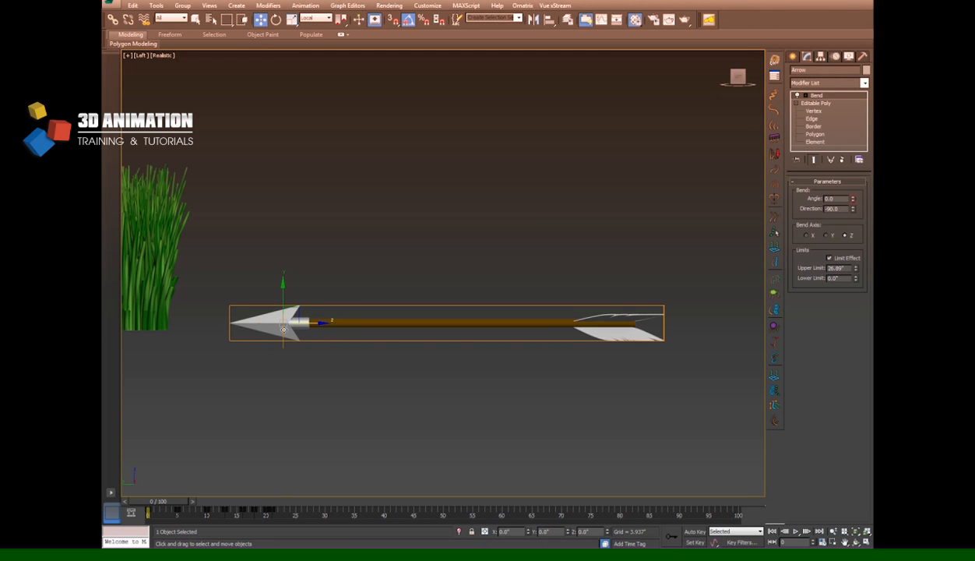
click(821, 57)
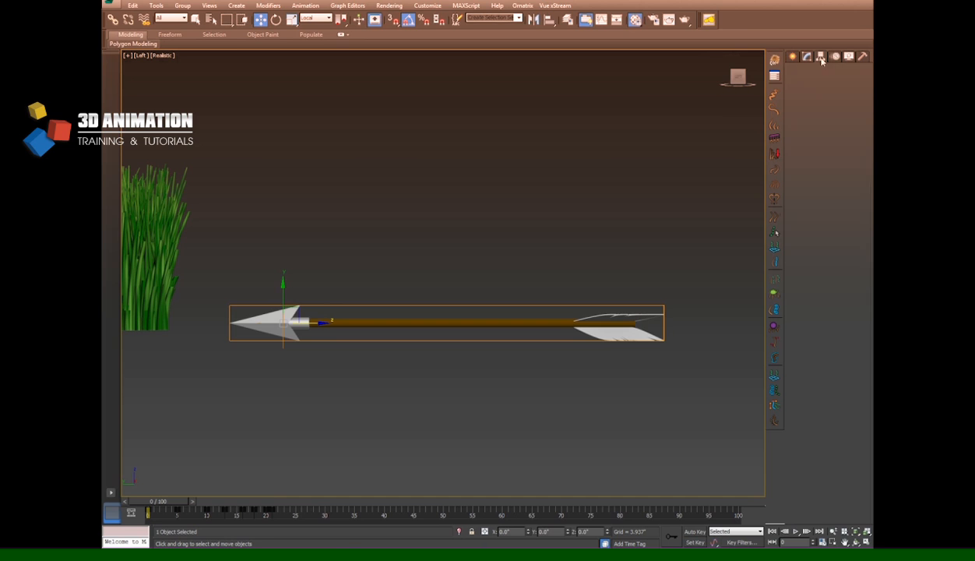
click(804, 118)
mouse_move(303, 320)
mouse_down()
mouse_move(288, 322)
mouse_move(308, 321)
mouse_up()
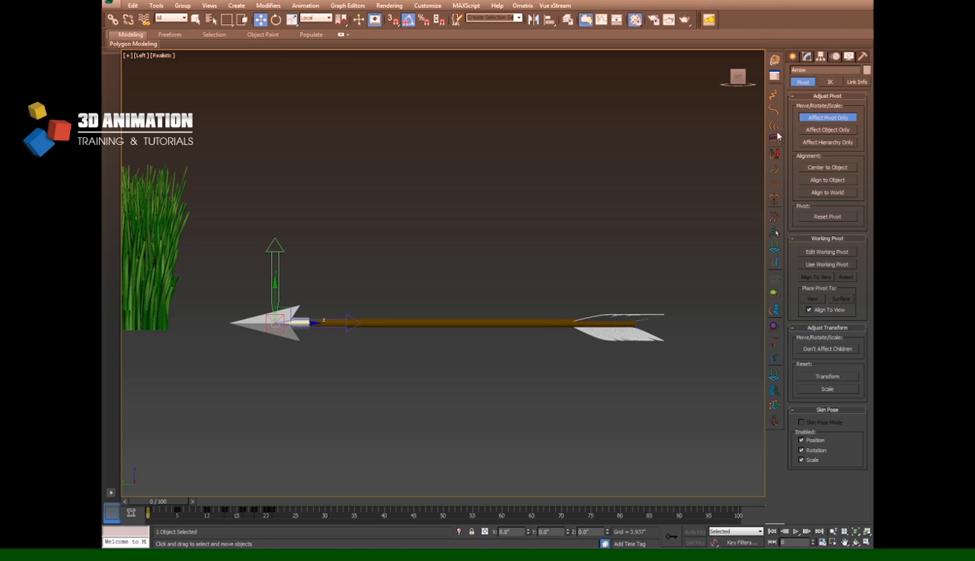
click(805, 119)
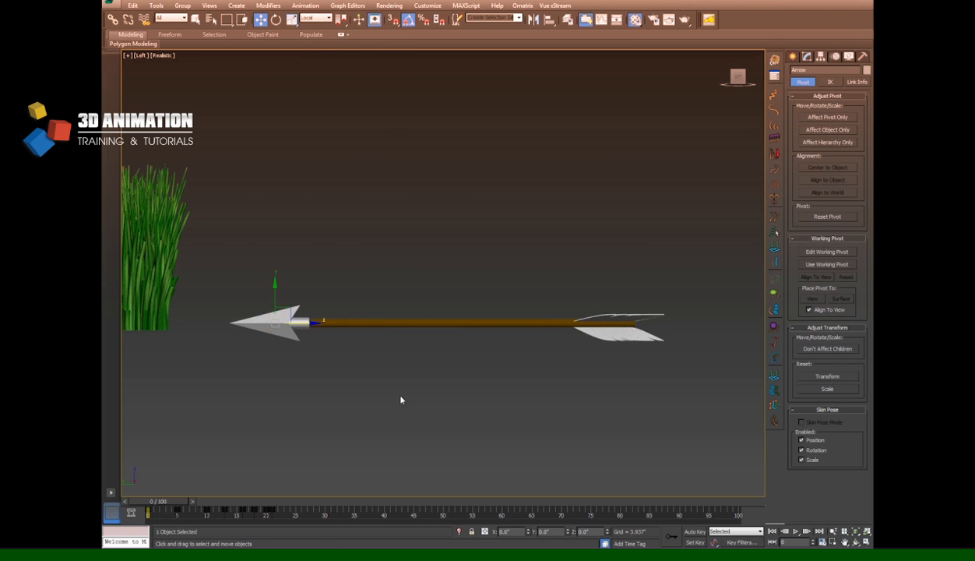
In the Top view, create a PF Source emitter about 63 by 68 inches directly in front of the grass patch.
middle_drag(399, 401, 471, 419)
scroll(472, 419, down, 3)
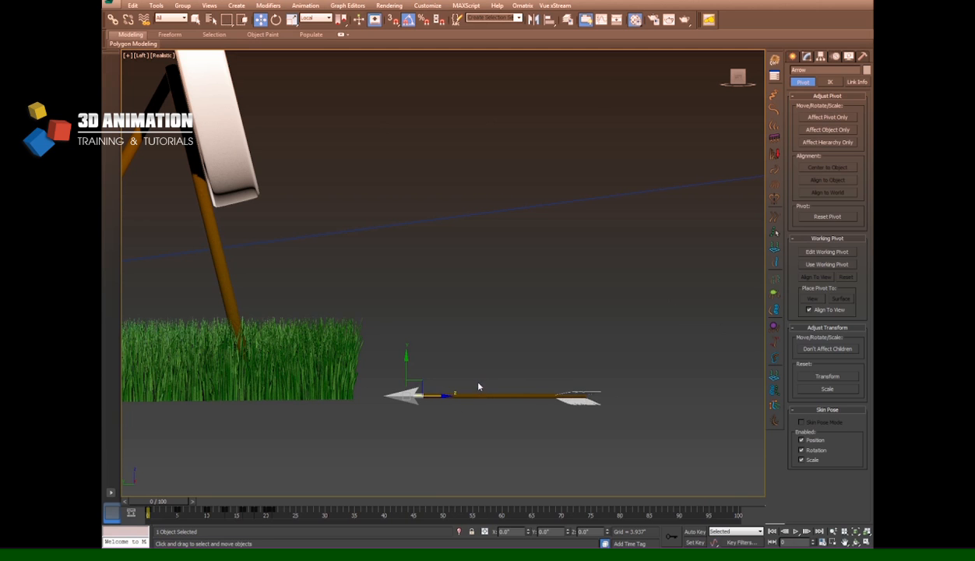
middle_drag(477, 382, 474, 386)
click(855, 543)
mouse_move(507, 305)
mouse_down()
mouse_move(489, 299)
mouse_move(505, 312)
mouse_up()
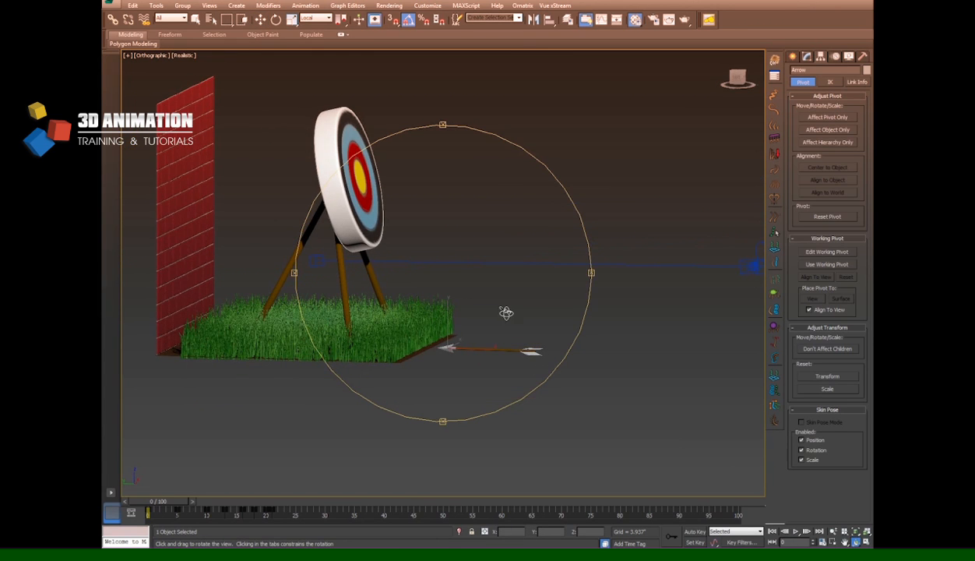
key(t)
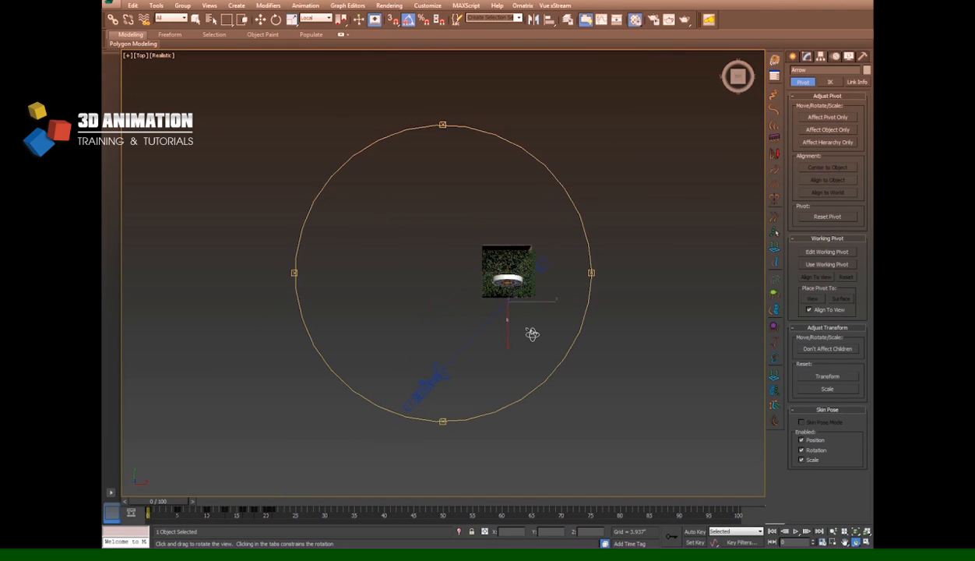
click(792, 57)
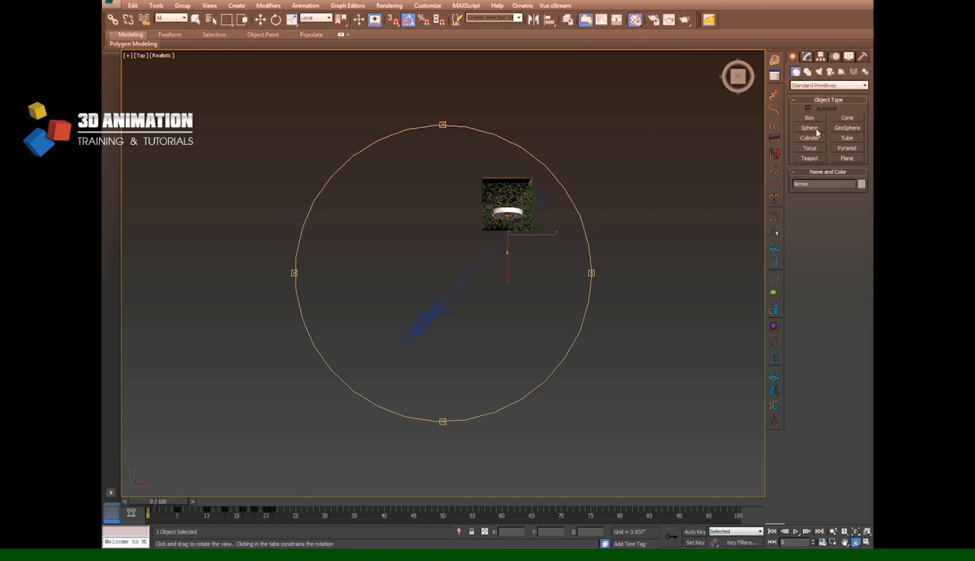
click(801, 88)
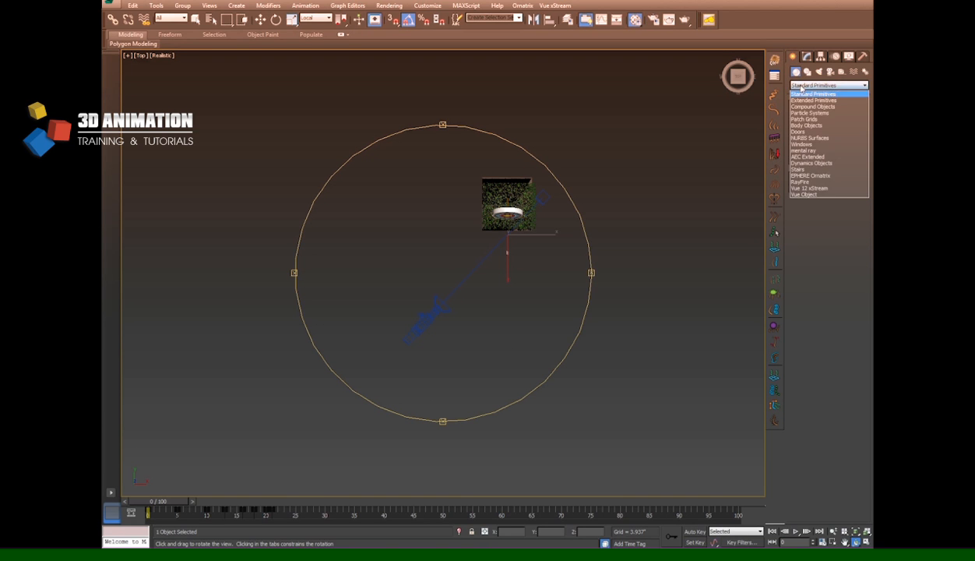
click(805, 109)
click(806, 119)
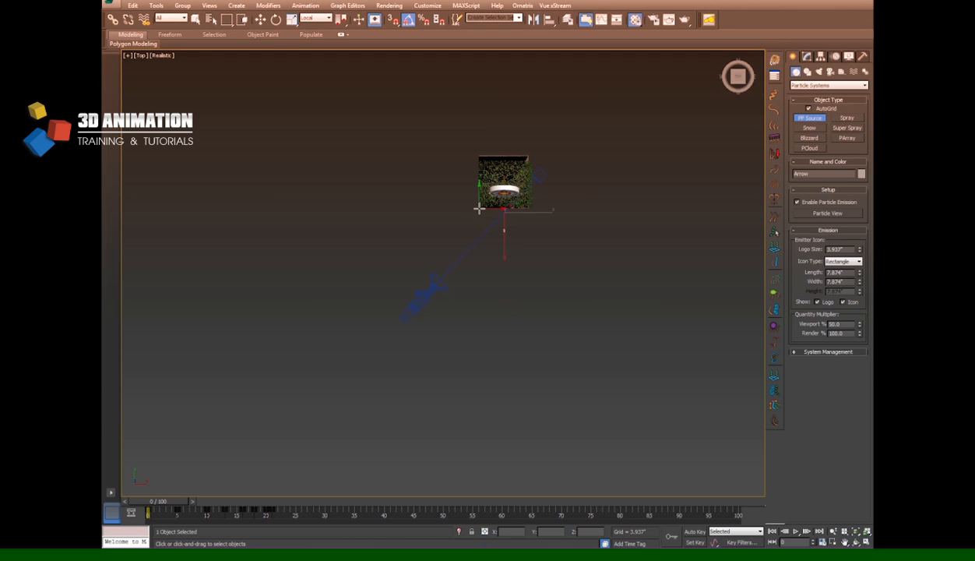
drag(477, 208, 529, 255)
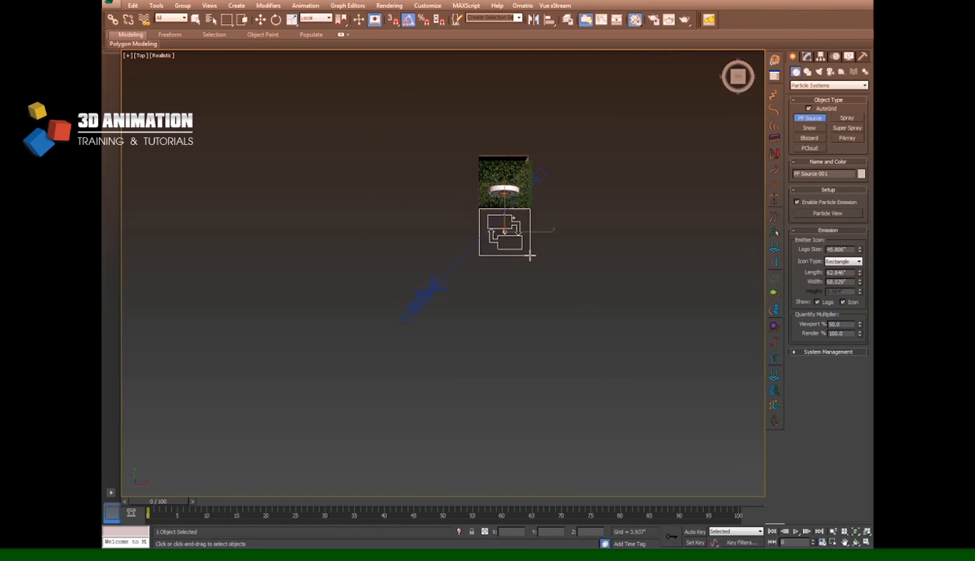
Set both the length and the width of the particle emitter icon to 65 inches.
scroll(505, 233, up, 4)
drag(860, 272, 734, 270)
text(65)
key(Tab)
text(65)
key(Return)
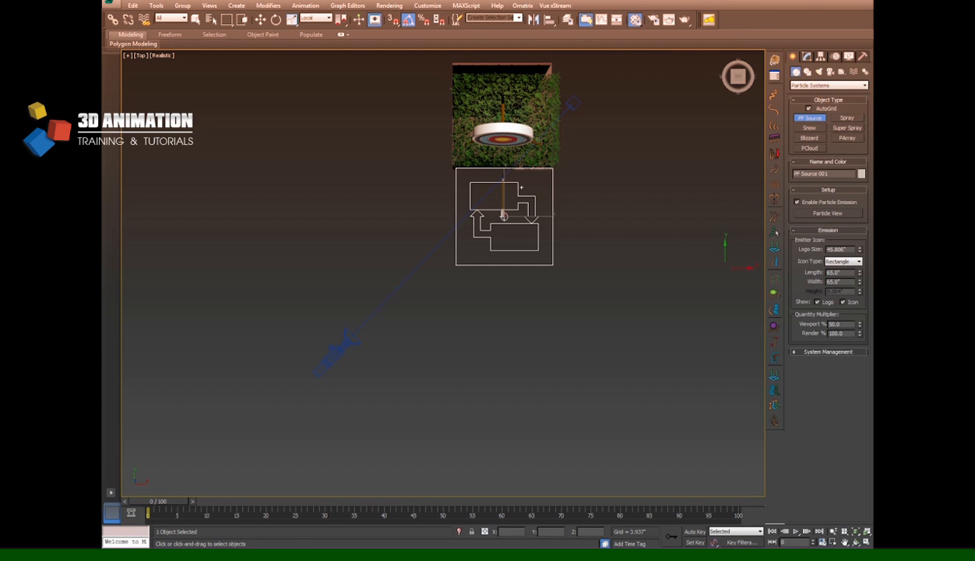
In the Left view, rotate the emitter so its direction arrow points obliquely upward toward the target.
click(855, 541)
drag(577, 377, 619, 266)
key(l)
middle_drag(581, 267, 437, 173)
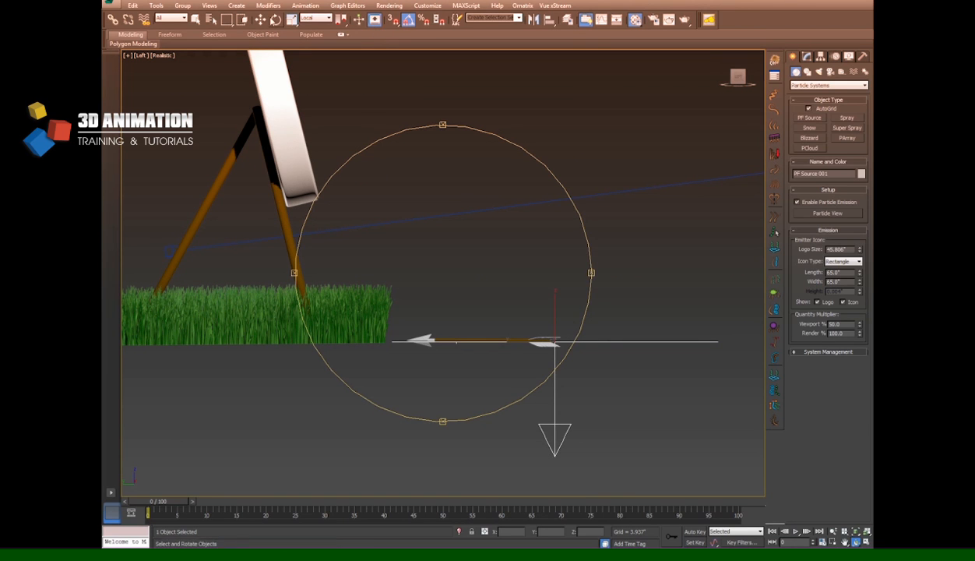
click(276, 20)
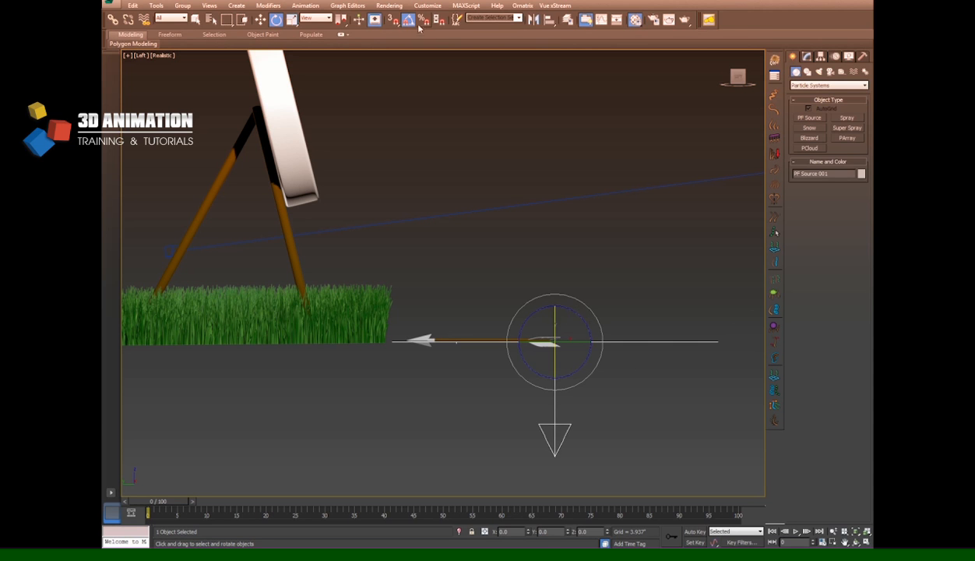
drag(572, 313, 597, 368)
Move the emitter far back from the target, well behind the camera and slightly above ground level.
click(260, 20)
scroll(427, 276, down, 3)
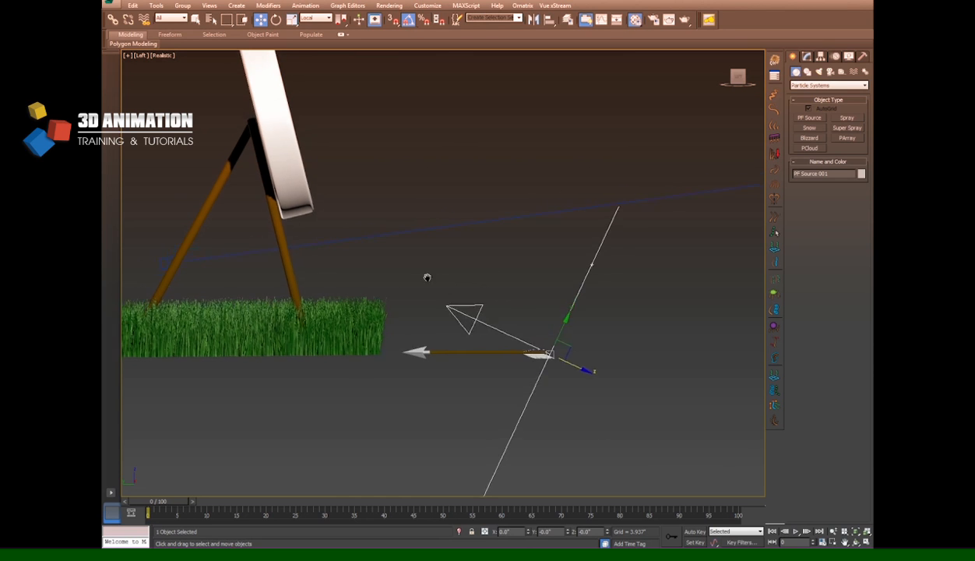
drag(438, 303, 679, 226)
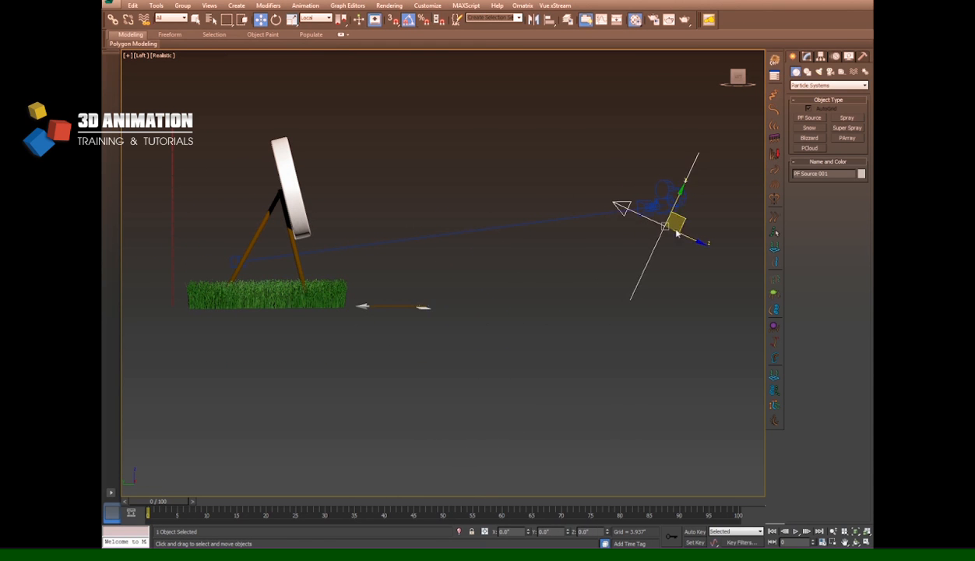
scroll(592, 269, down, 5)
middle_drag(594, 279, 456, 292)
drag(426, 260, 630, 279)
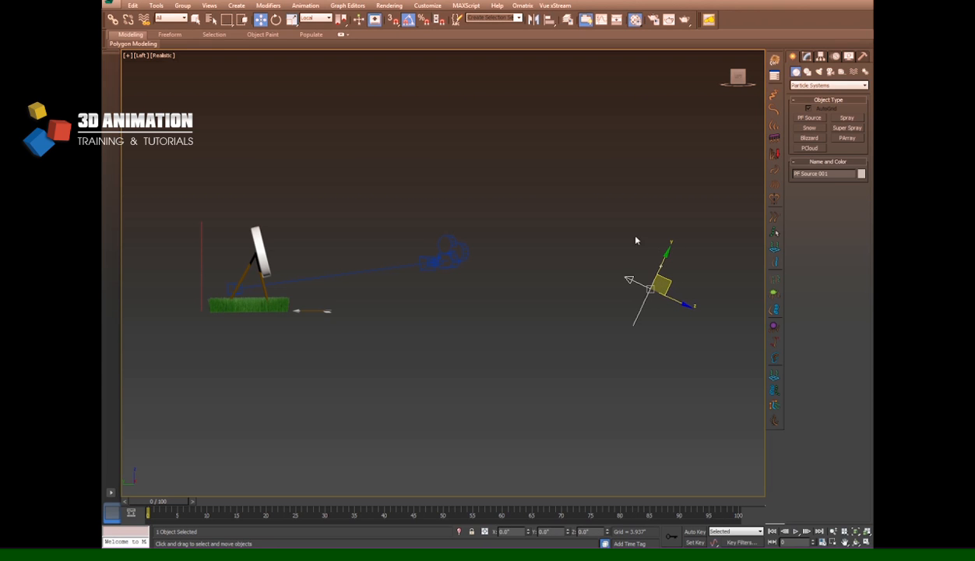
Scrub through the particle emission, return to frame 0 and set the animation's end time to 200.
mouse_move(165, 504)
mouse_down()
mouse_move(735, 461)
mouse_move(220, 444)
mouse_move(679, 426)
mouse_move(274, 446)
mouse_up()
key(w)
drag(137, 504, 150, 487)
click(822, 543)
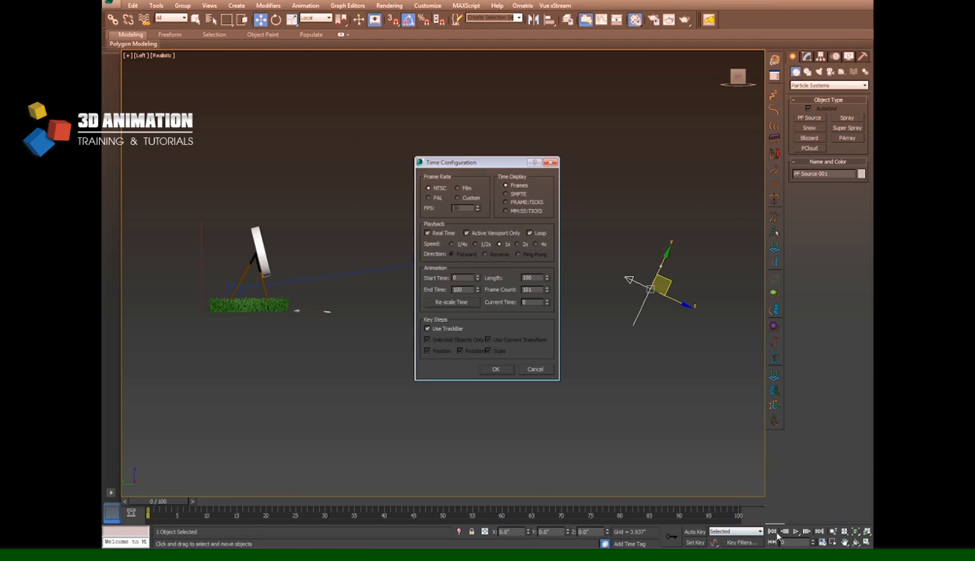
text(200)
key(Return)
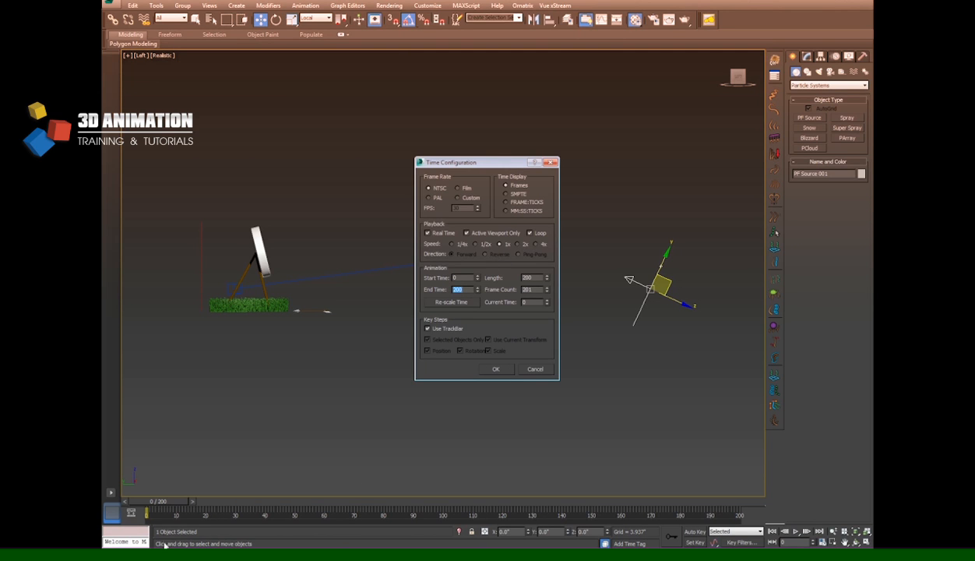
click(495, 368)
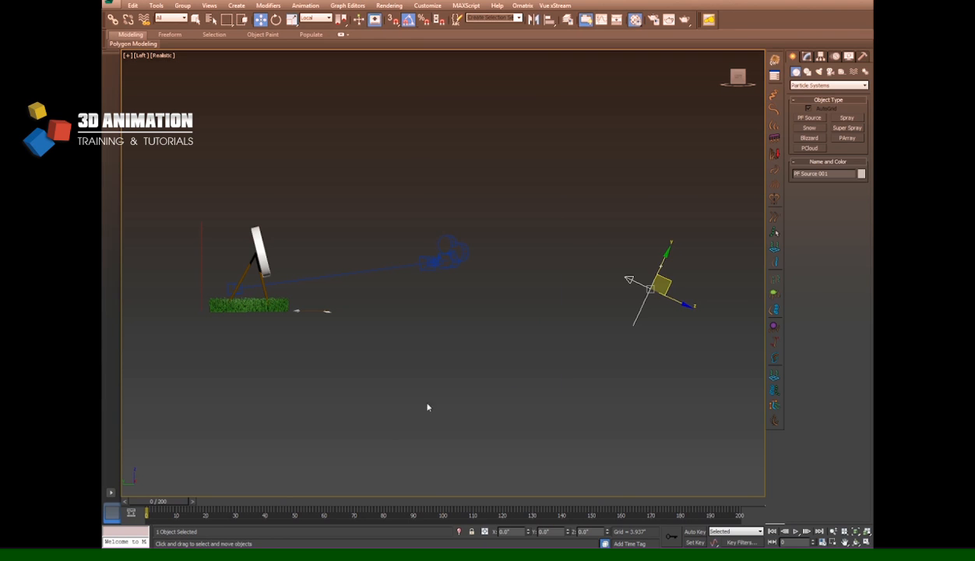
Play the particle animation over the extended time range and return to frame 0.
drag(159, 502, 141, 490)
click(795, 531)
click(142, 503)
key(w)
Open Particle View for the PF Source, then shrink and reposition its window below the emitter.
click(808, 57)
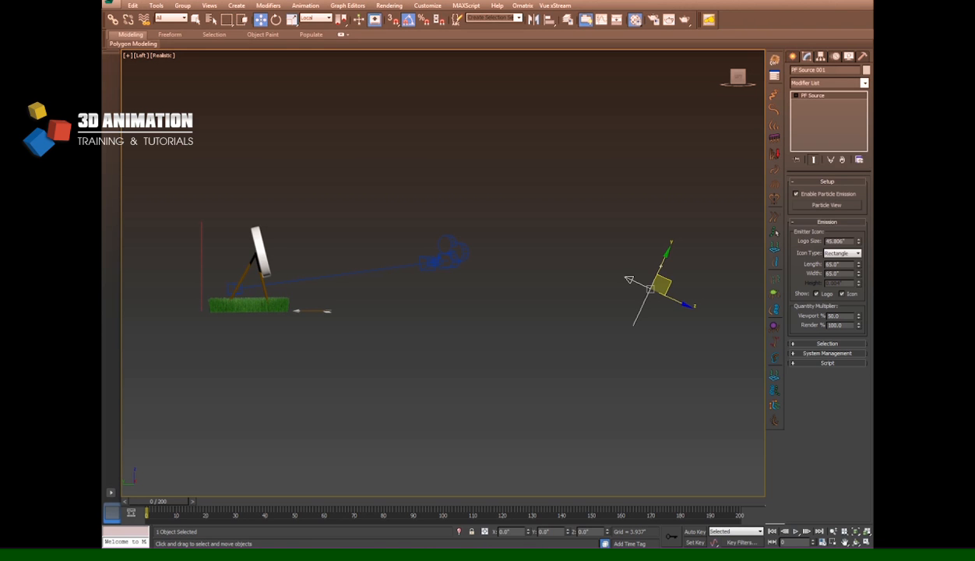
drag(966, 226, 418, 82)
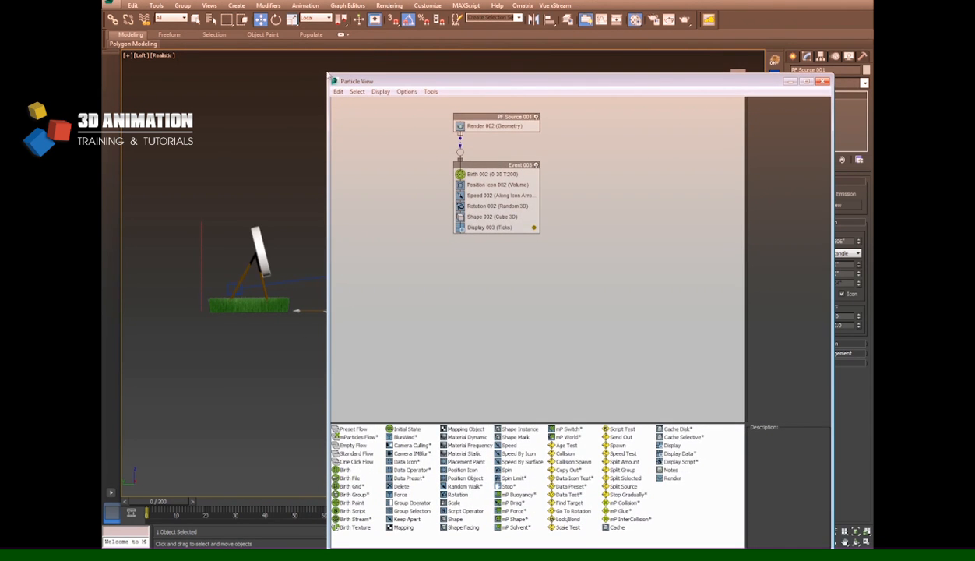
drag(328, 75, 564, 178)
middle_drag(679, 320, 577, 326)
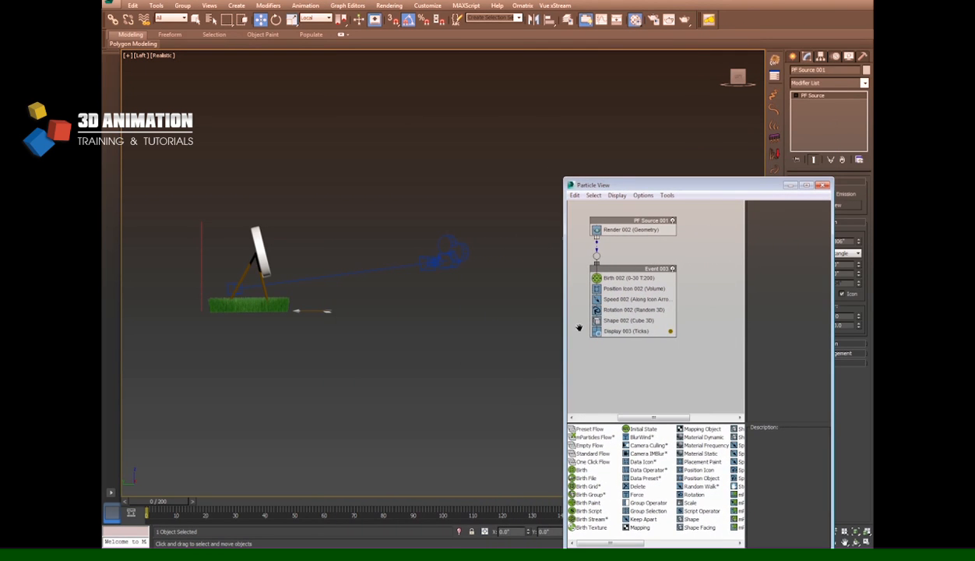
drag(622, 184, 544, 364)
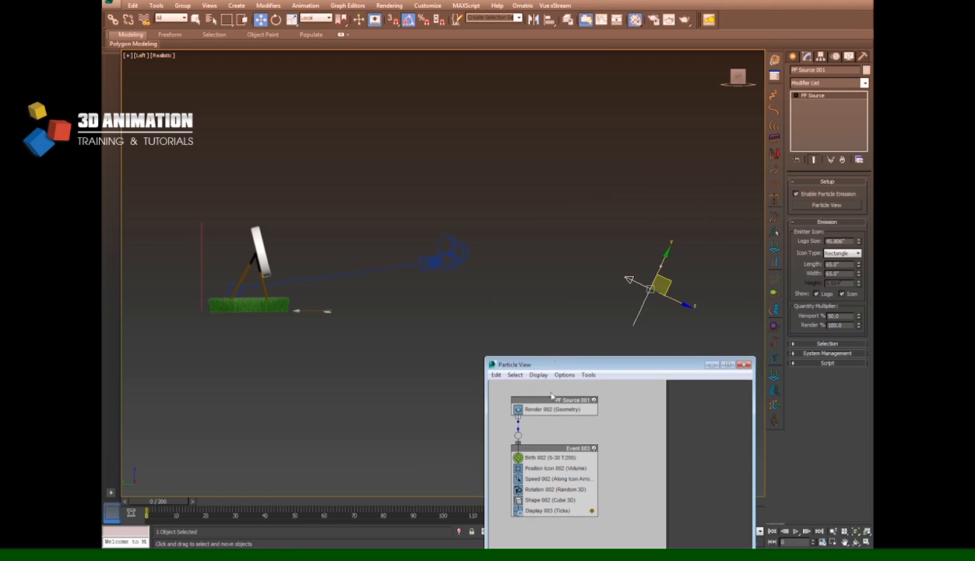
Set the Speed operator's speed to 250 inches and check the particle flight in playback, stopping at frame 30.
click(549, 479)
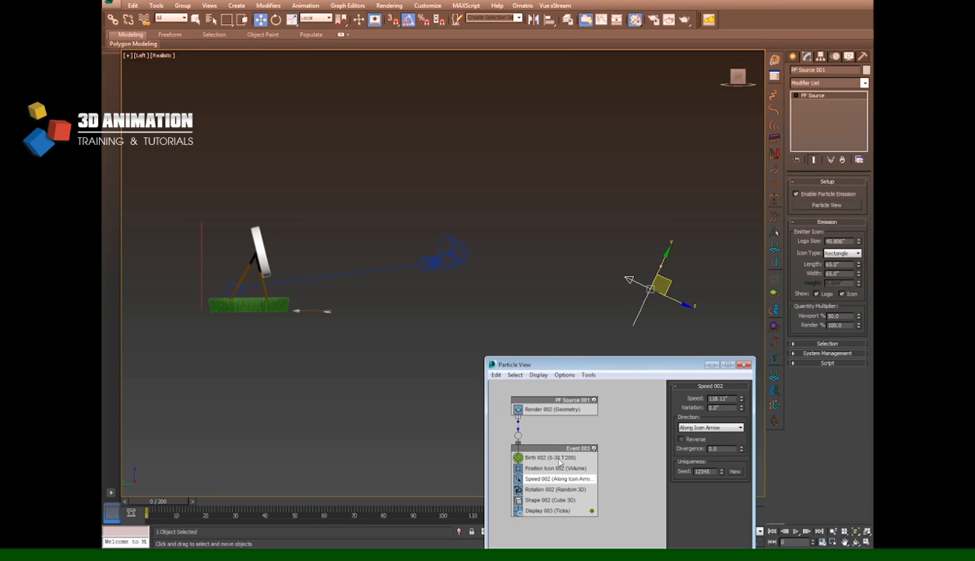
double_click(724, 398)
text(250)
key(Return)
click(795, 531)
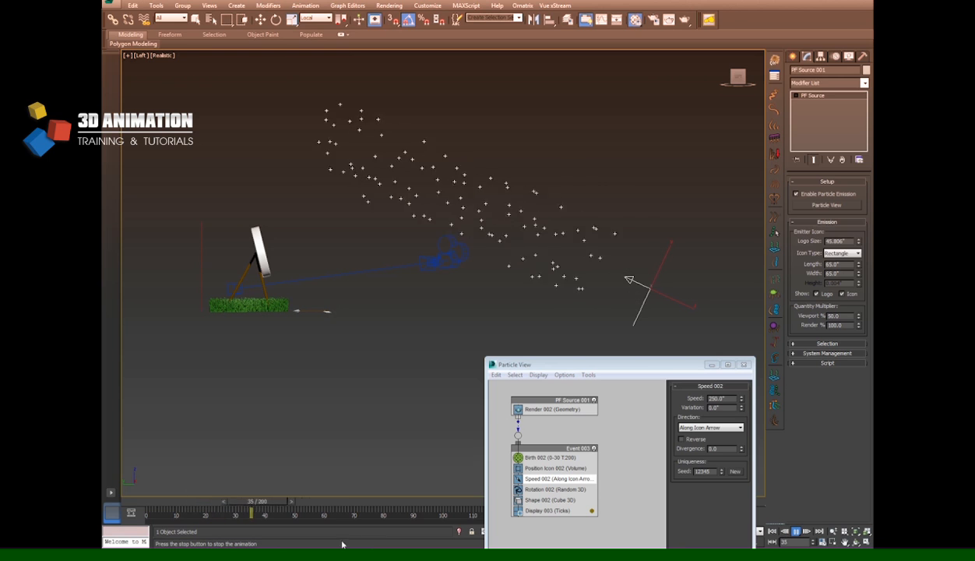
drag(195, 499, 235, 486)
key(w)
Create a Gravity space warp in the empty area below the particle stream.
drag(536, 360, 238, 271)
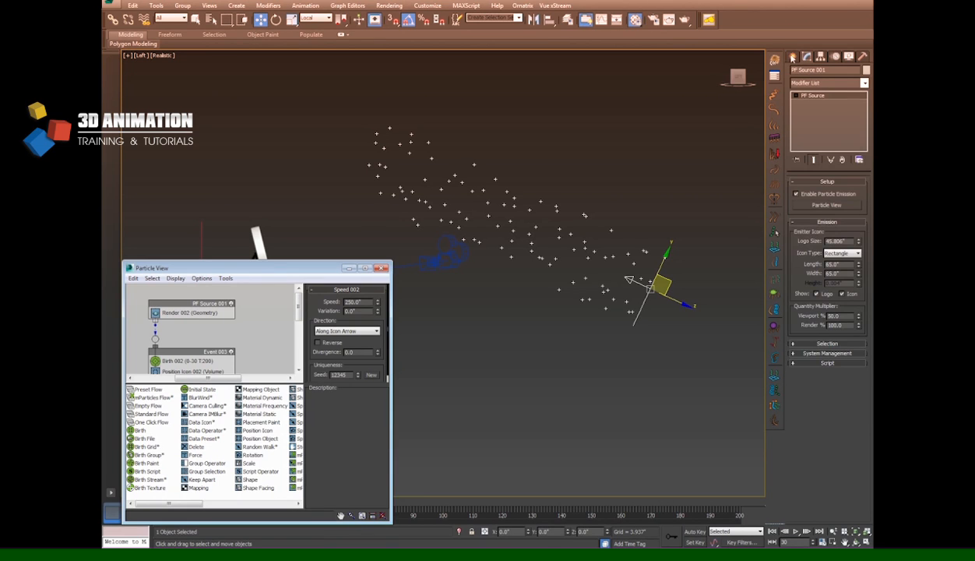
click(792, 57)
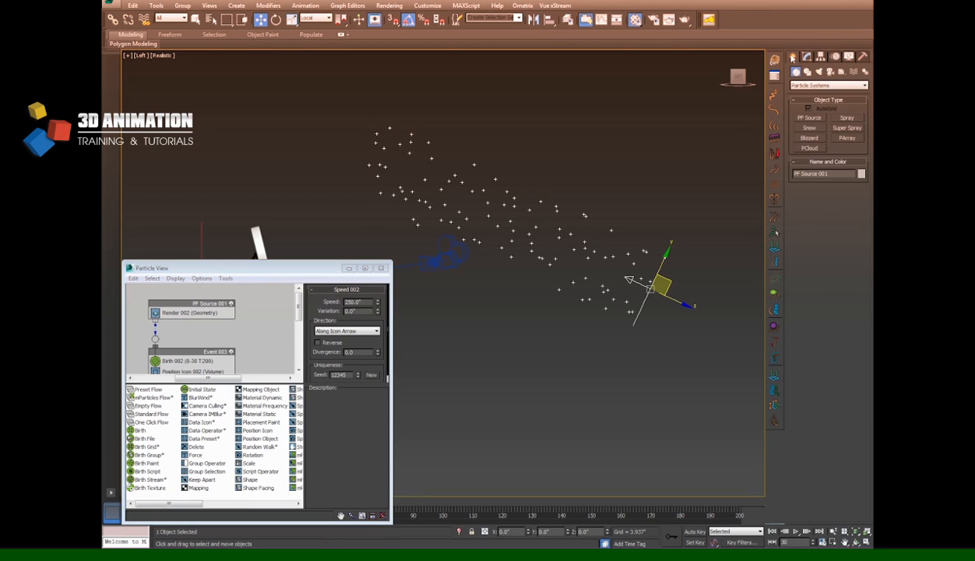
click(854, 71)
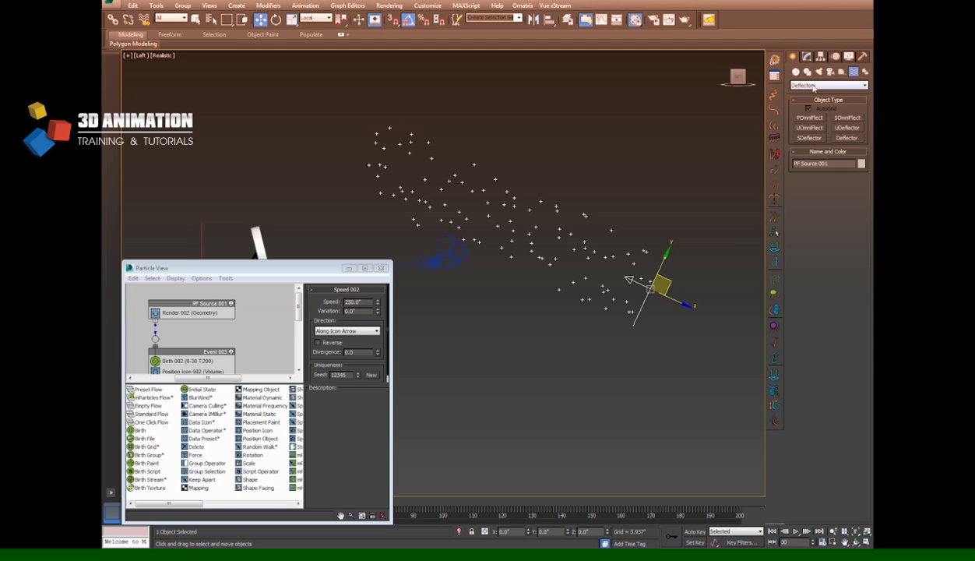
click(814, 86)
click(811, 100)
click(814, 86)
click(810, 93)
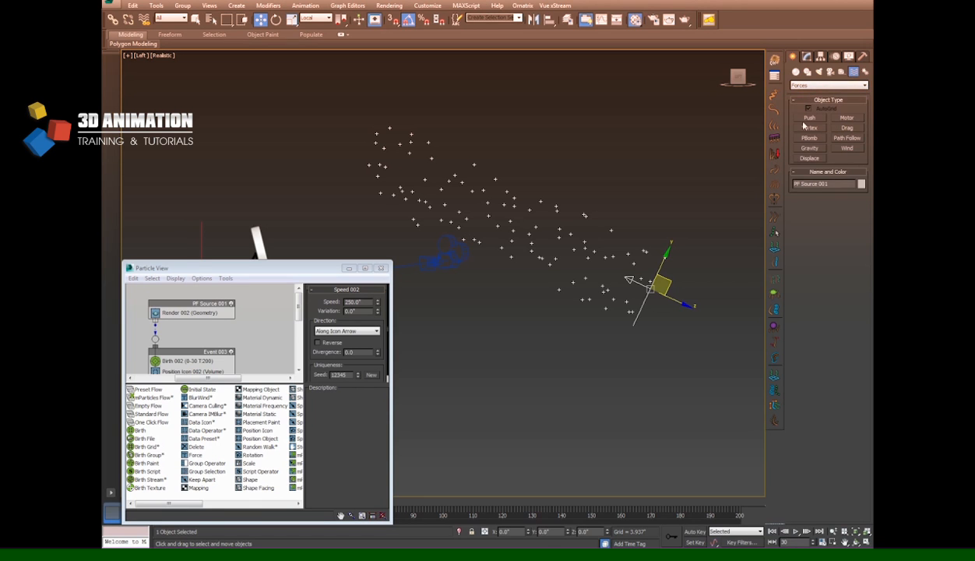
click(809, 148)
drag(525, 333, 544, 383)
Rotate the Gravity warp so its arrow points straight down and place it above the target.
click(276, 19)
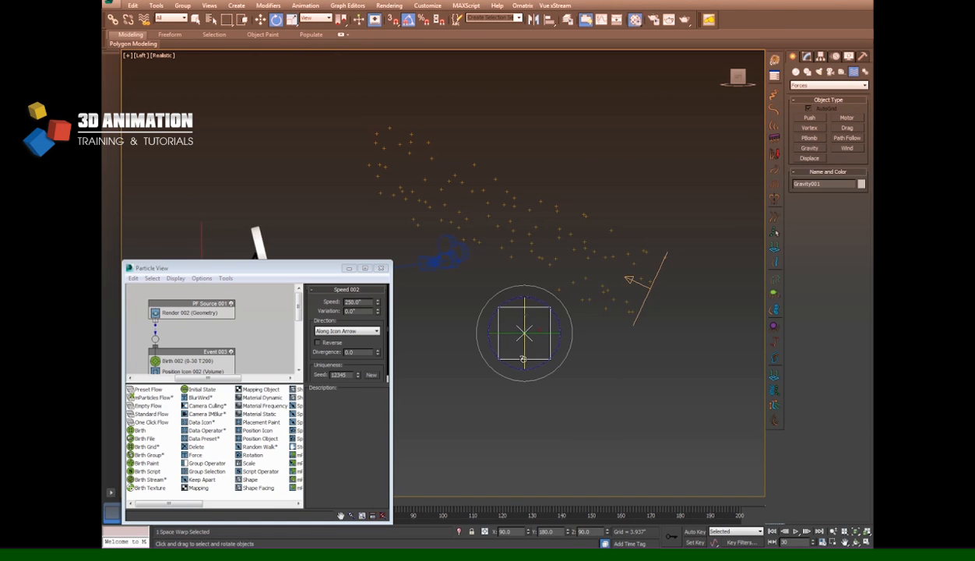
drag(525, 359, 524, 315)
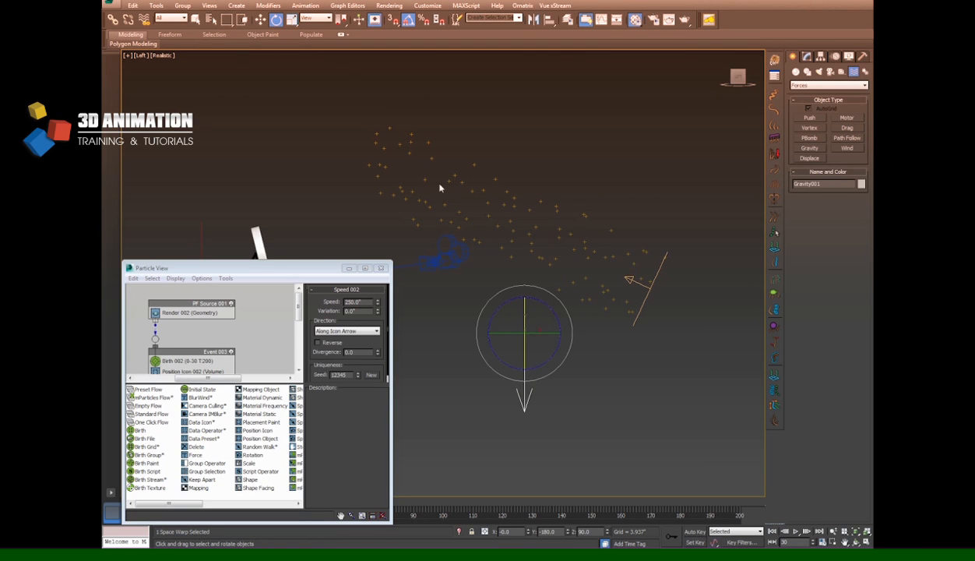
click(260, 19)
drag(545, 352, 272, 148)
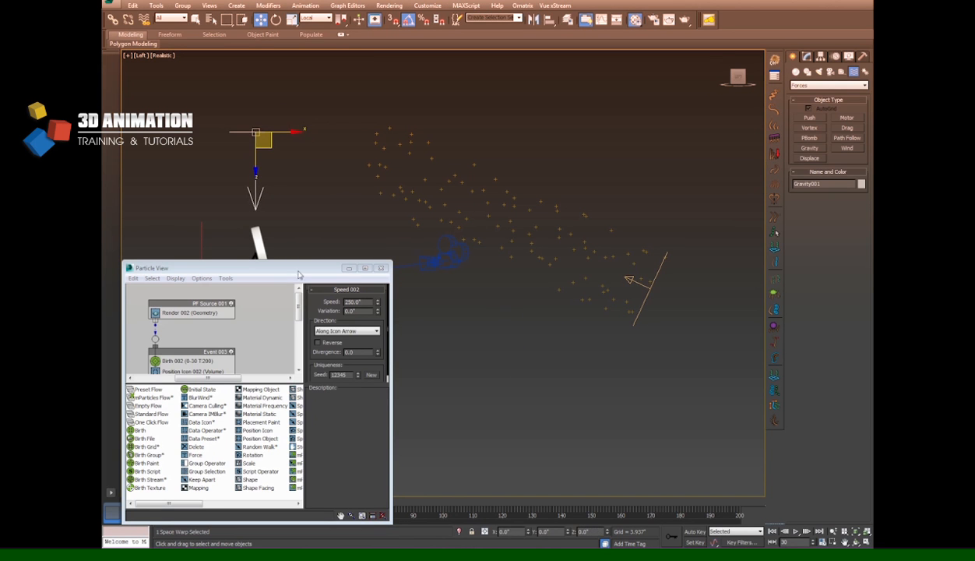
Move and narrow the Particle View window clear of the emitter and target, with the whole particle event in view.
drag(300, 271, 372, 341)
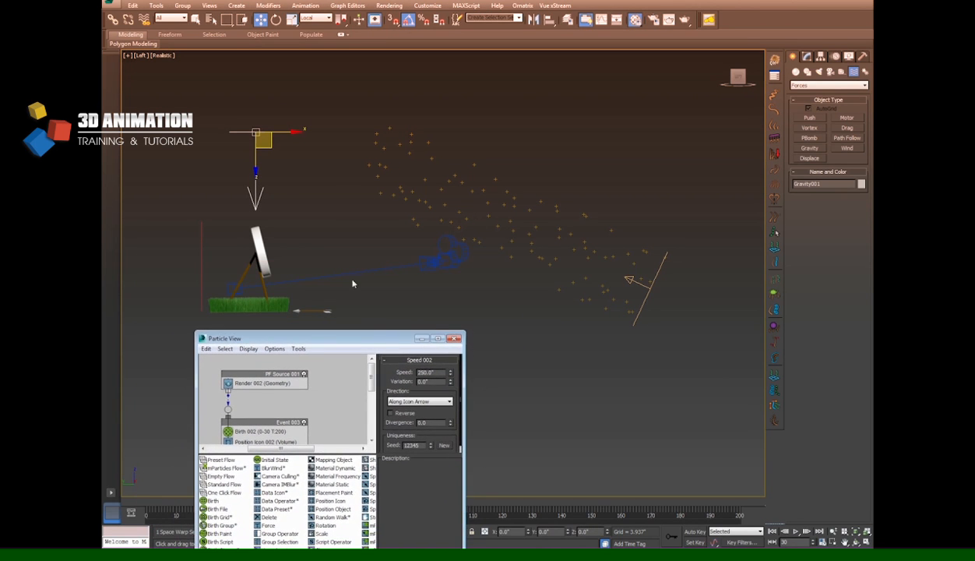
drag(340, 345, 746, 251)
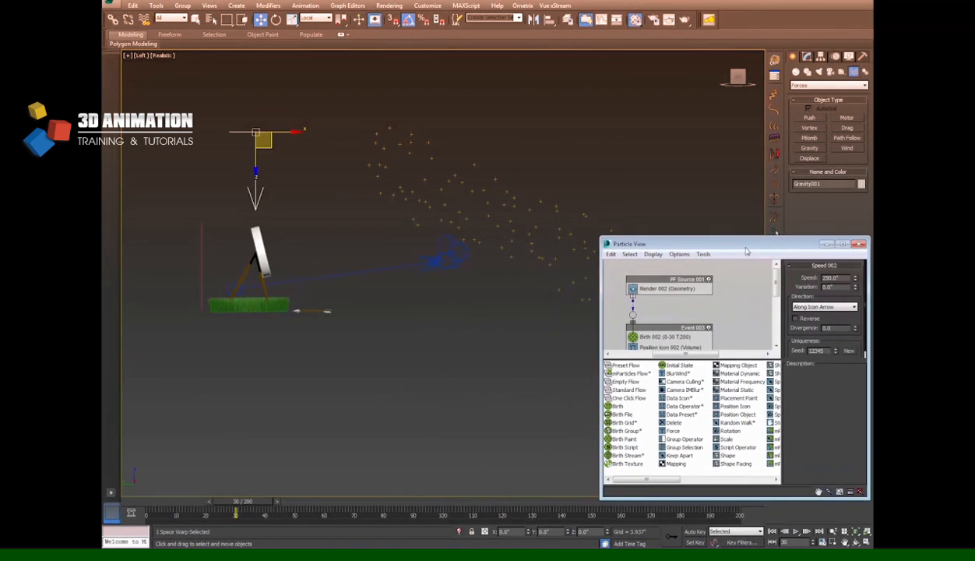
middle_drag(494, 273, 457, 258)
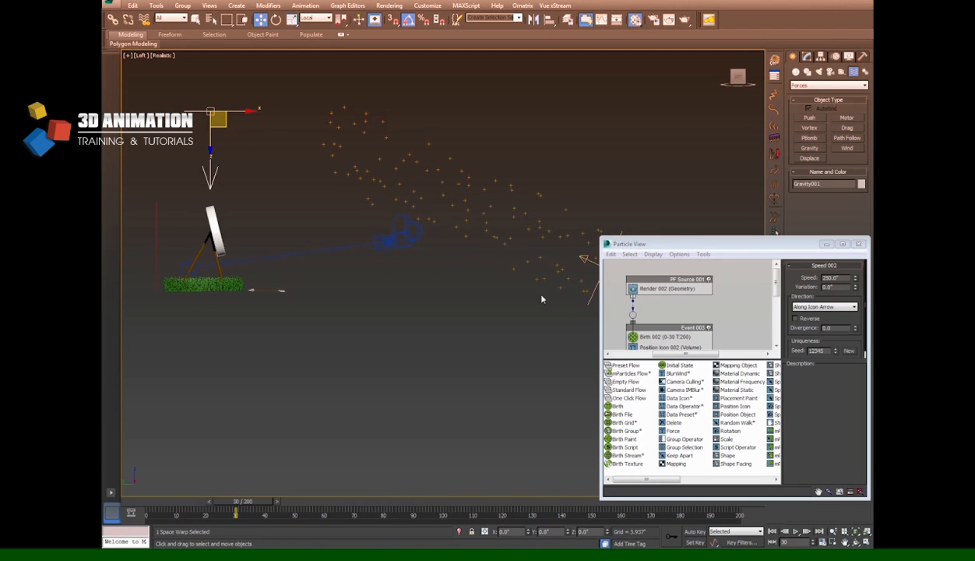
middle_drag(660, 325, 658, 276)
drag(671, 237, 681, 130)
drag(600, 245, 637, 245)
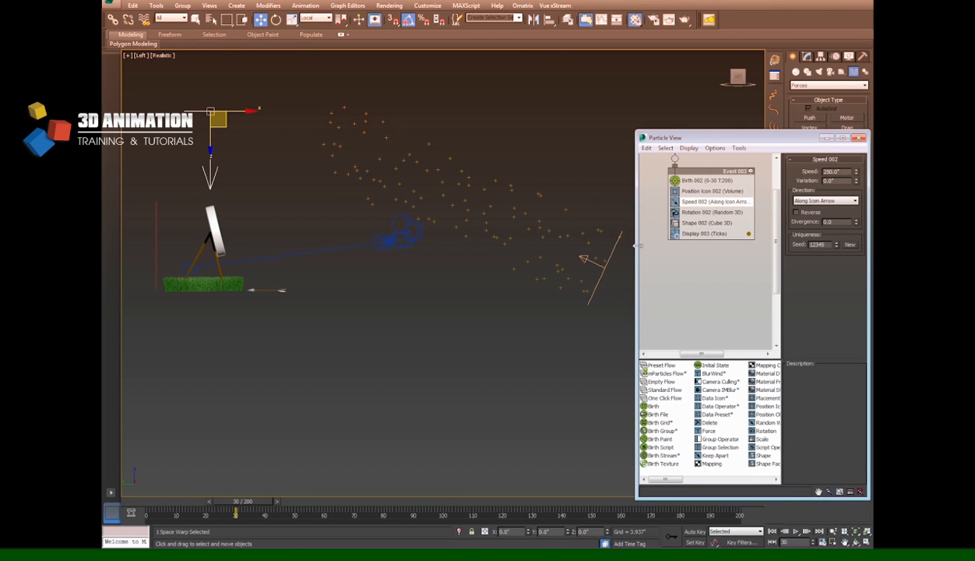
middle_drag(708, 325, 687, 325)
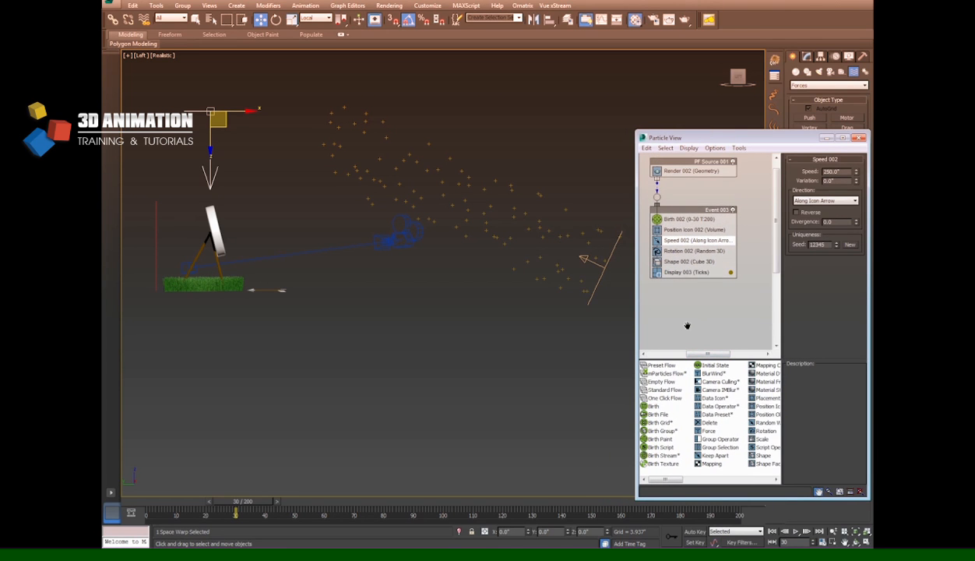
Insert a Force operator between the Rotation and Shape operators of the particle event and show its settings.
click(707, 432)
drag(706, 433, 689, 261)
click(668, 262)
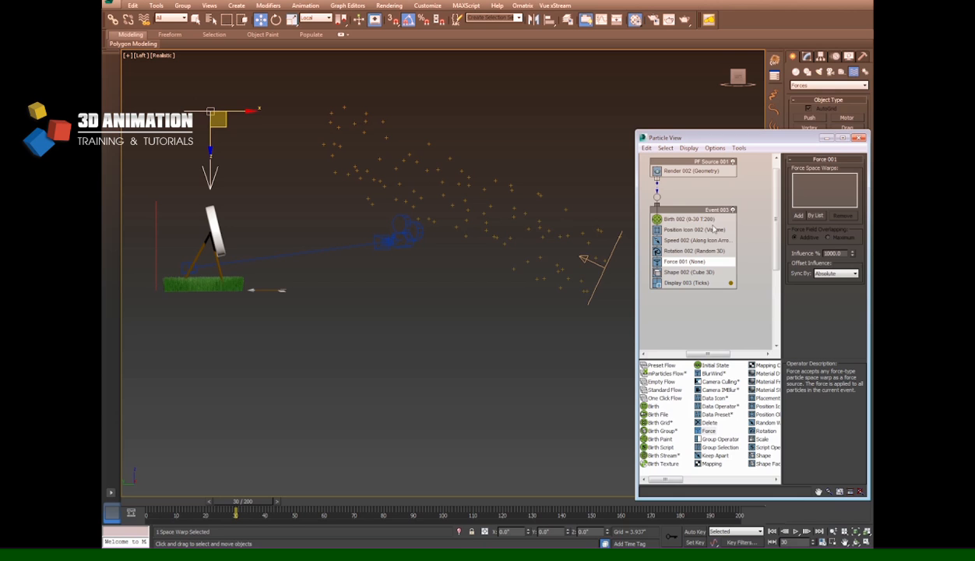
Add the Gravity warp above the target to the Force operator and scrub the timeline to check how the particles fall.
click(797, 216)
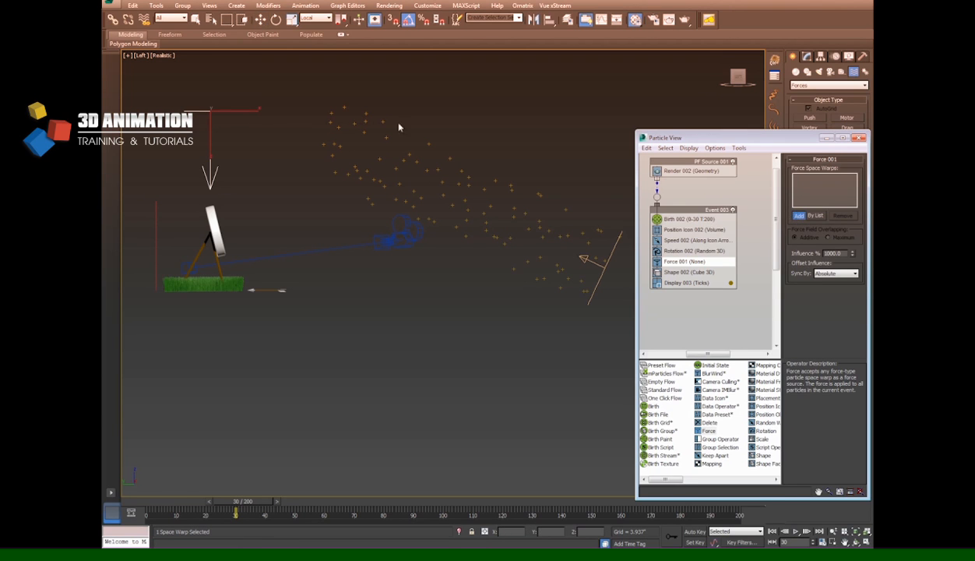
click(211, 110)
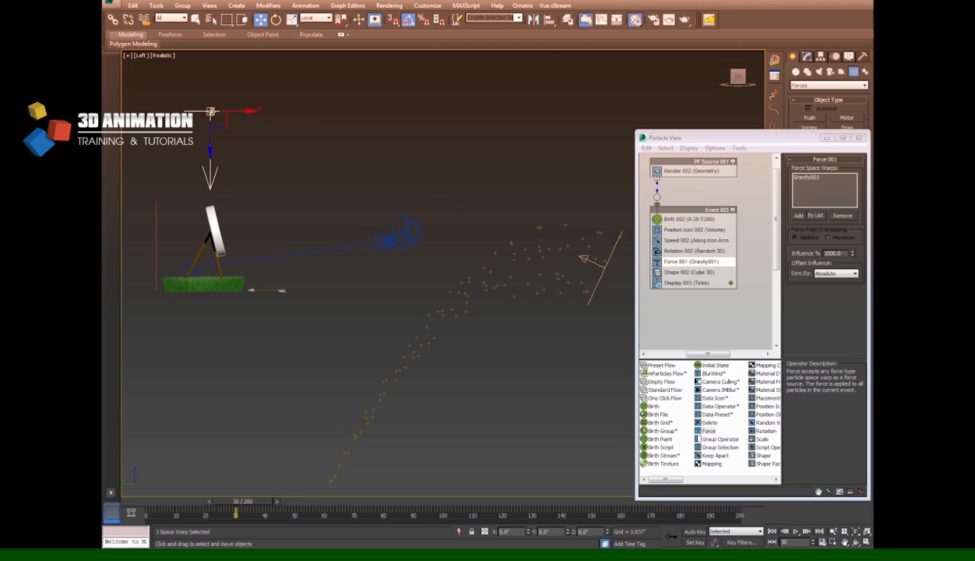
drag(150, 504, 201, 483)
key(w)
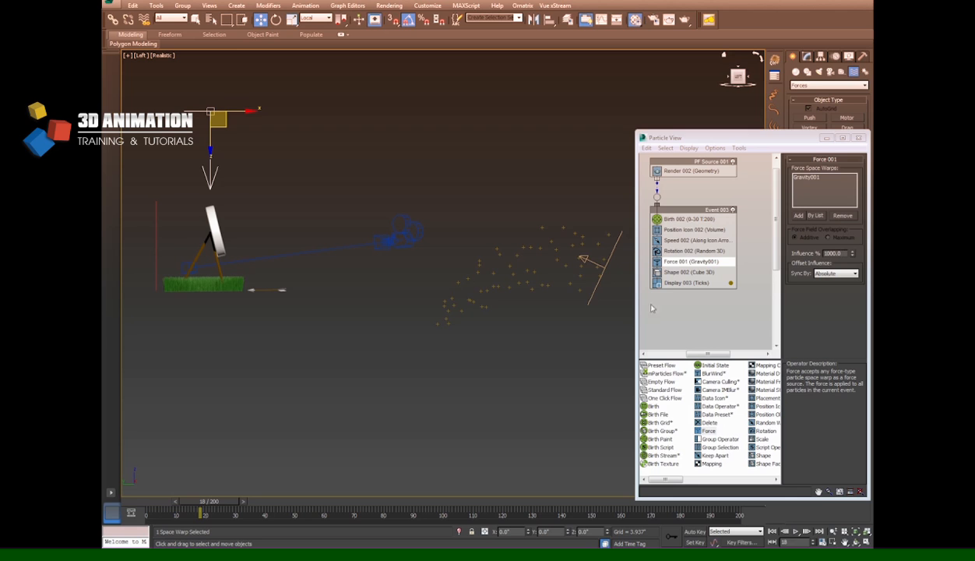
drag(208, 504, 257, 504)
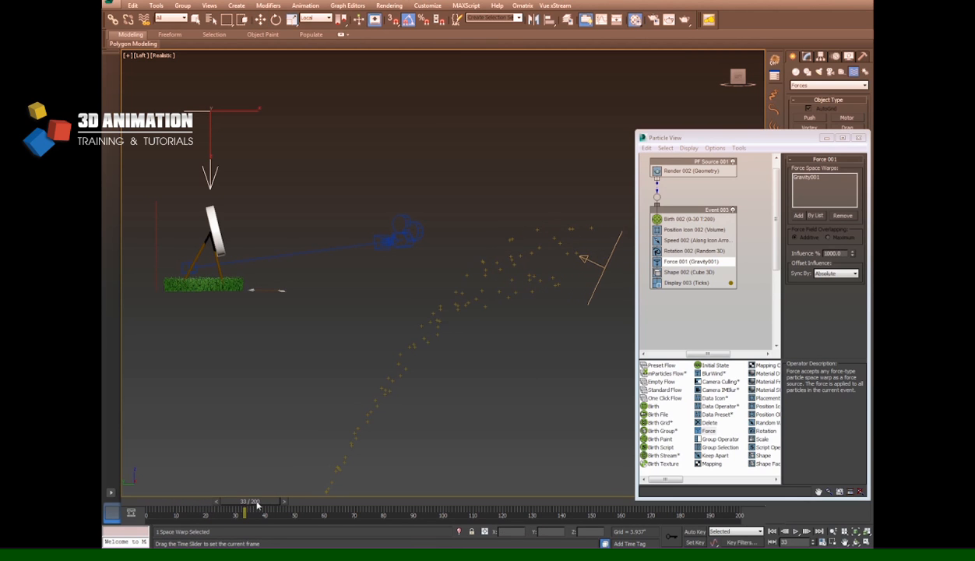
Set the Force operator's Influence to 239% while checking where the particle stream lands around frame 51.
click(852, 258)
drag(855, 275, 854, 514)
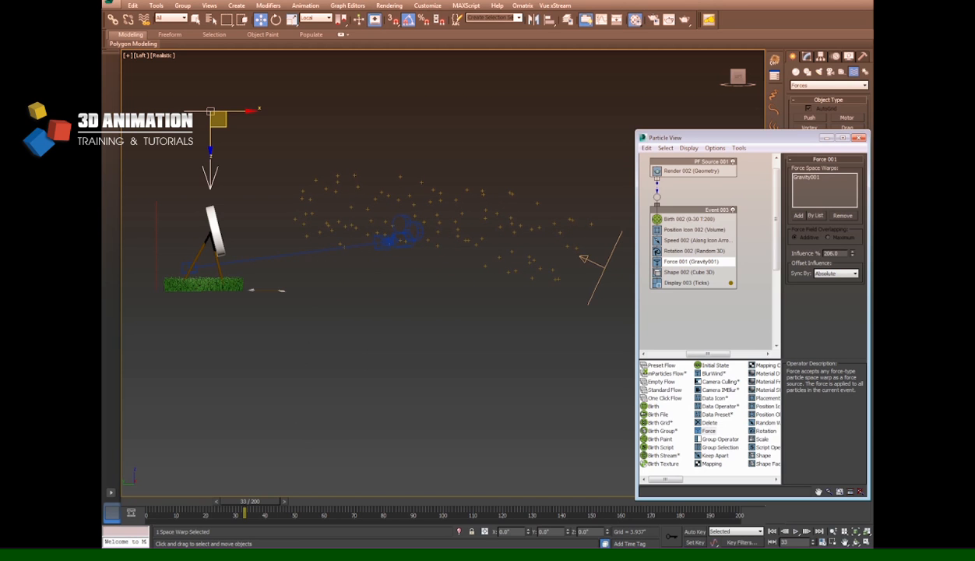
drag(249, 494, 305, 479)
key(w)
drag(852, 256, 851, 236)
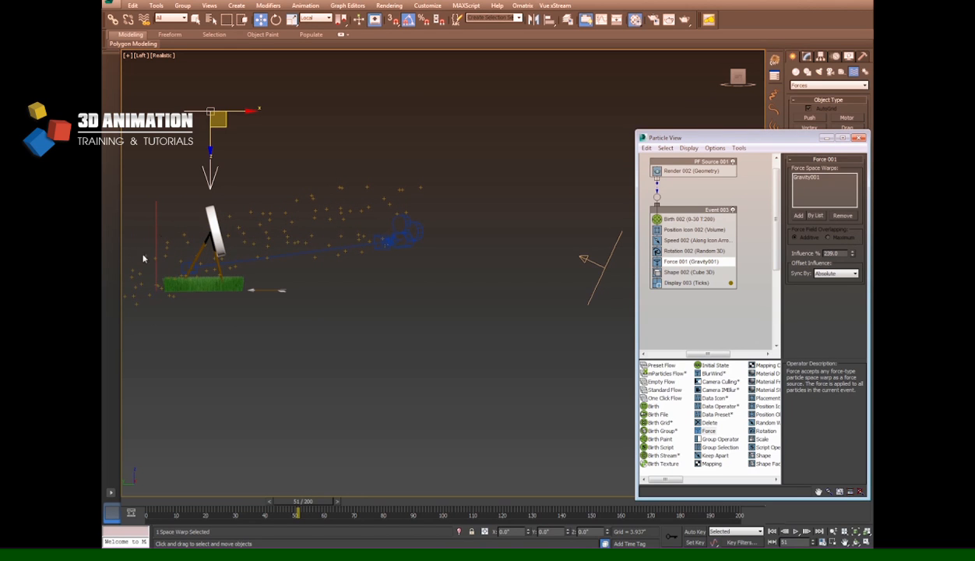
Select the particle emitter, lengthen its rectangular icon to 92.95", and raise the emitter slightly along its own plane.
click(855, 541)
drag(483, 345, 429, 318)
click(260, 19)
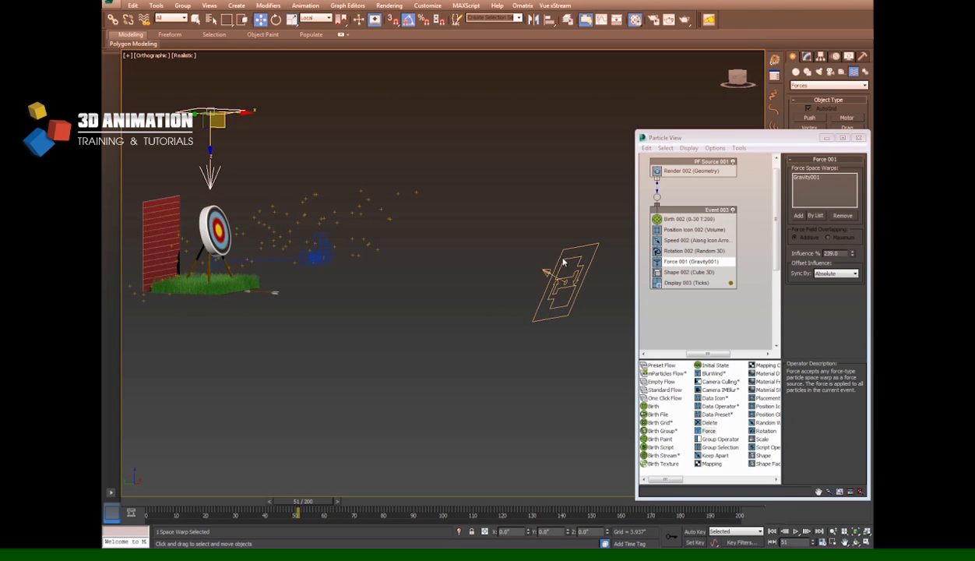
click(559, 255)
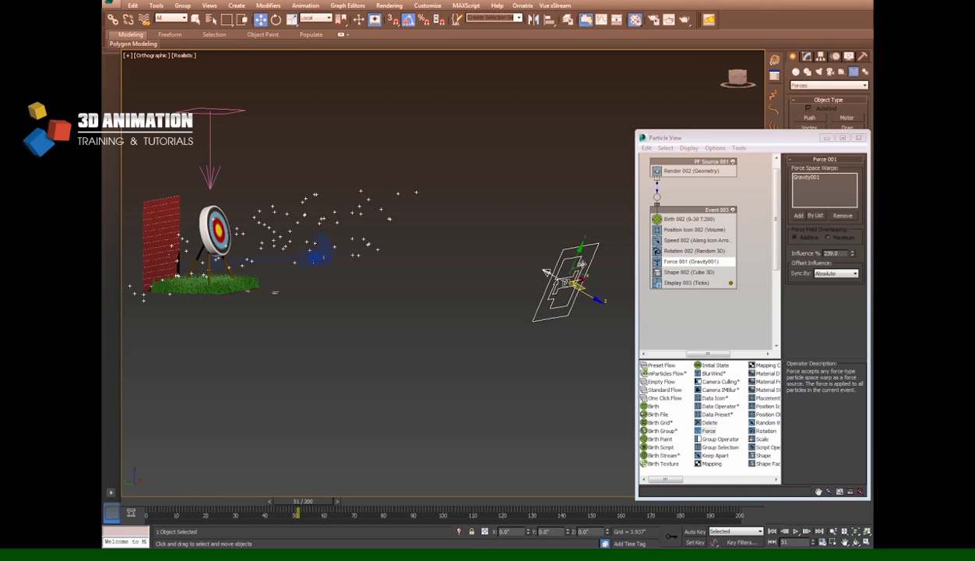
drag(665, 137, 537, 385)
click(807, 57)
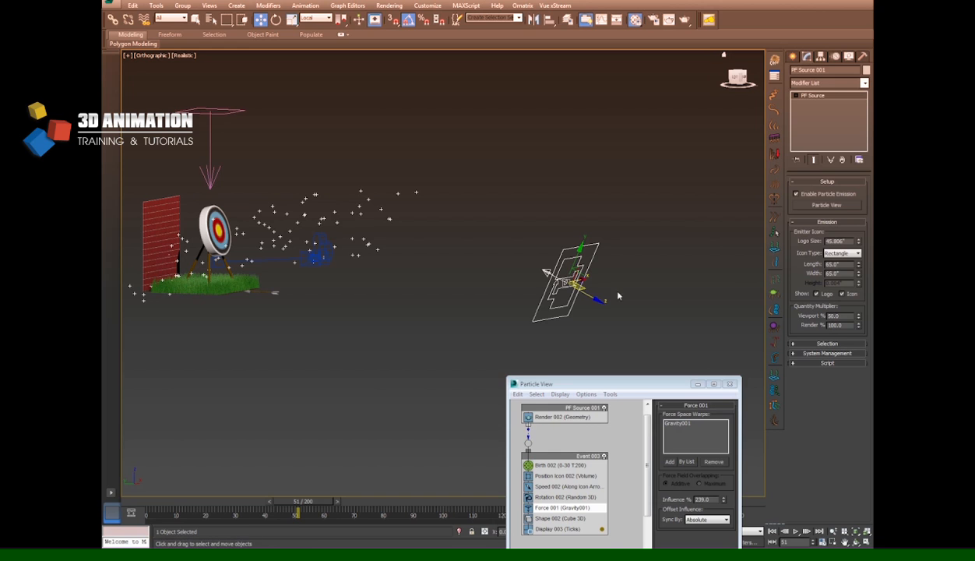
drag(859, 274, 858, 264)
key(ctrl+z)
drag(859, 264, 840, 241)
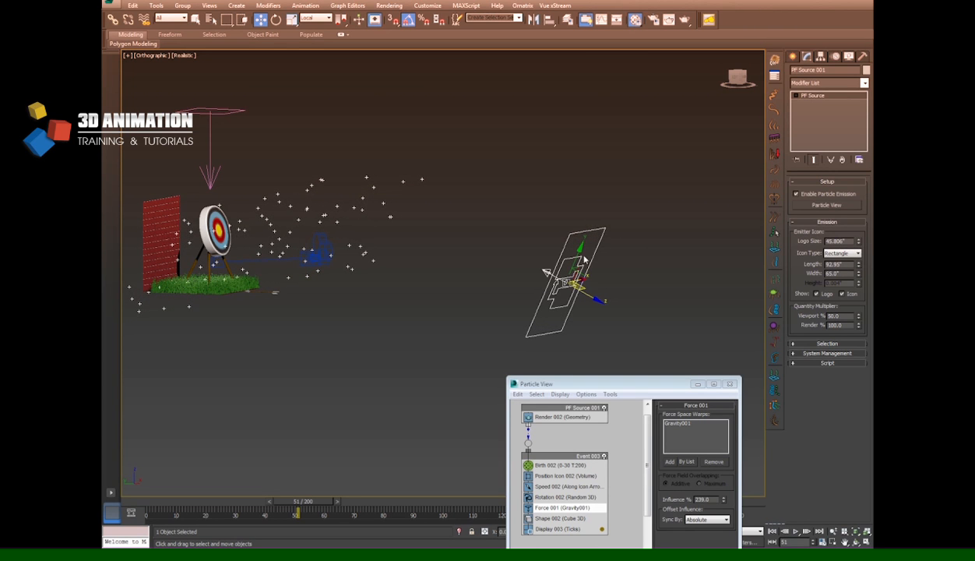
drag(573, 253, 578, 238)
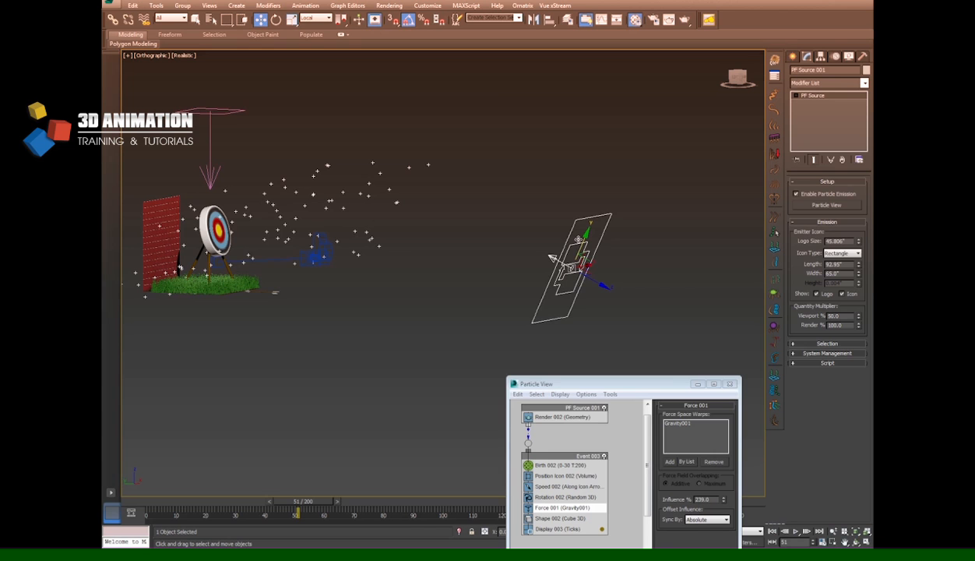
Play and scrub the animation from an angled view to examine the particles' flight past the target.
click(855, 540)
mouse_move(355, 207)
mouse_down()
mouse_move(381, 200)
mouse_move(367, 191)
mouse_move(339, 208)
mouse_up()
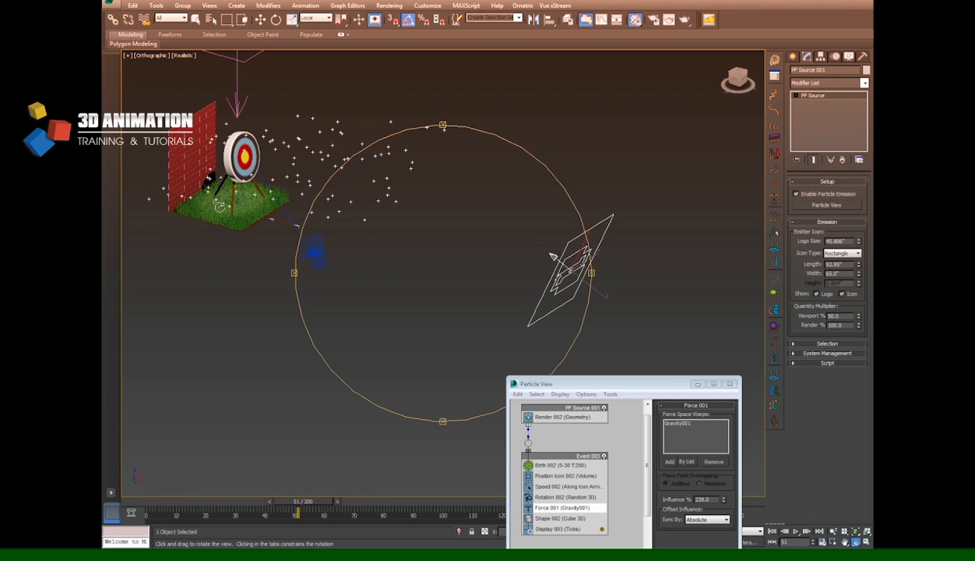
drag(297, 257, 393, 306)
click(795, 531)
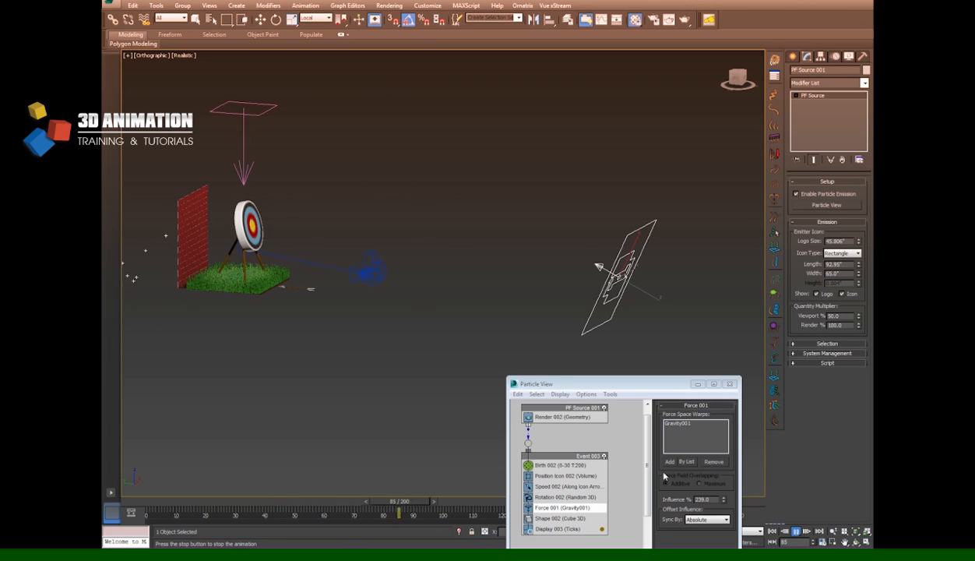
drag(145, 500, 306, 480)
Bring the full Particle View window back into view and replace the event's Shape operator with a Shape Instance operator.
key(ctrl+r)
drag(550, 390, 656, 101)
drag(511, 221, 507, 250)
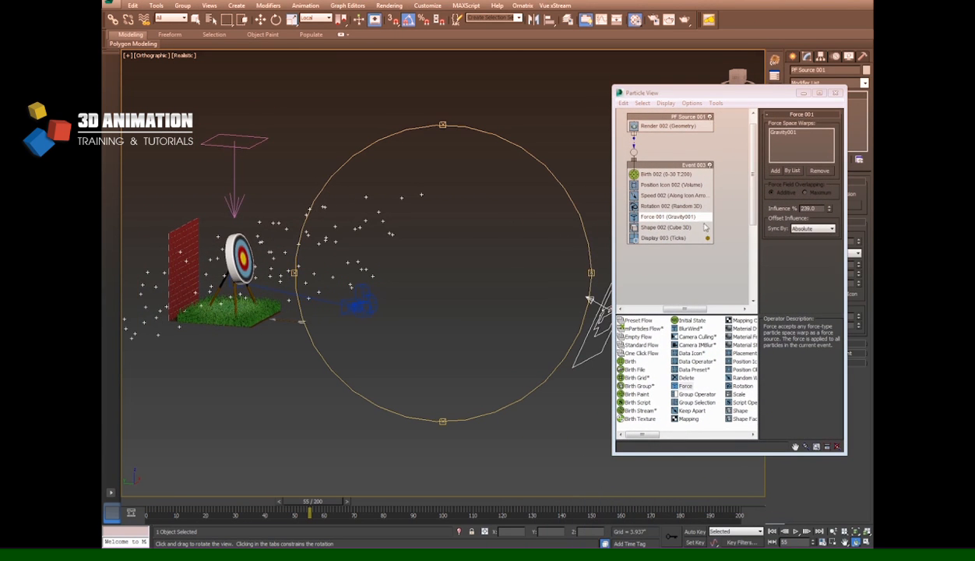
drag(642, 434, 674, 435)
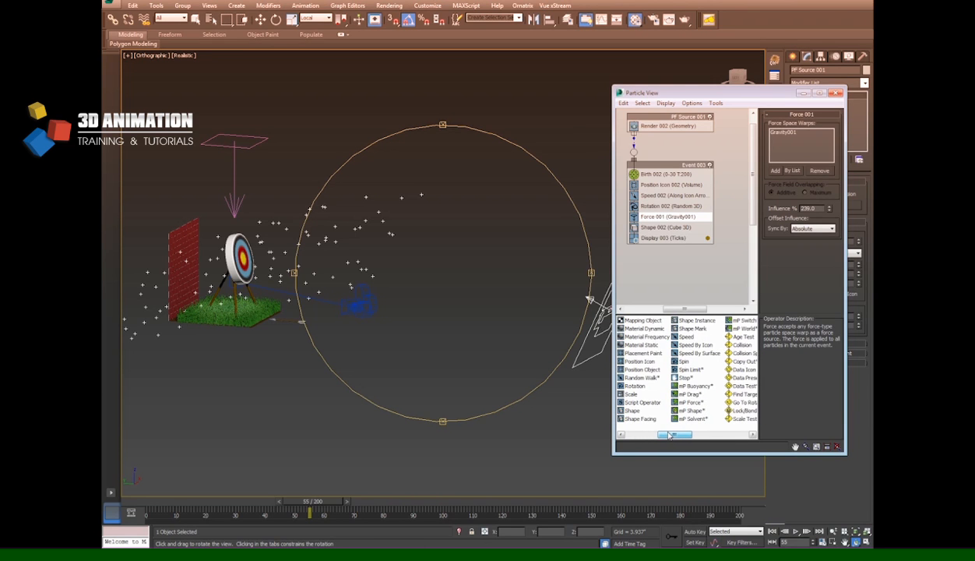
drag(686, 324, 668, 231)
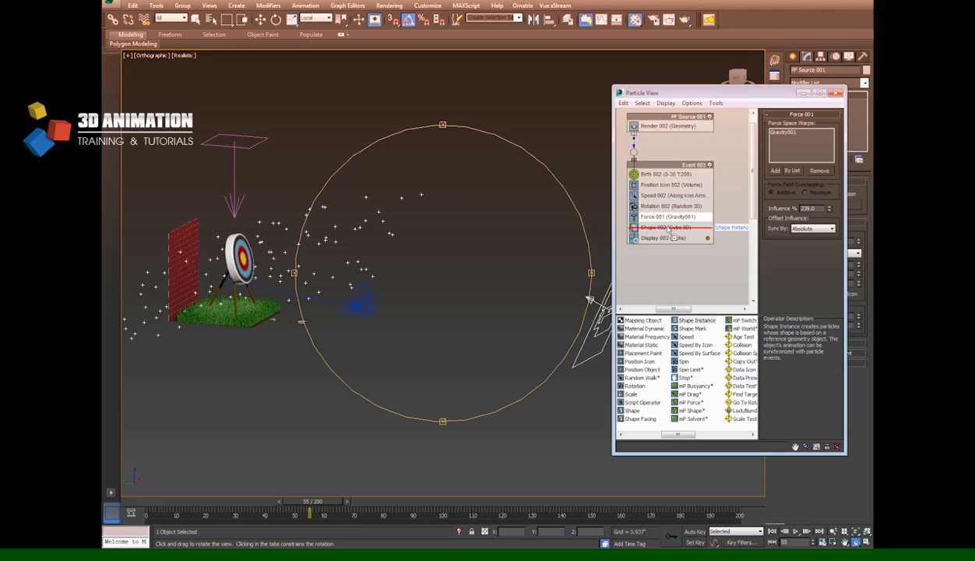
drag(668, 231, 668, 230)
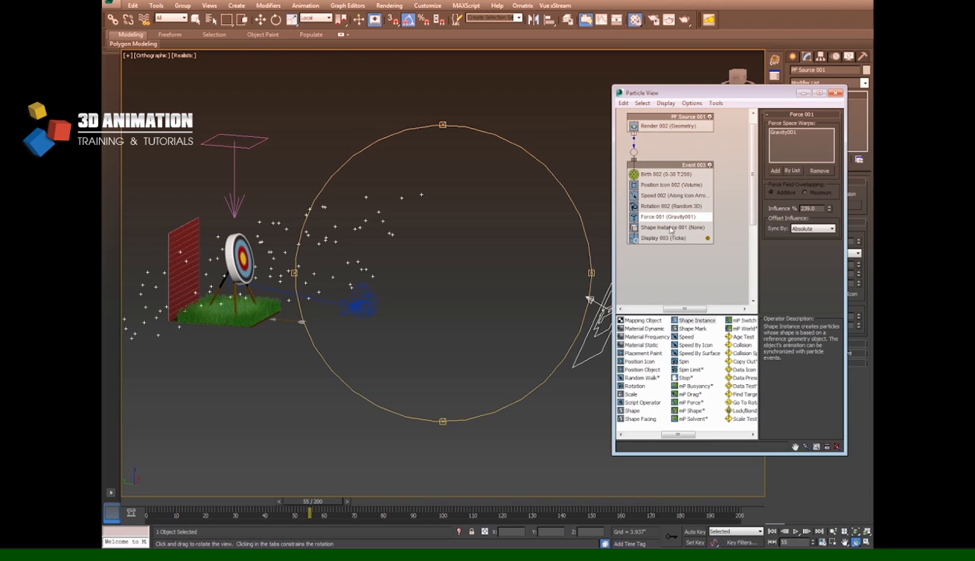
Assign the arrow beside the grass as the Shape Instance's particle geometry object and scrub to frame 42.
click(670, 227)
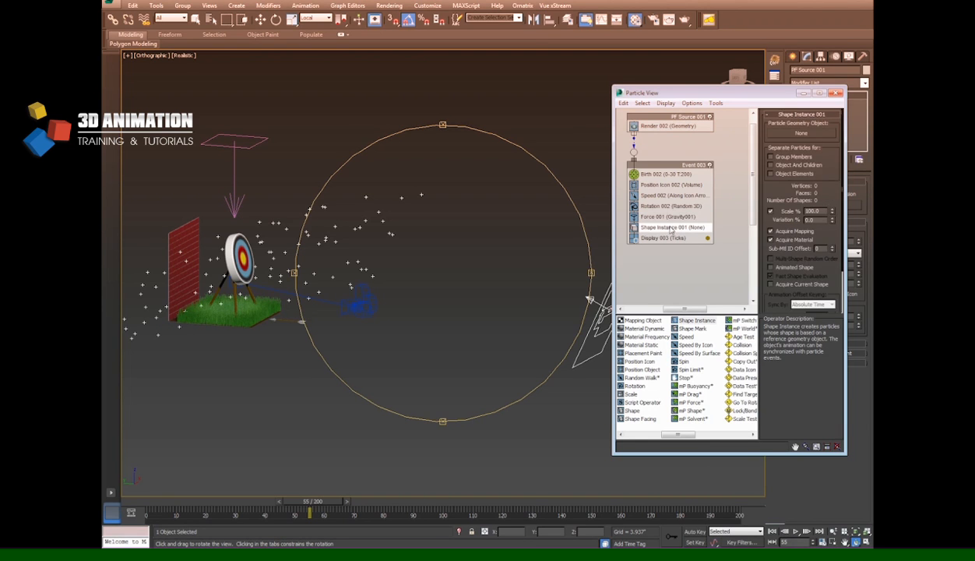
click(801, 133)
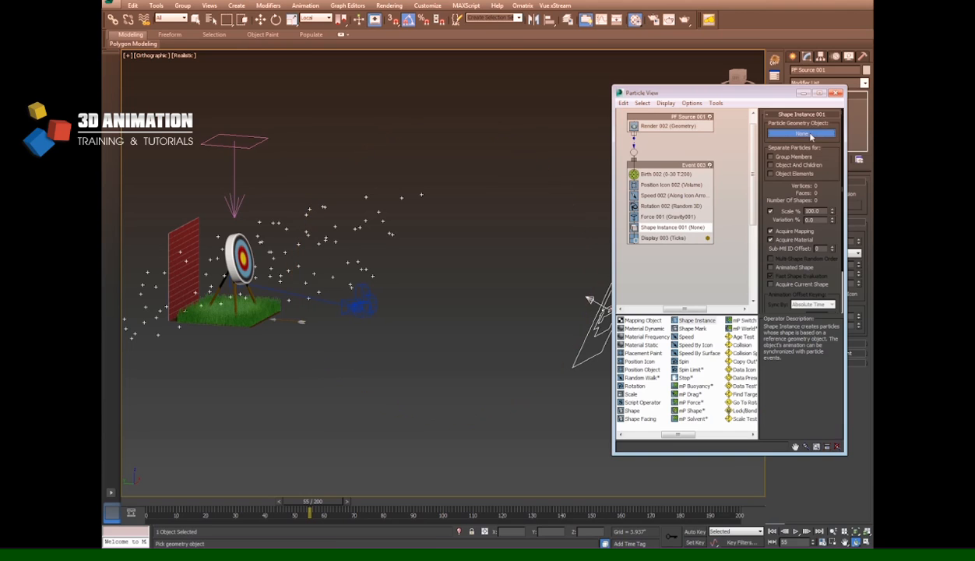
click(291, 322)
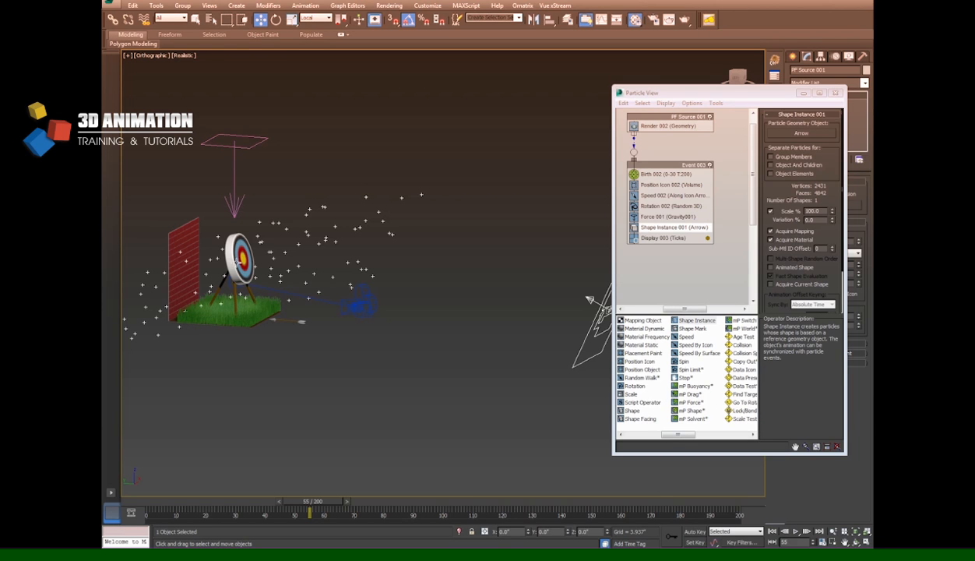
drag(149, 505, 269, 499)
key(w)
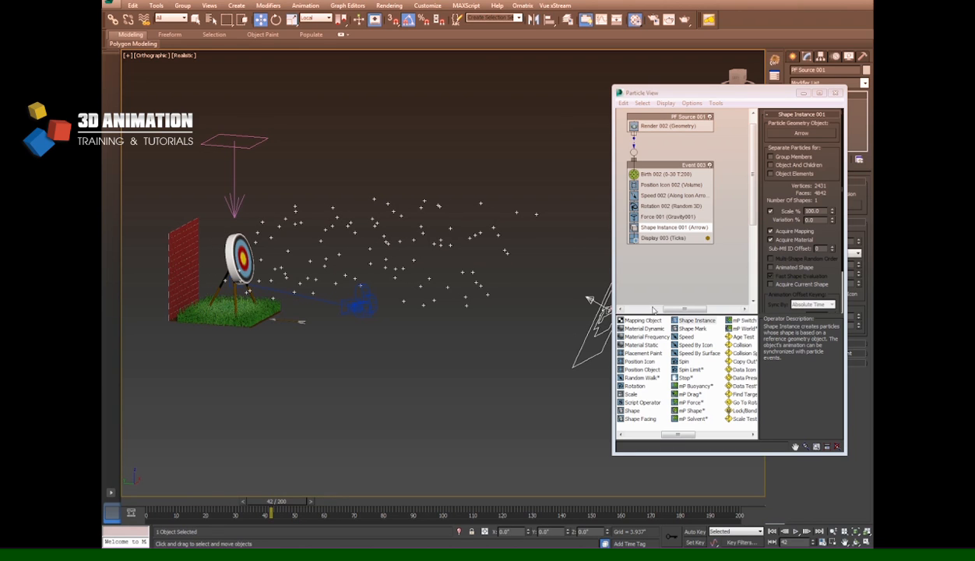
Set the event's Display operator type to Geometry and scrub the timeline to check the arrow particles.
click(666, 238)
click(807, 129)
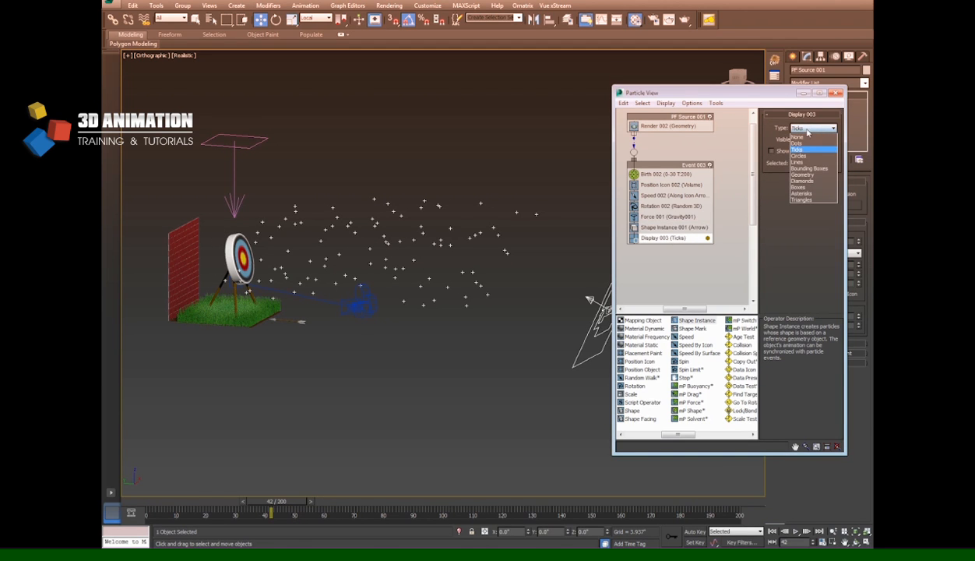
click(802, 175)
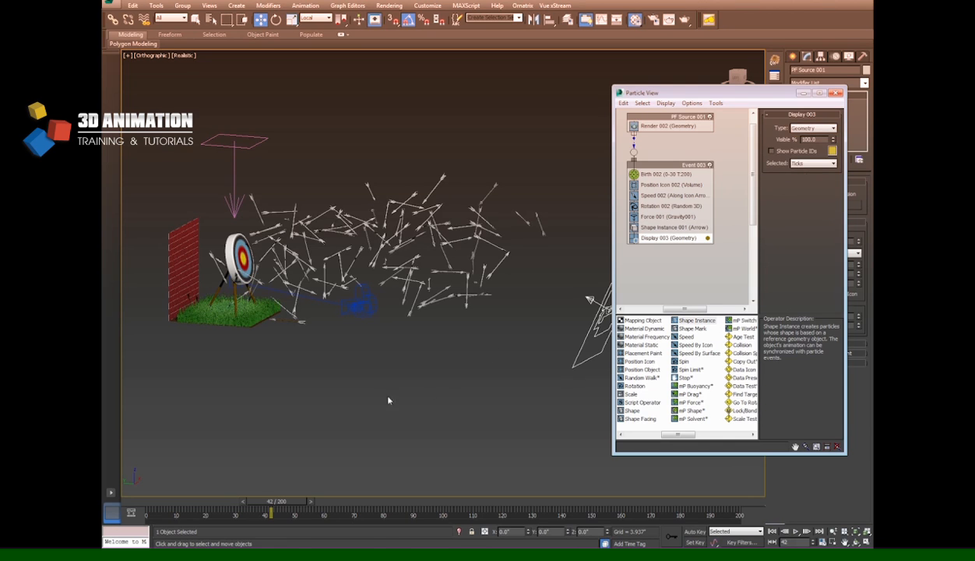
drag(159, 502, 260, 478)
key(w)
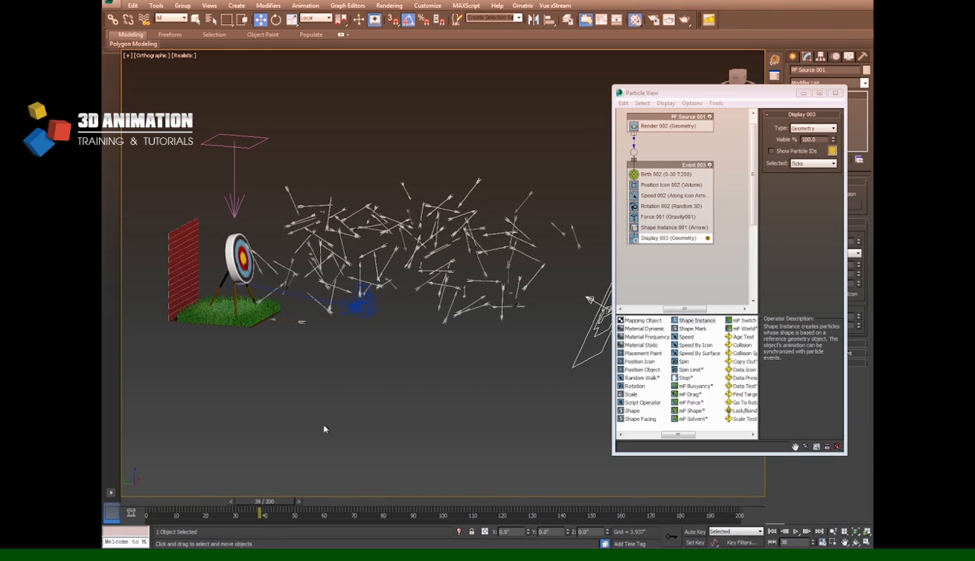
Set the Rotation operator's orientation matrix to Speed Space Follow with a Y rotation of -90.
click(652, 207)
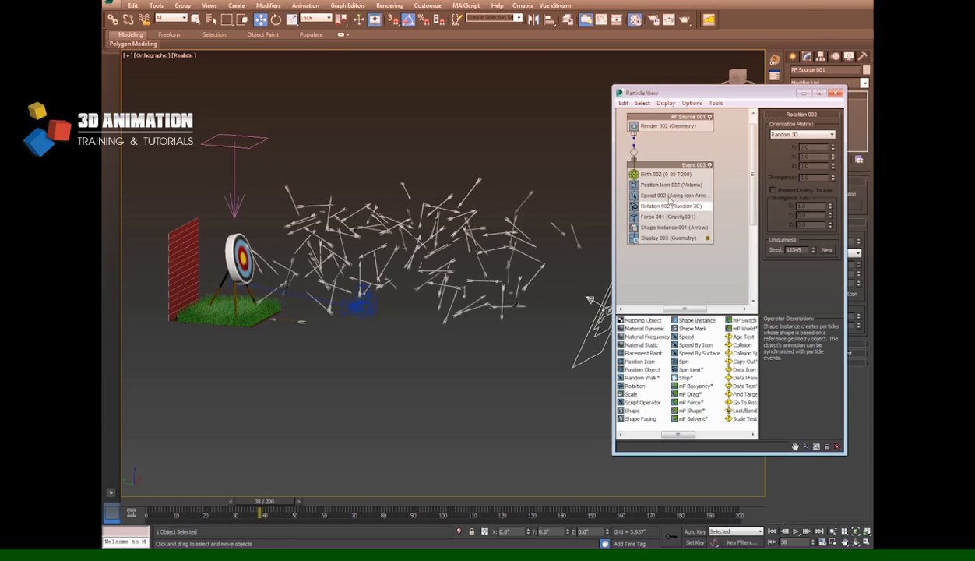
click(788, 136)
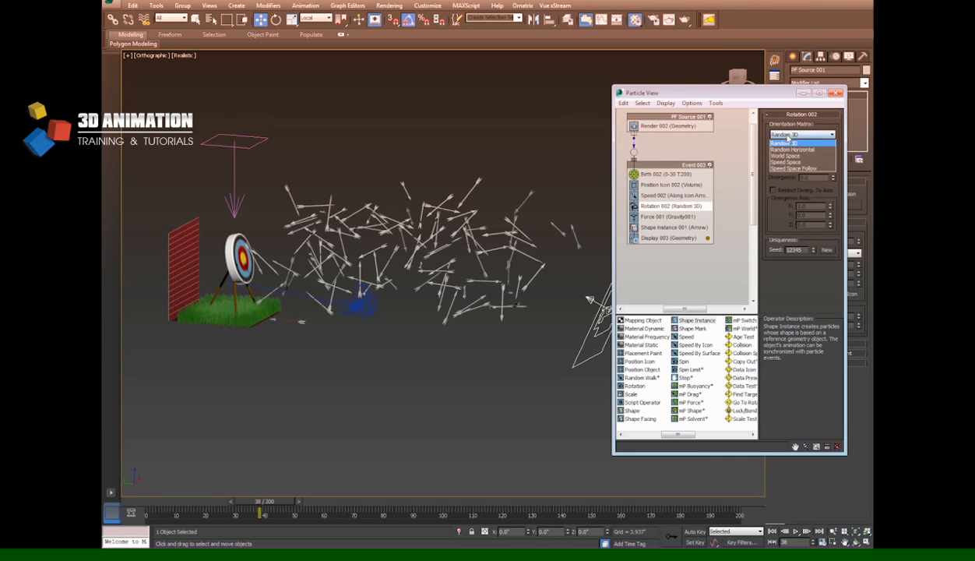
click(788, 171)
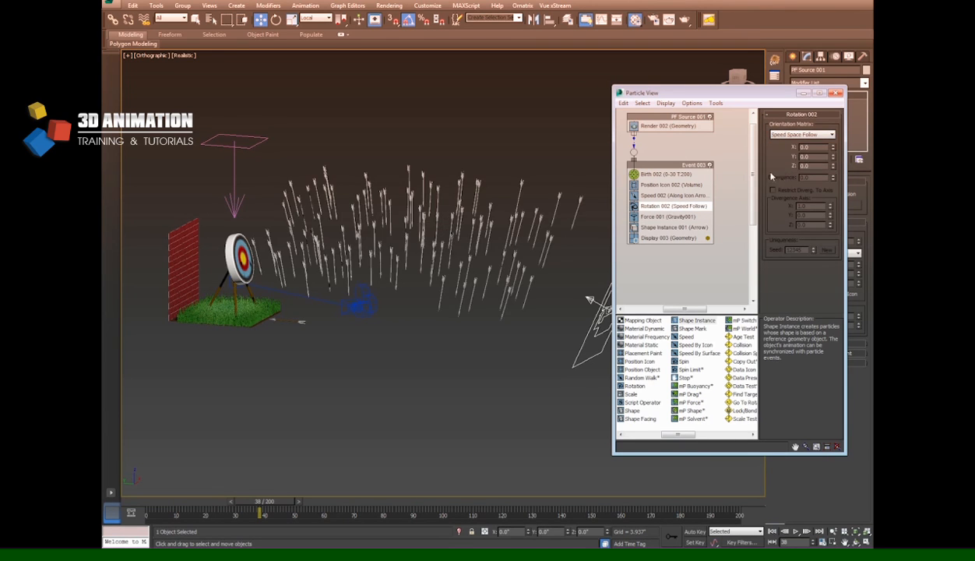
drag(145, 504, 288, 470)
double_click(802, 157)
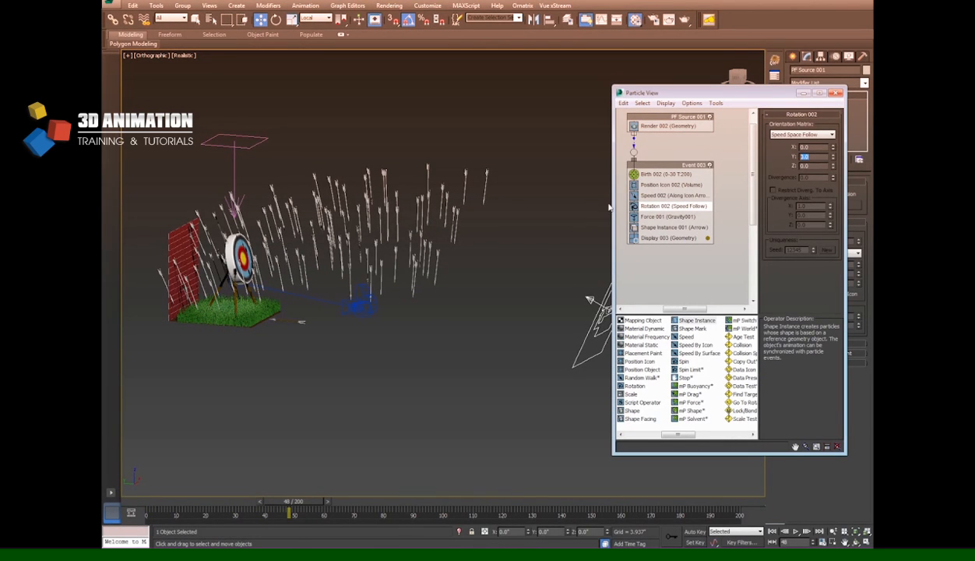
text(90)
key(Return)
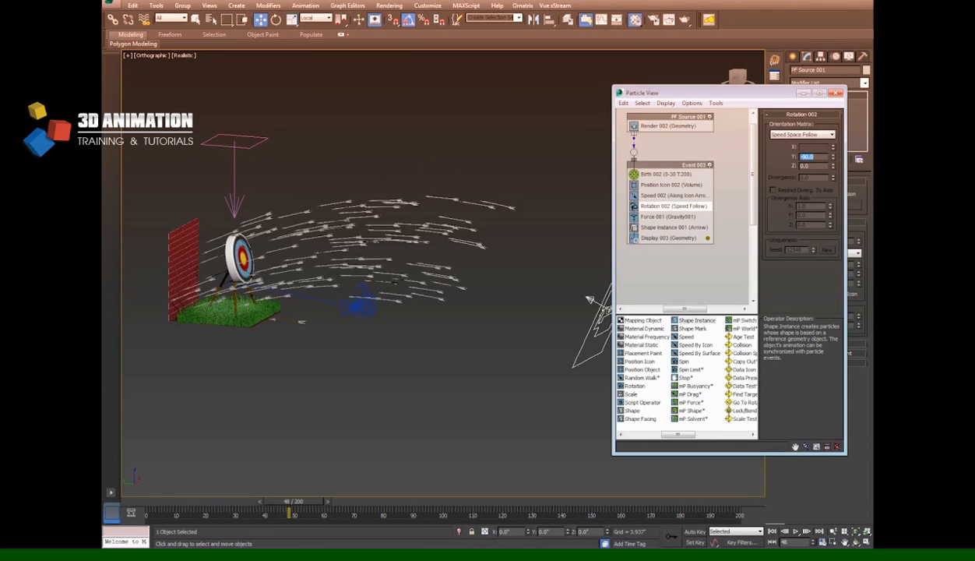
Play and scrub the animation to frame 51, and examine up close how the flying arrows meet the target.
drag(147, 507, 173, 466)
click(795, 531)
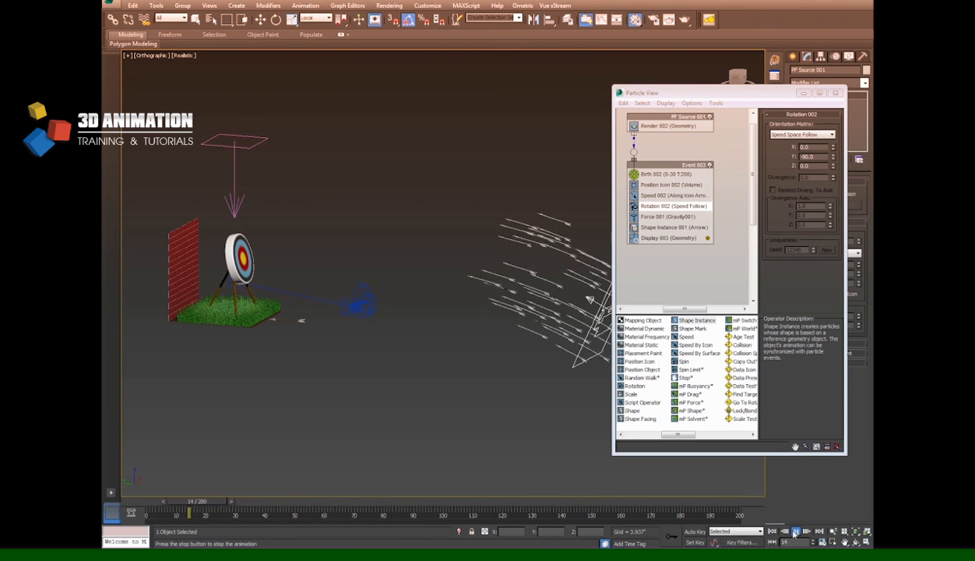
click(151, 503)
drag(149, 503, 295, 481)
key(w)
scroll(243, 248, up, 8)
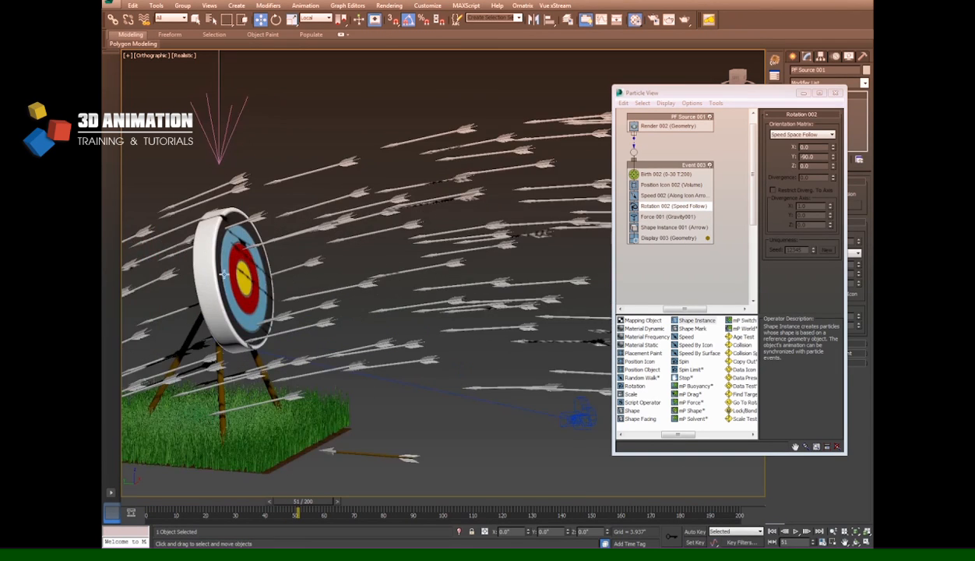
scroll(334, 243, up, 3)
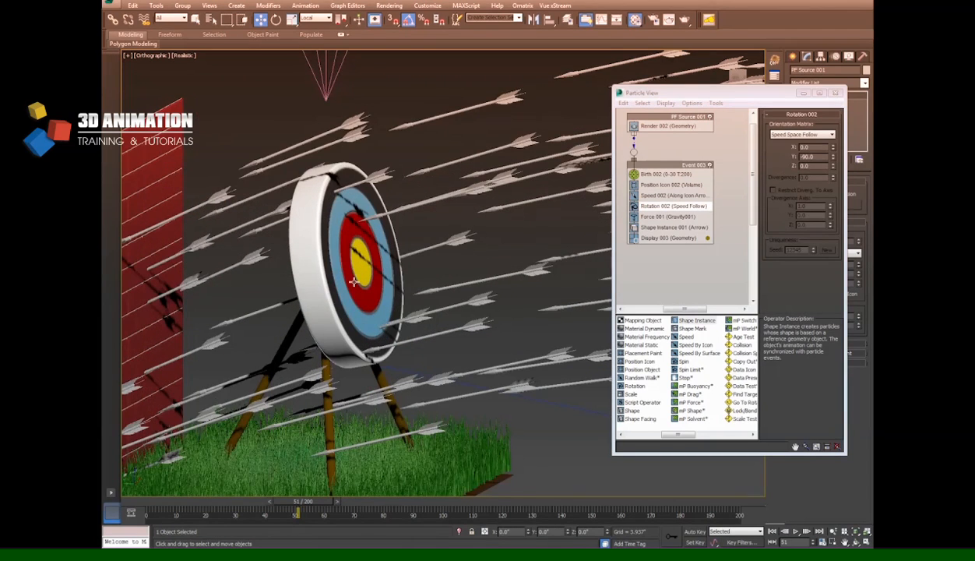
scroll(354, 282, down, 3)
middle_drag(353, 282, 322, 270)
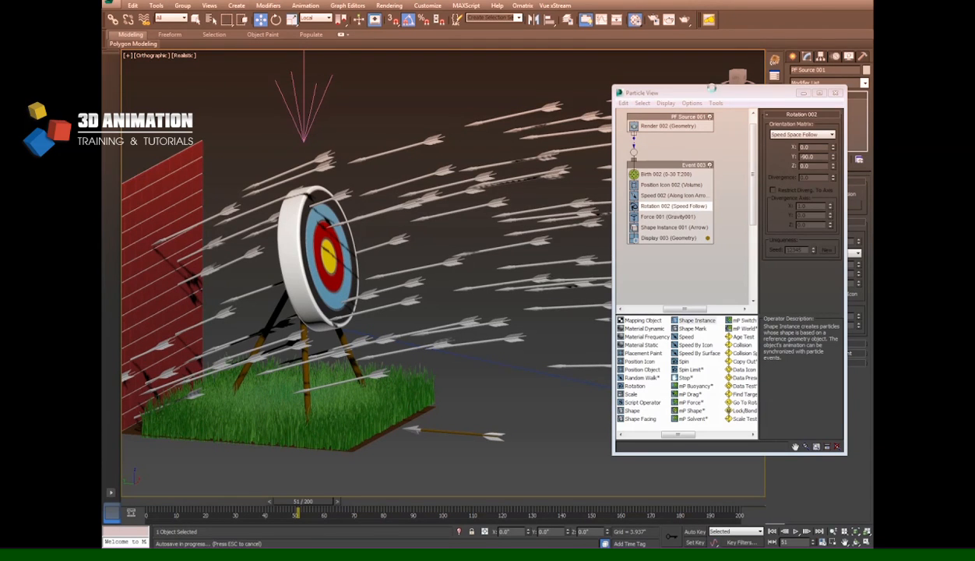
With Particle View moved off the modifier settings, select the round target board and check its mesh in wireframe.
drag(712, 95, 648, 130)
click(300, 260)
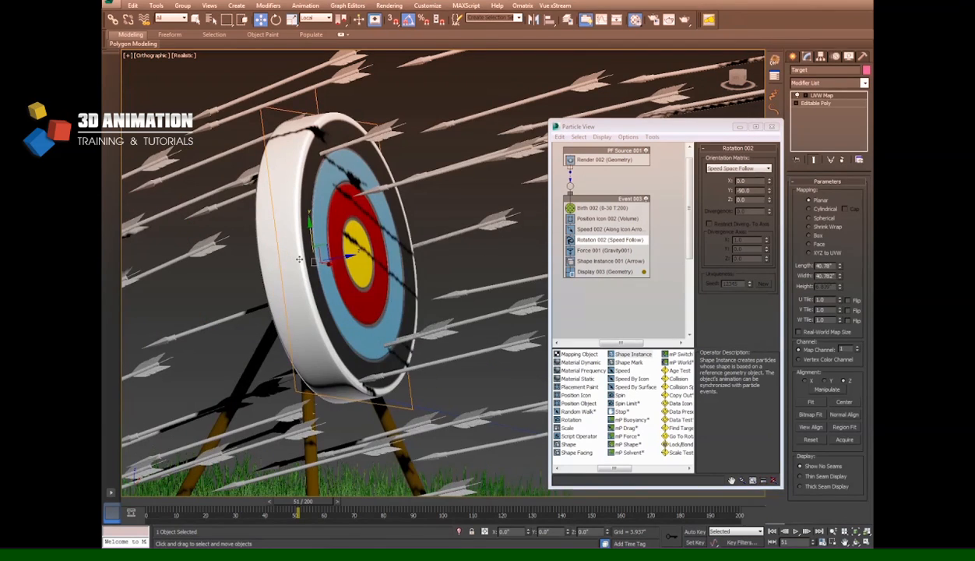
key(F3)
key(F3)
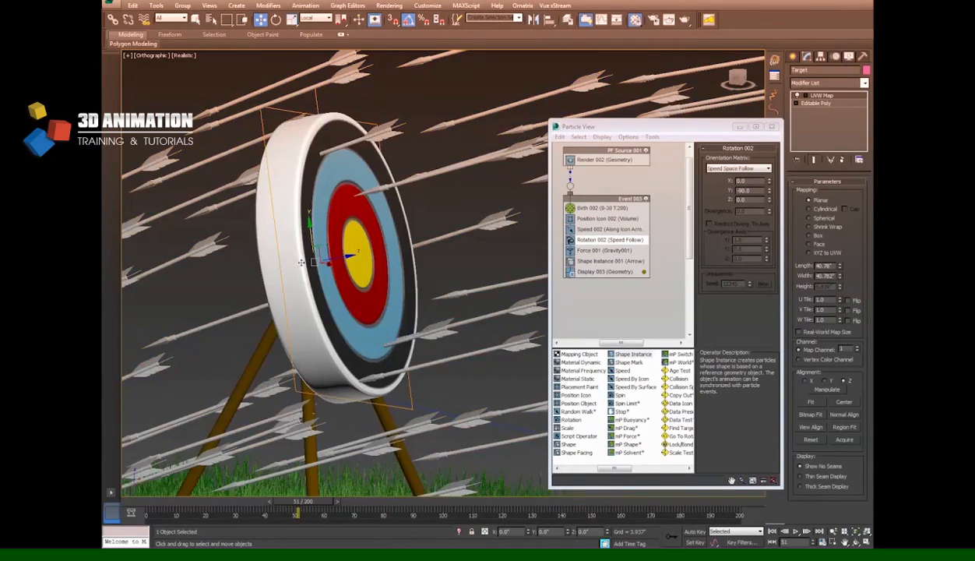
Draw a standard cylinder with AutoGrid from the centre of the target's face, with a radius of about 20.14" and height about 0.25".
scroll(301, 262, down, 3)
click(856, 542)
drag(454, 310, 426, 307)
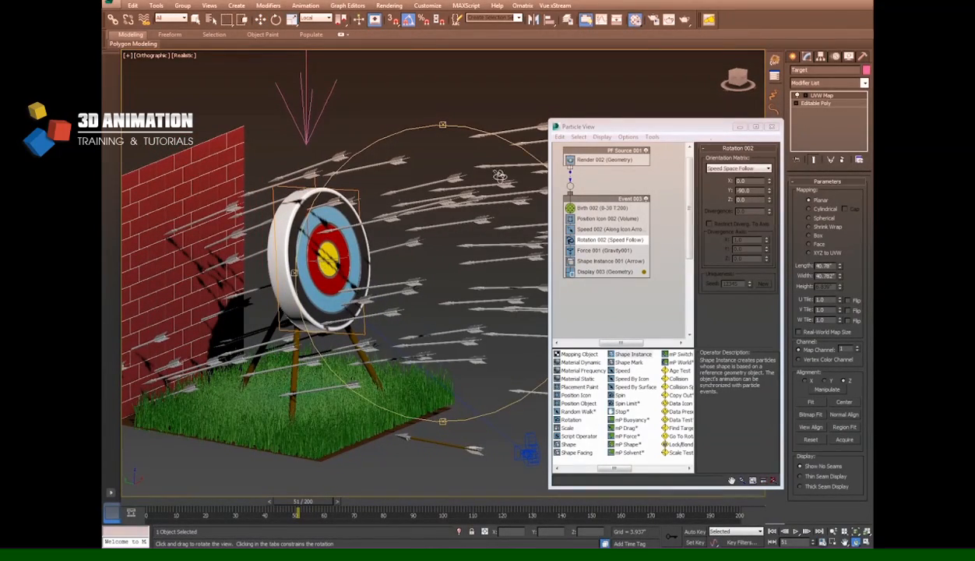
key(w)
click(408, 326)
click(792, 57)
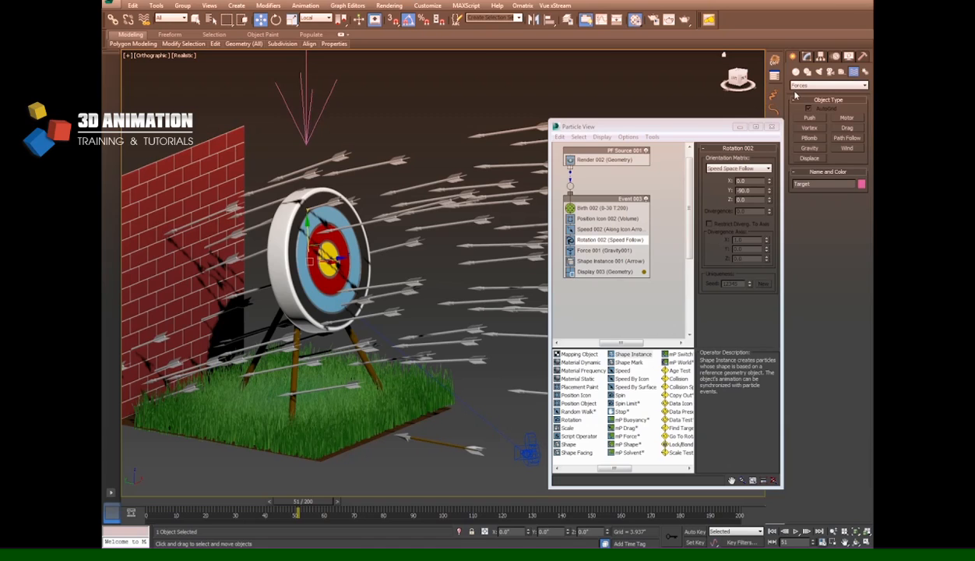
click(796, 72)
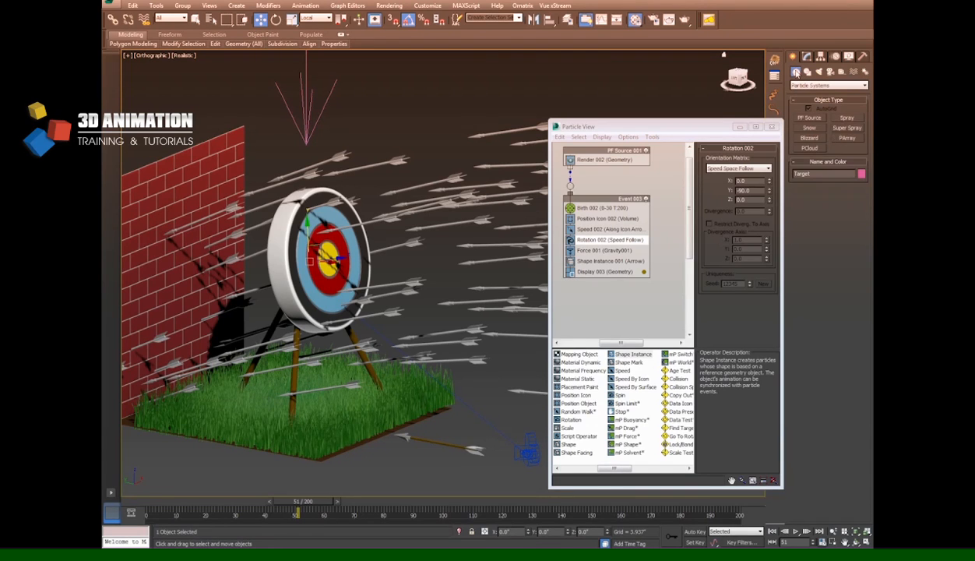
click(825, 85)
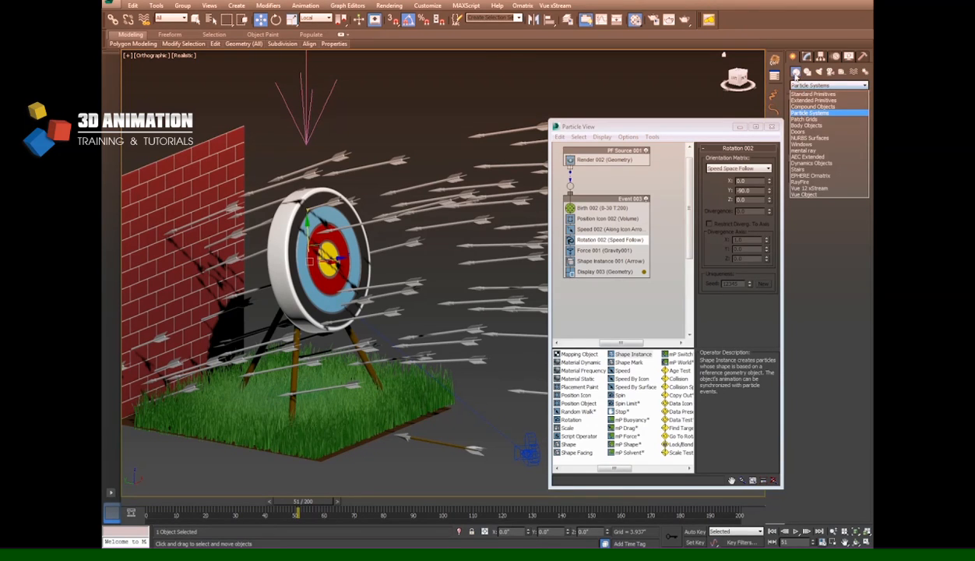
click(813, 94)
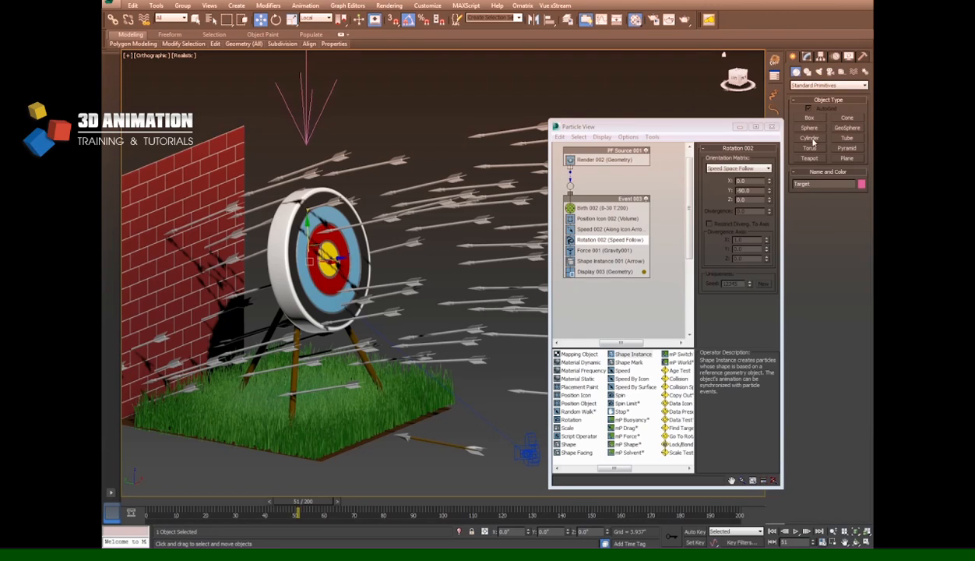
click(809, 137)
scroll(327, 258, up, 3)
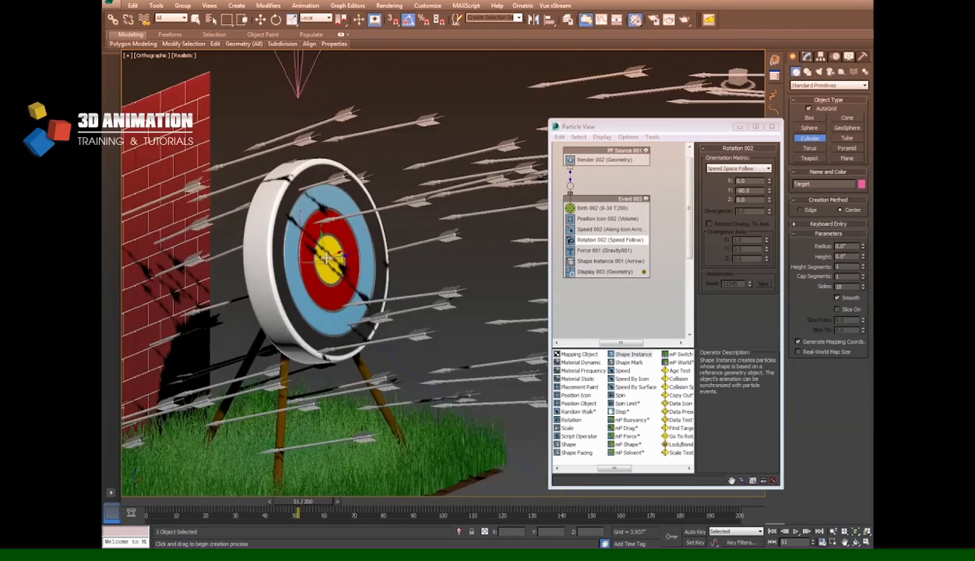
scroll(327, 258, up, 4)
drag(349, 260, 425, 529)
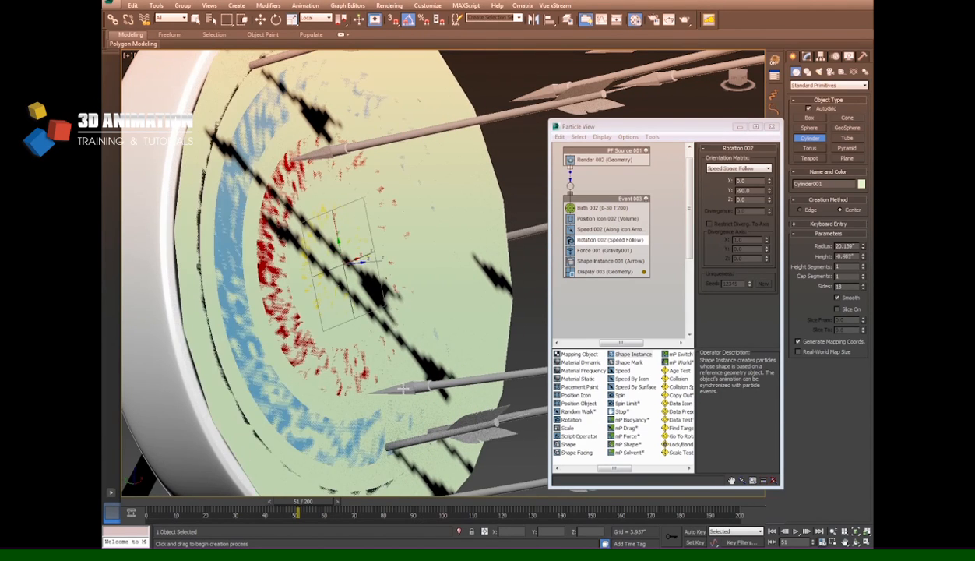
click(403, 380)
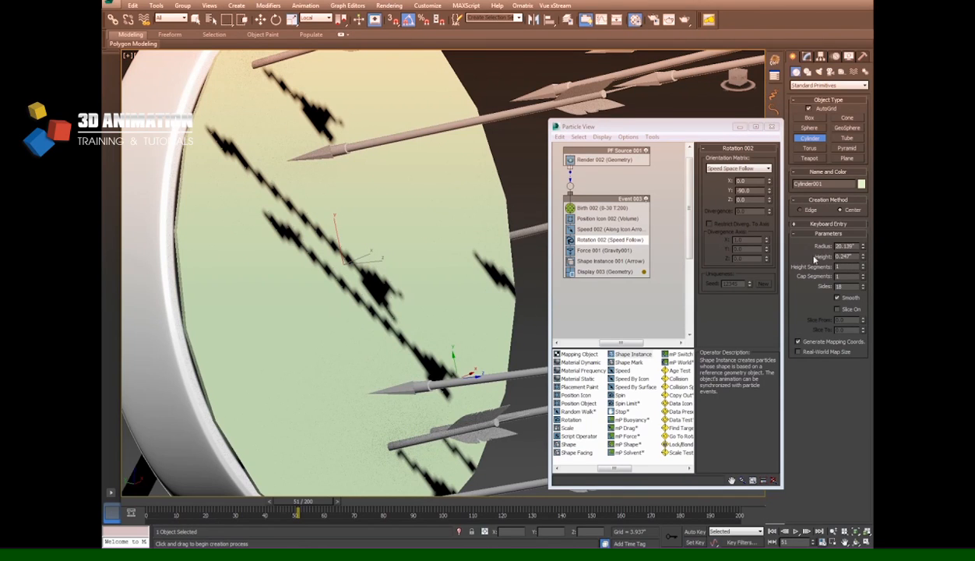
Set the cylinder's height to 0 and convert it to an Editable Poly.
double_click(844, 256)
text(0)
key(Return)
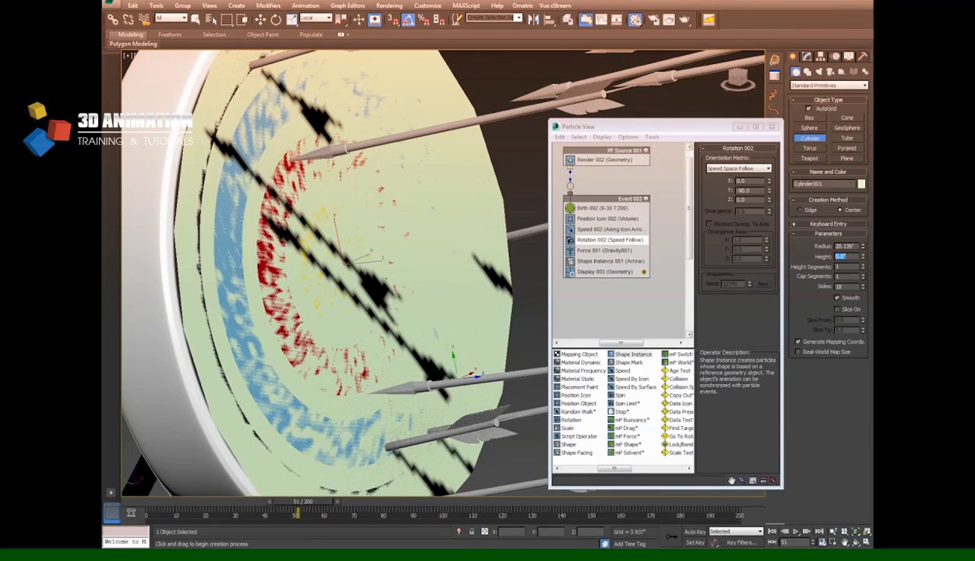
scroll(403, 292, down, 3)
key(w)
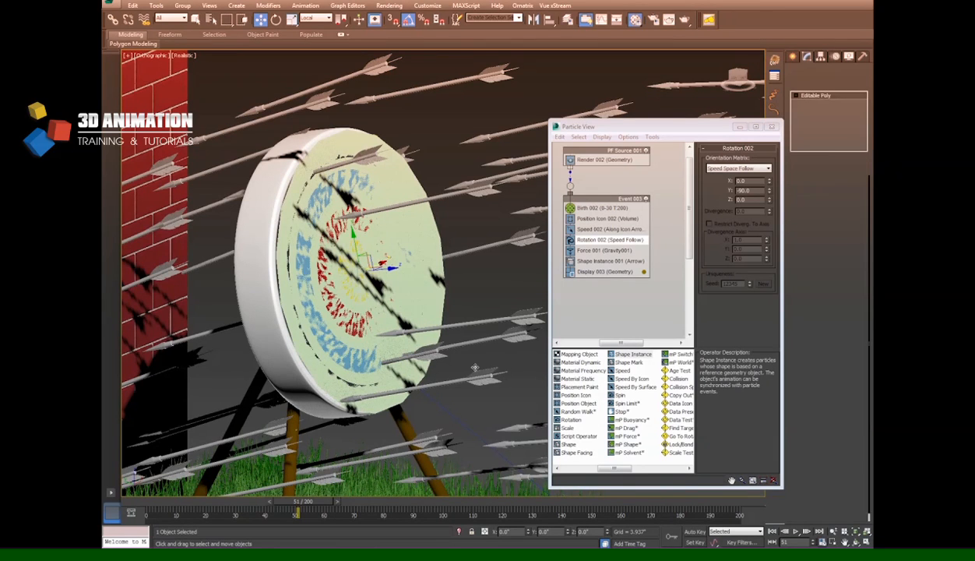
Keep only the cylinder's front cap polygon, selecting it, inverting the selection and deleting all other polygons.
click(838, 193)
click(369, 261)
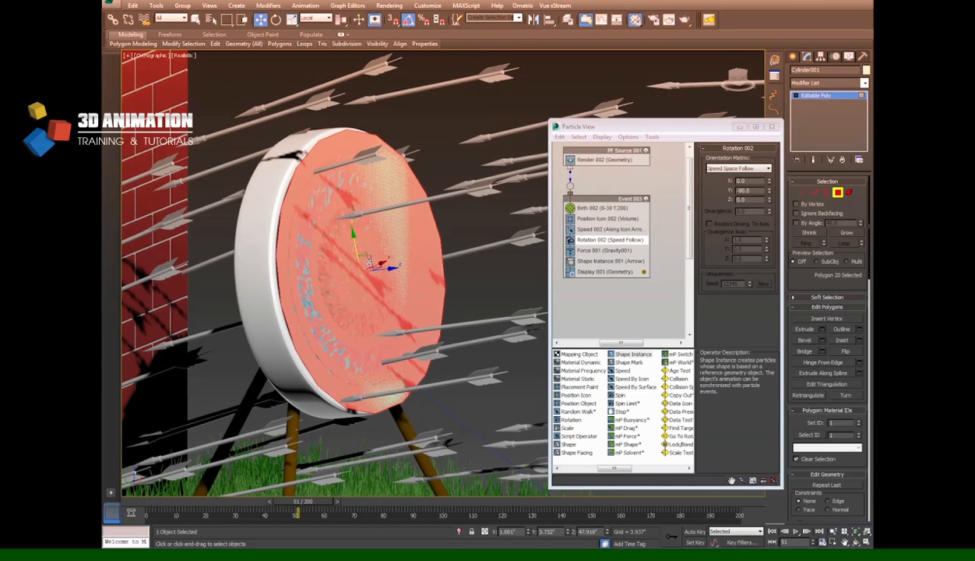
key(ctrl+i)
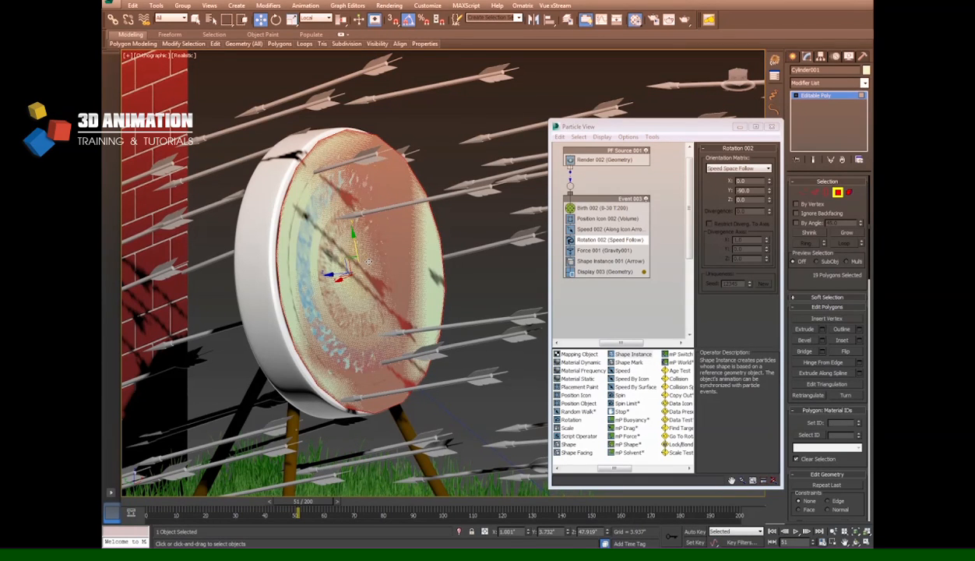
key(ctrl+d)
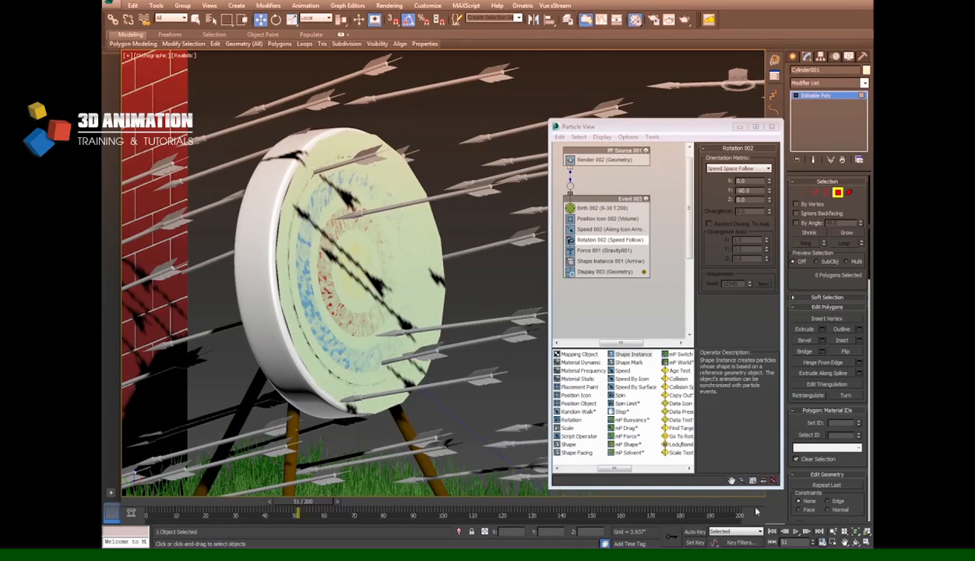
Leave polygon editing and centre the disc on the target's face, moving it about -0.71" in local X and 0.63" in local Y.
click(856, 539)
drag(455, 298, 327, 247)
scroll(327, 252, up, 3)
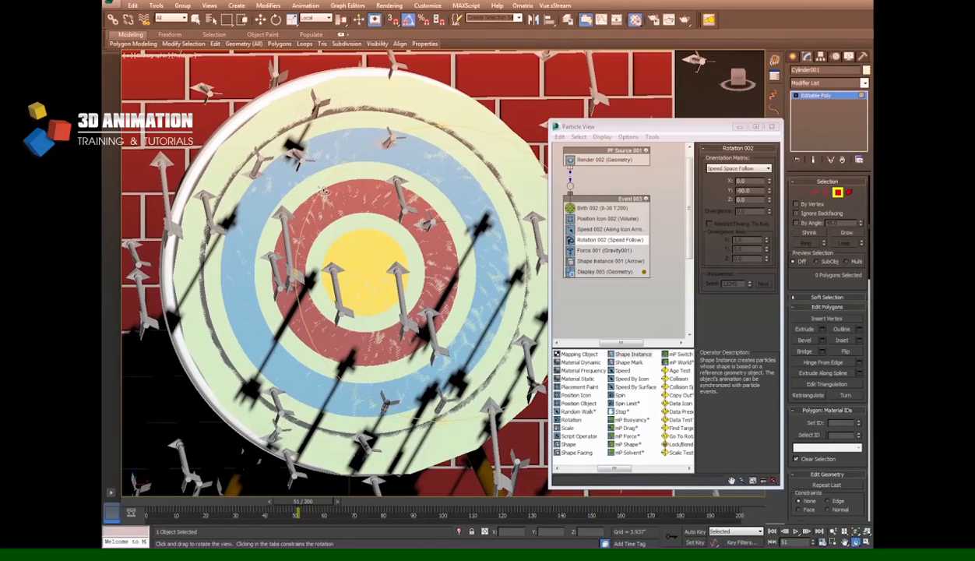
click(259, 19)
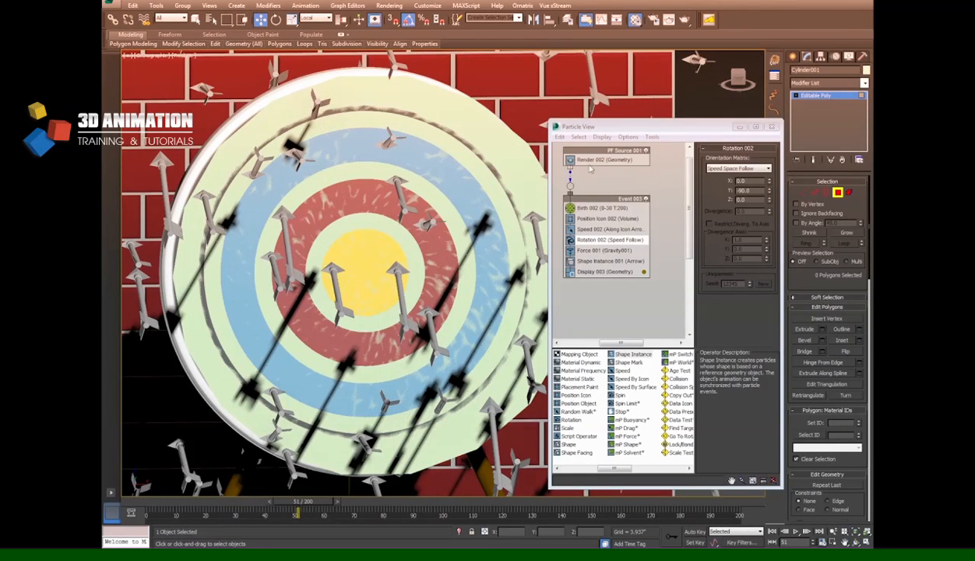
click(837, 192)
key(w)
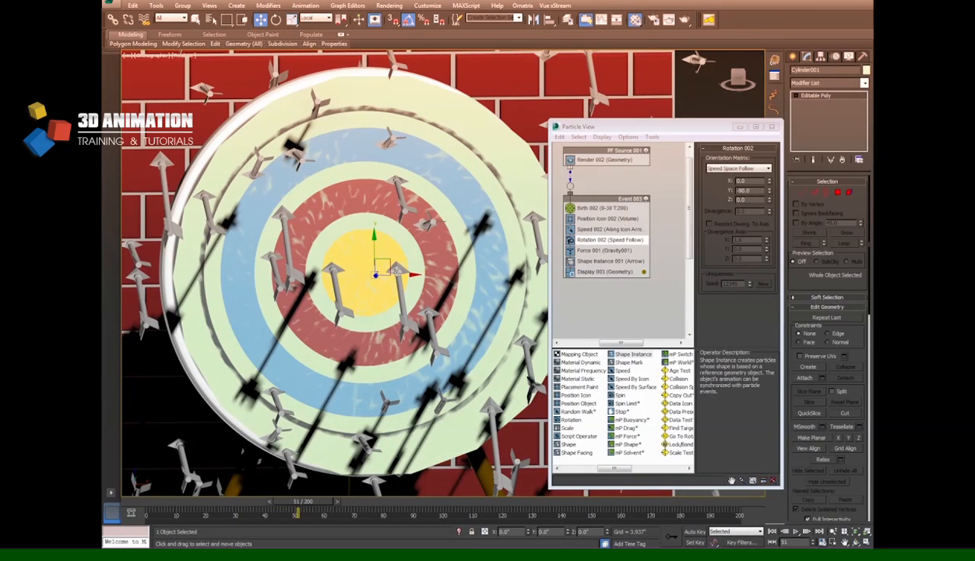
drag(381, 266, 382, 258)
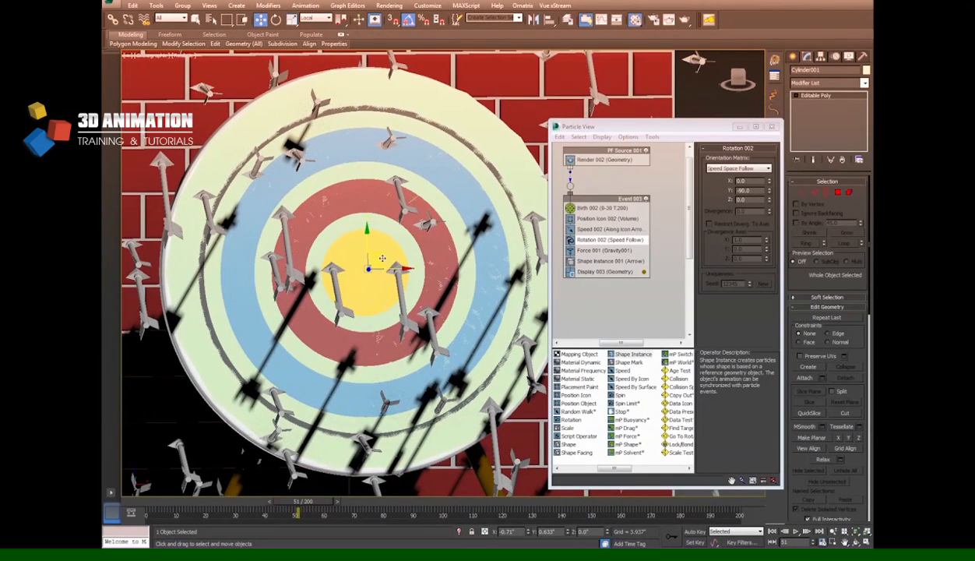
Check the disc's alignment from the side and lower it about 0.38" along its local Y axis.
key(ctrl+r)
drag(357, 242, 433, 237)
click(261, 20)
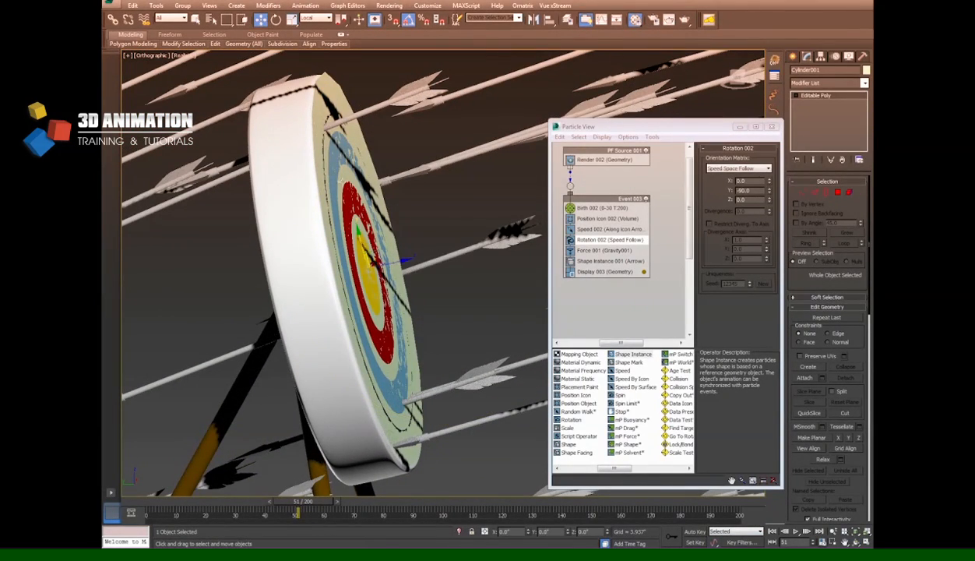
drag(356, 236, 361, 243)
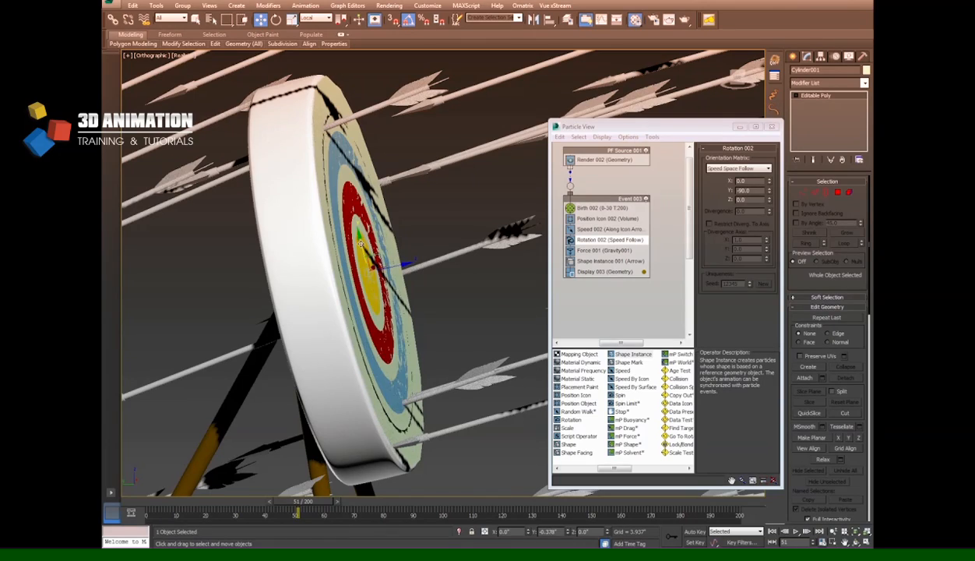
Move the disc slightly outward along its local Z axis so it sits just in front of the target's face.
click(855, 542)
drag(418, 256, 378, 225)
scroll(324, 121, up, 2)
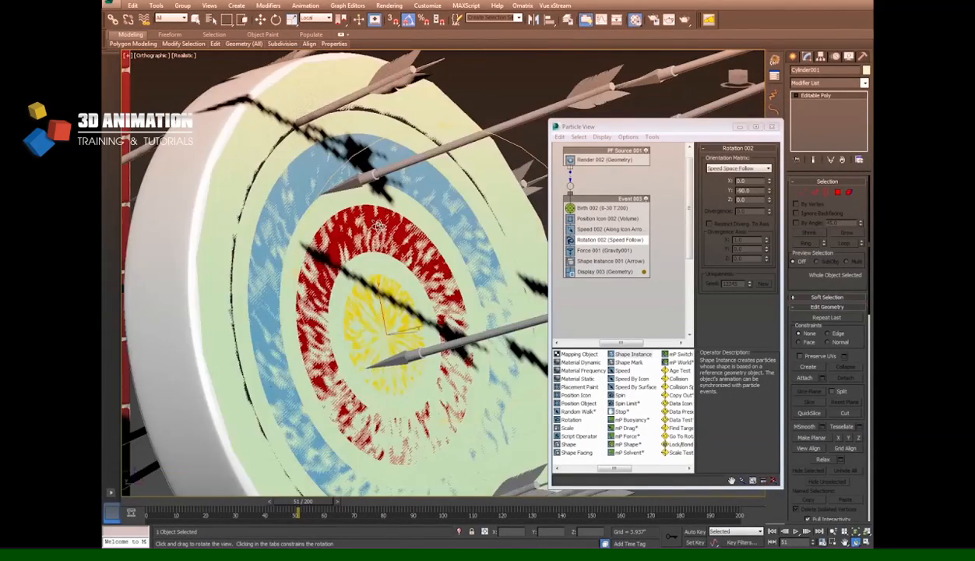
scroll(376, 224, down, 5)
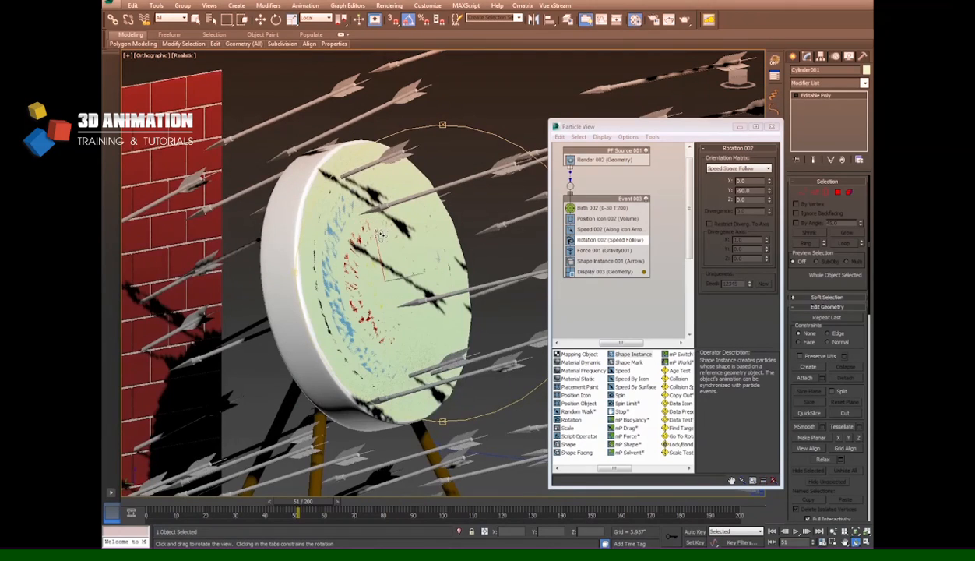
drag(380, 233, 395, 227)
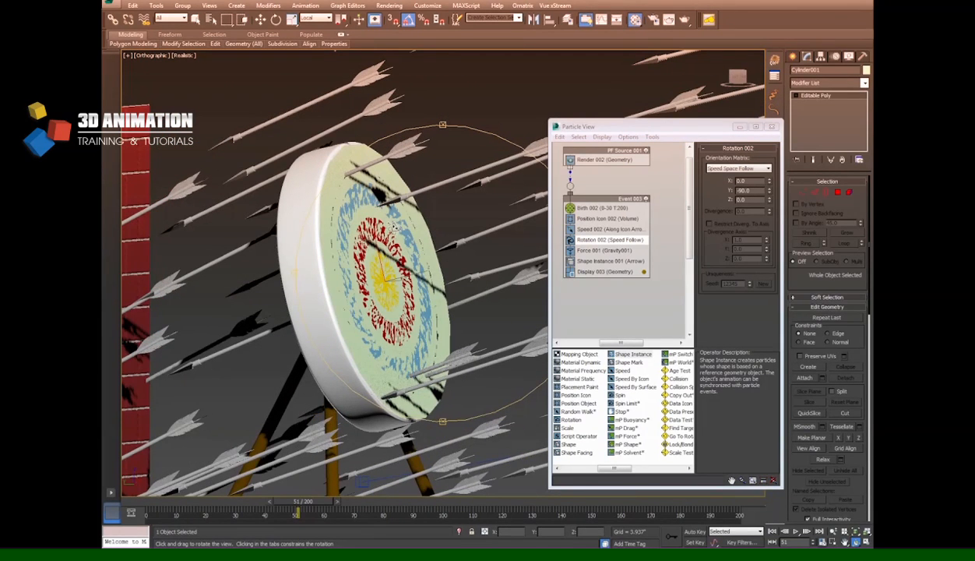
click(260, 20)
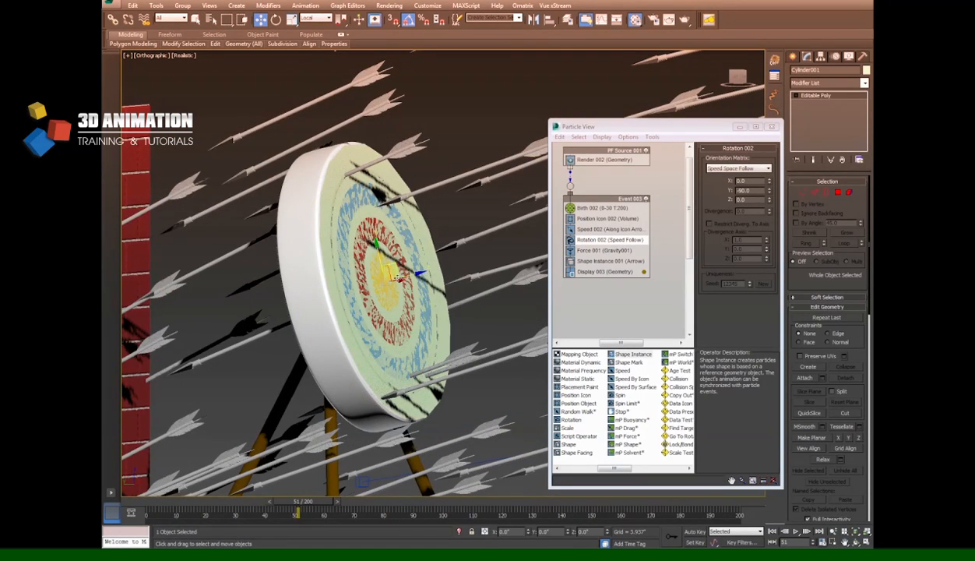
drag(409, 275, 413, 274)
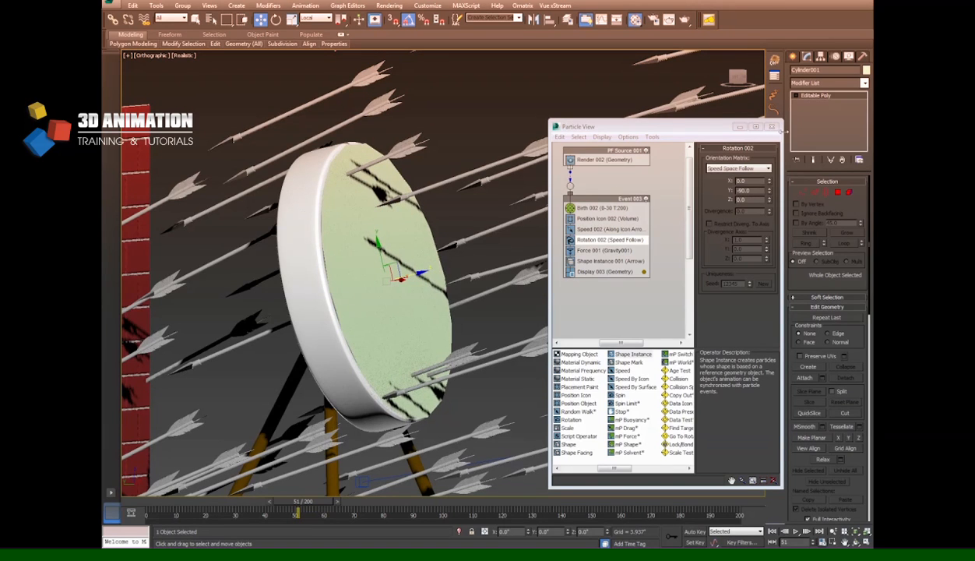
Rename the flat disc in front of the target as TargetDeflector.
click(825, 72)
text(TargetDeflector)
middle_drag(400, 229, 442, 196)
scroll(332, 231, down, 2)
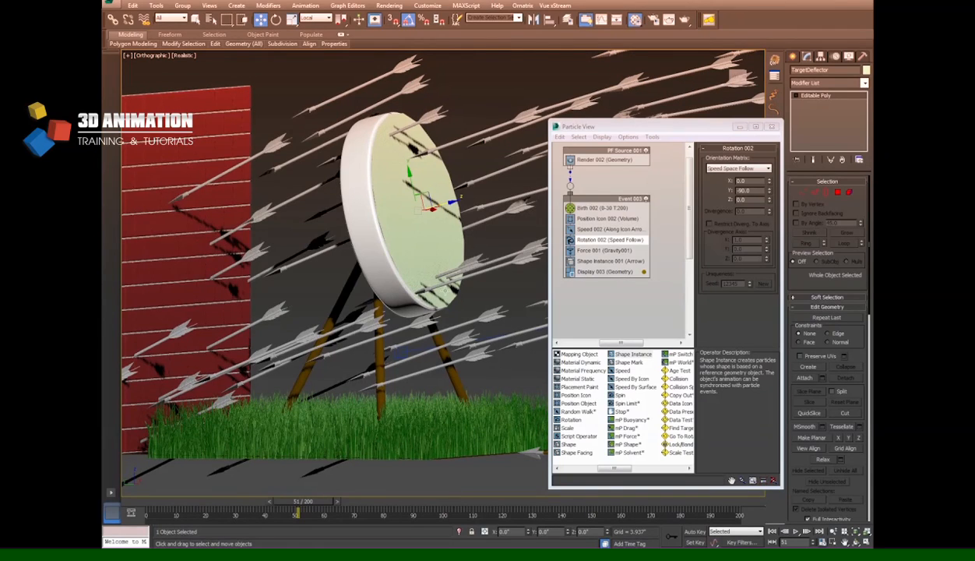
With Particle View moved off the creation options, draw a UOmniFlect deflector in front of the brick wall and grass patch.
click(856, 542)
drag(433, 211, 399, 240)
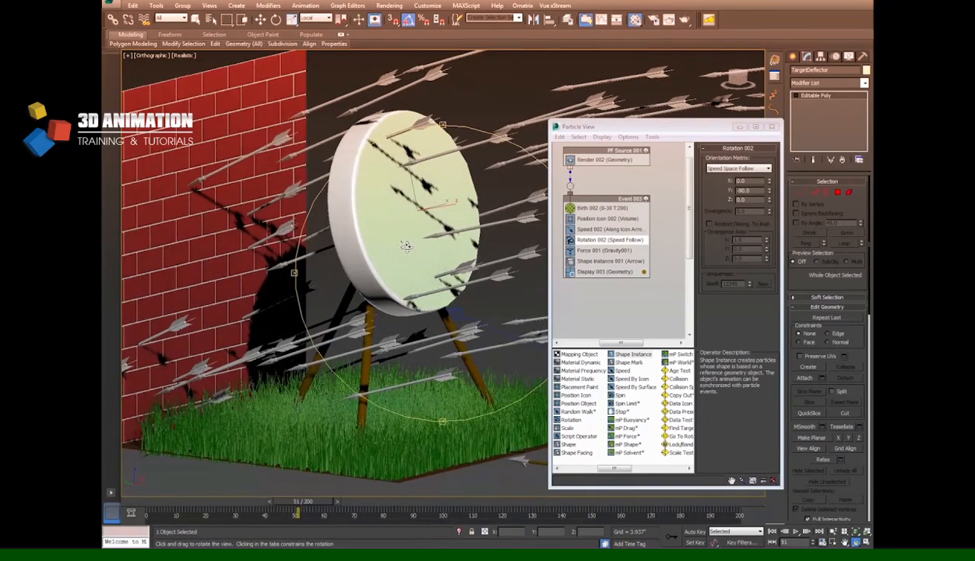
scroll(399, 241, down, 2)
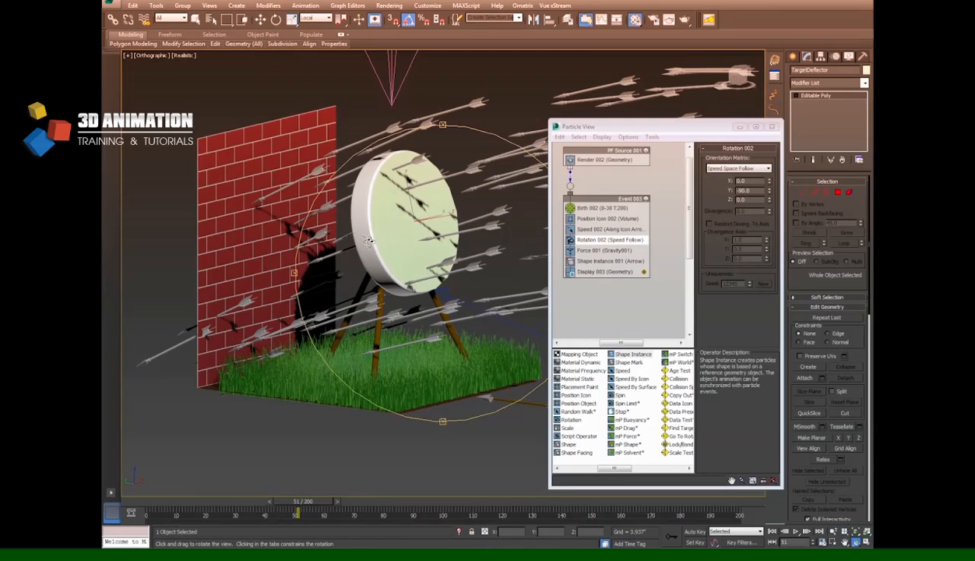
drag(594, 128, 650, 167)
drag(536, 219, 446, 235)
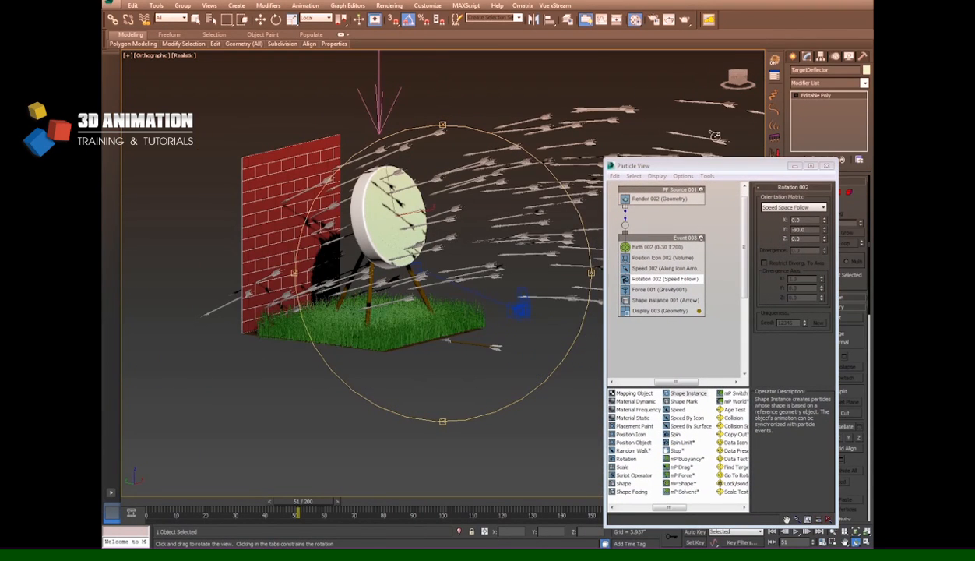
click(792, 56)
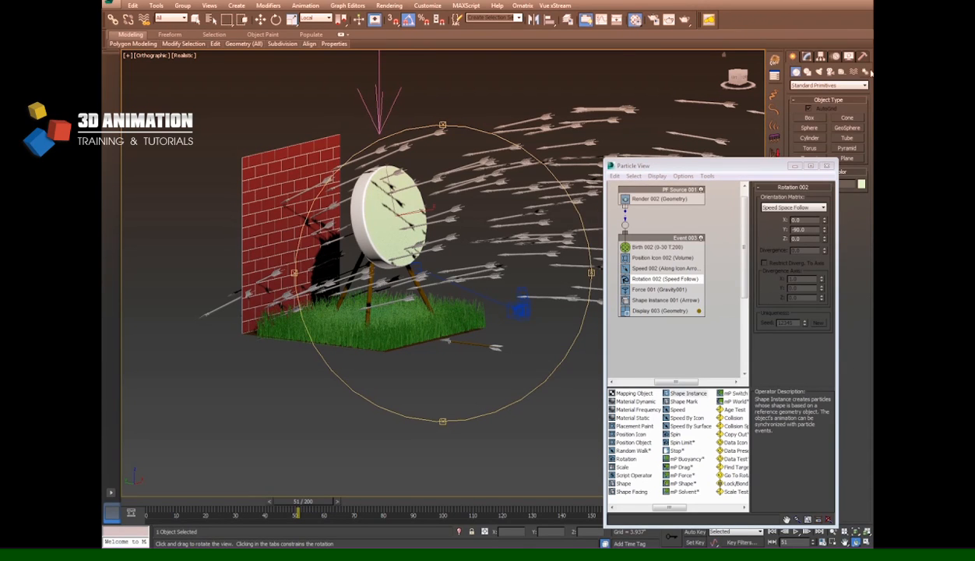
drag(770, 175, 773, 242)
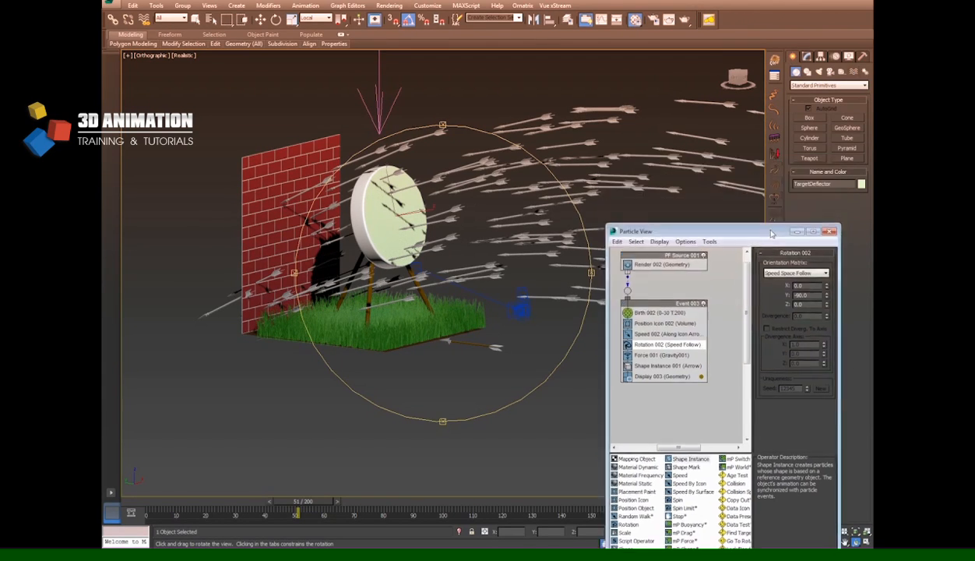
click(854, 71)
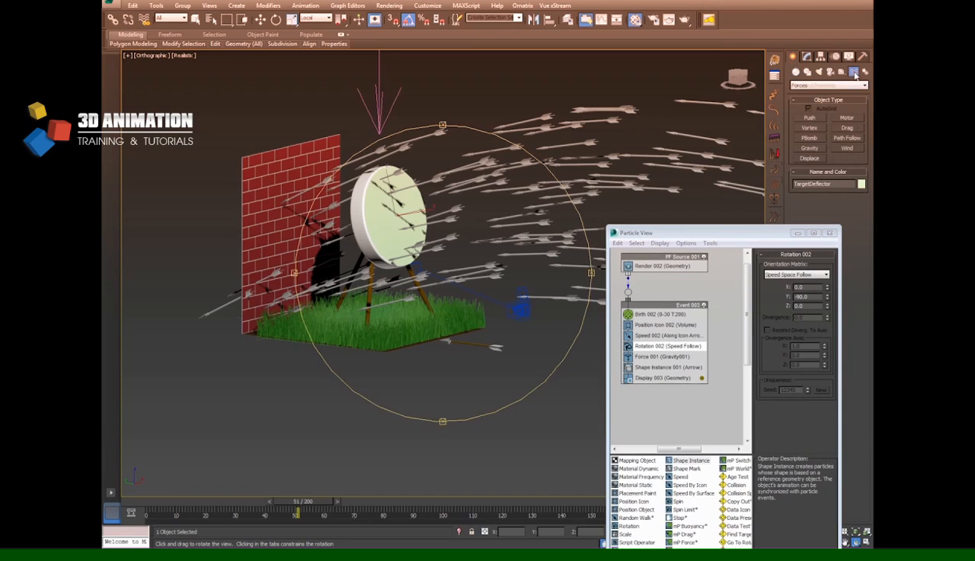
click(812, 85)
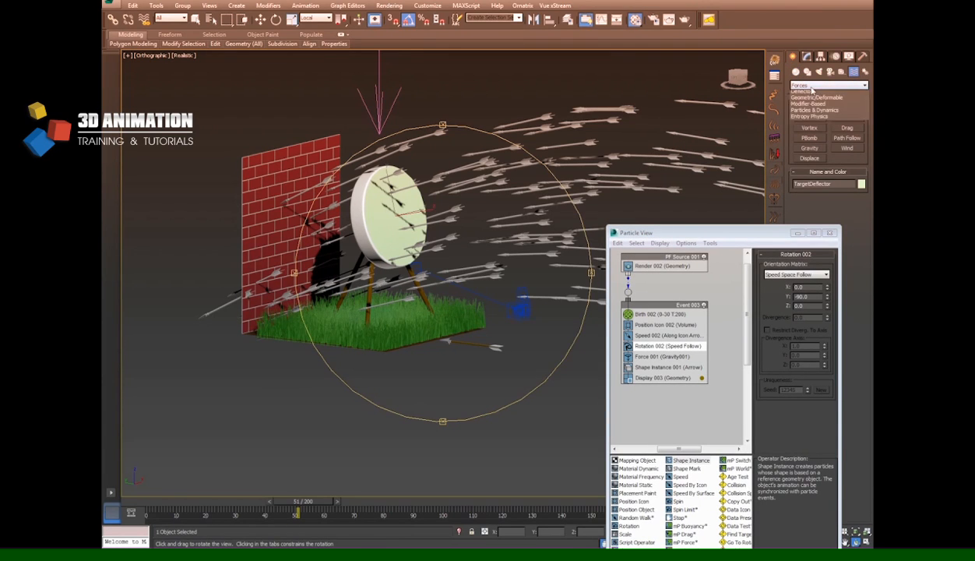
click(812, 96)
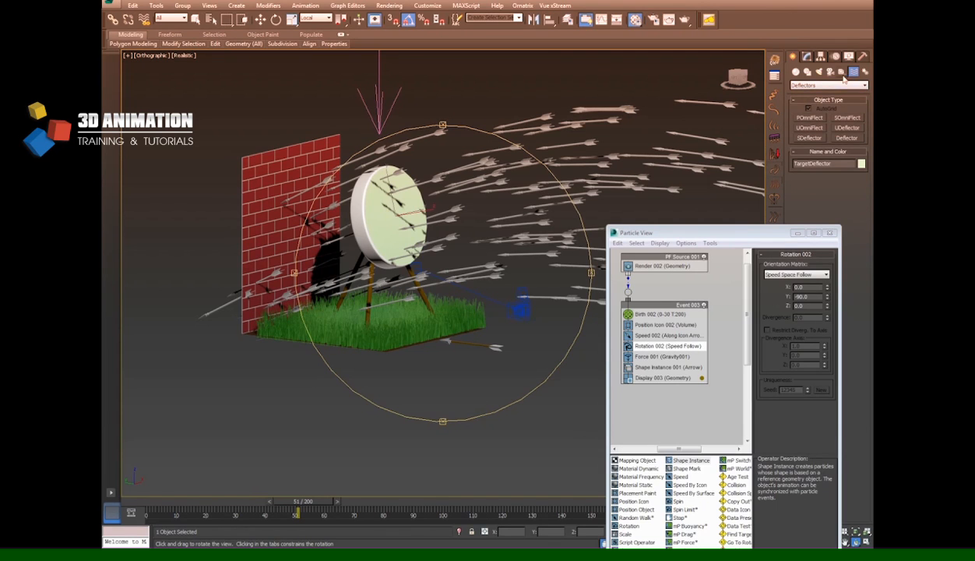
click(809, 128)
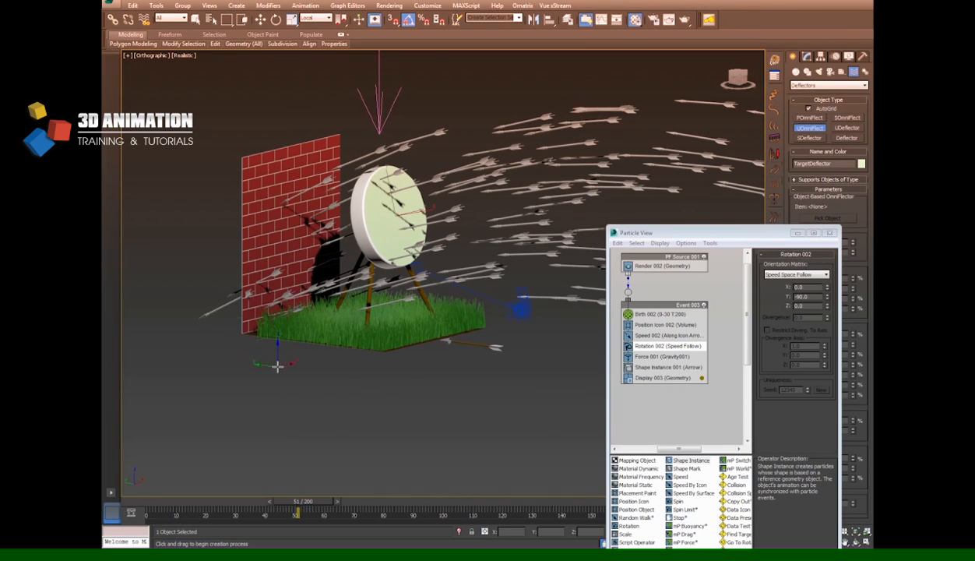
drag(278, 364, 301, 401)
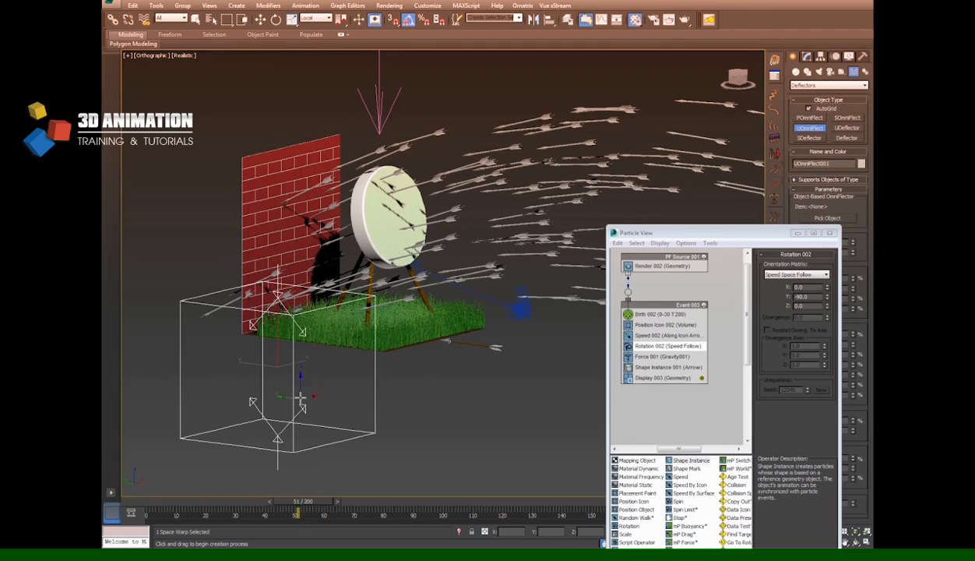
Assign the TargetDeflector disc as the UOmniFlect deflector's collision object.
click(260, 20)
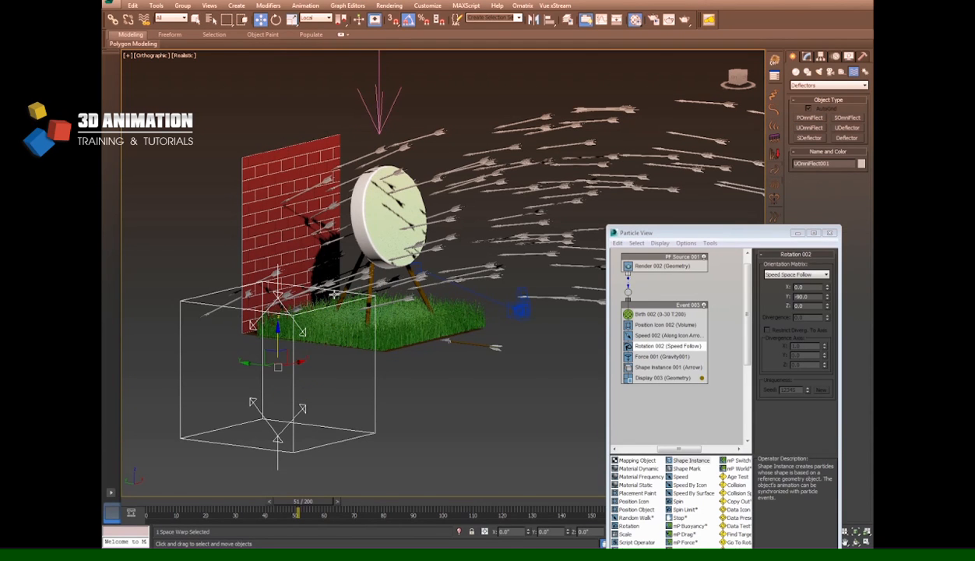
scroll(328, 305, up, 4)
scroll(328, 305, down, 2)
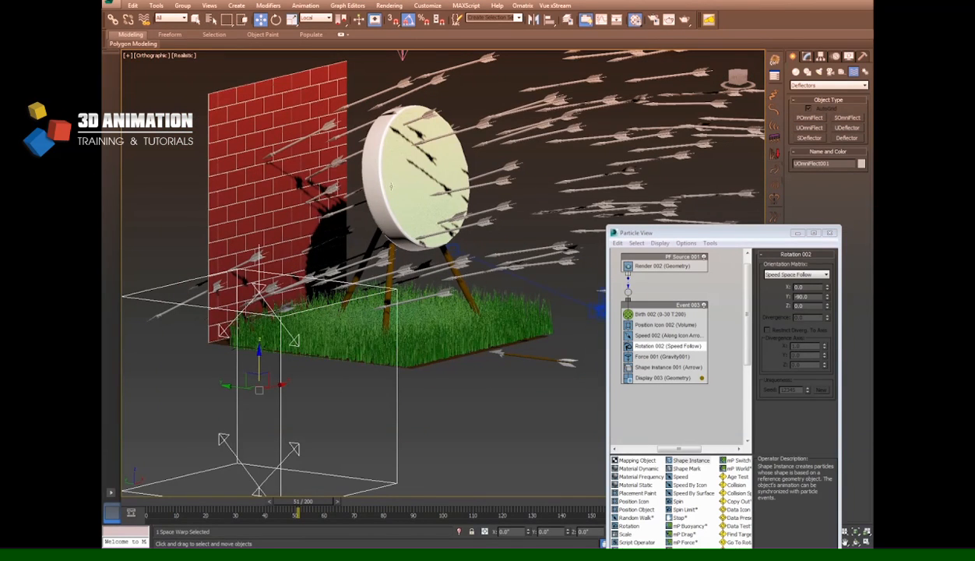
scroll(388, 223, up, 3)
scroll(402, 207, down, 1)
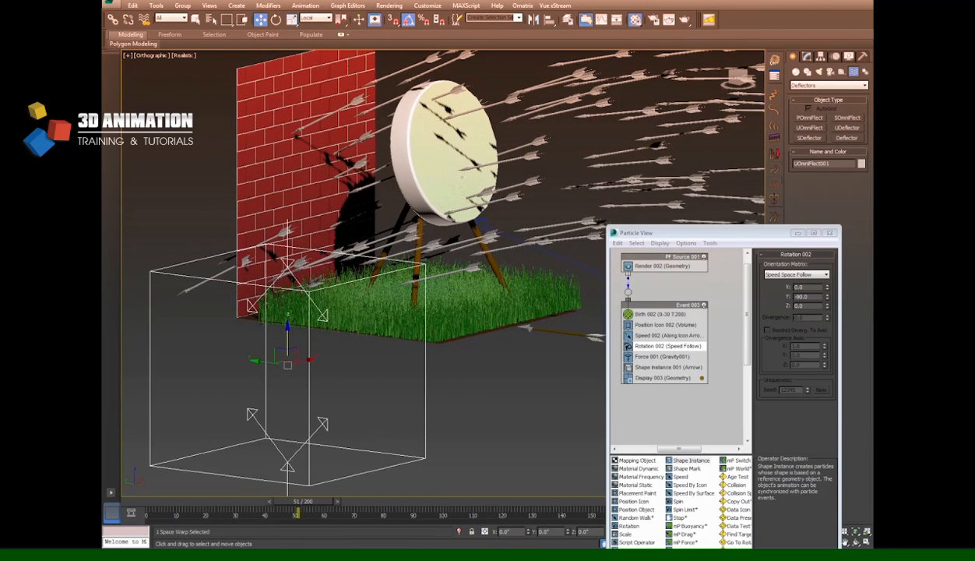
click(807, 57)
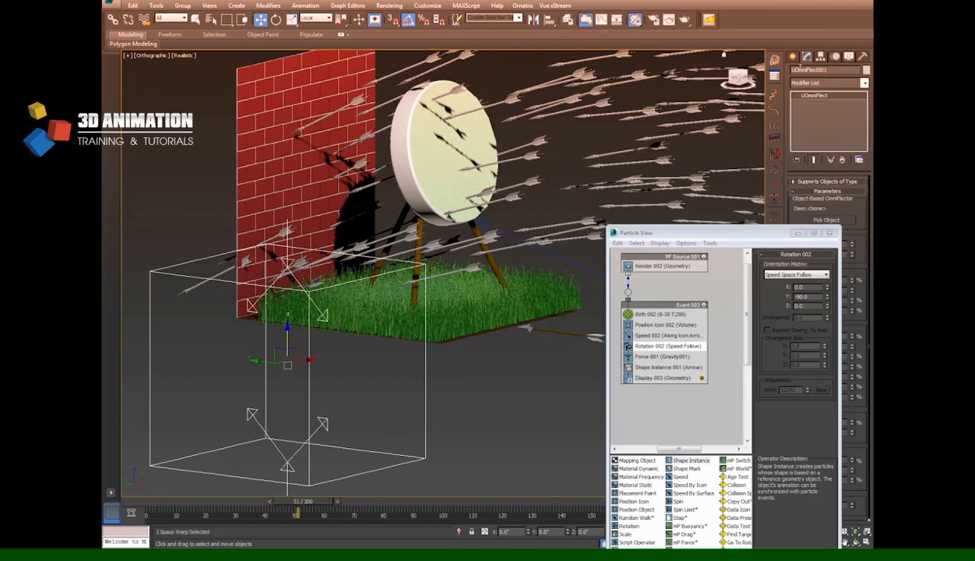
drag(772, 236, 692, 470)
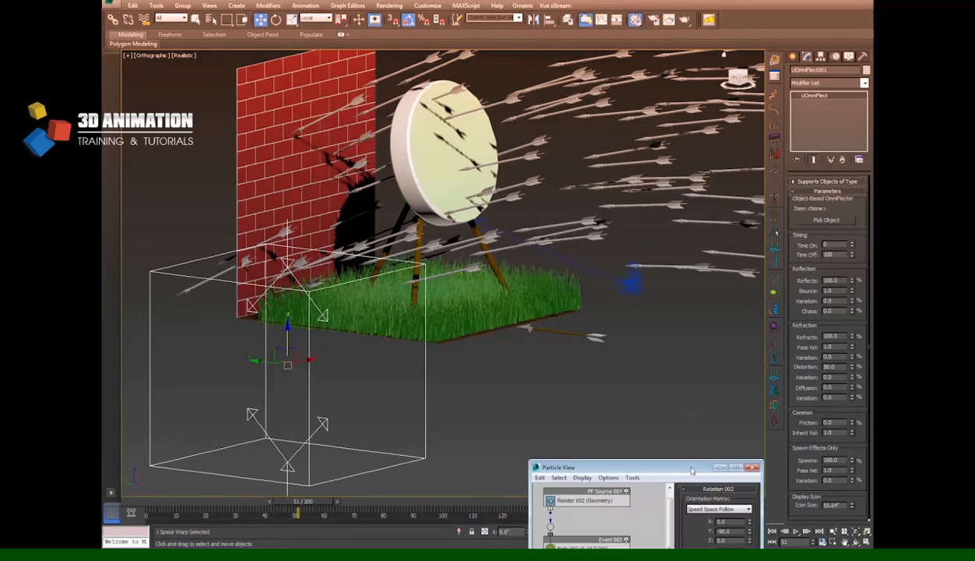
click(824, 220)
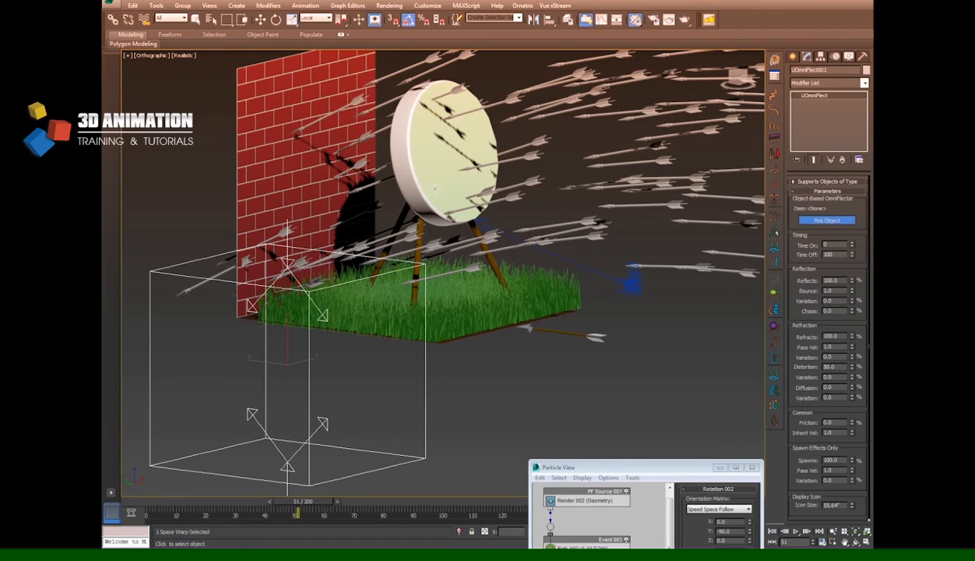
click(466, 178)
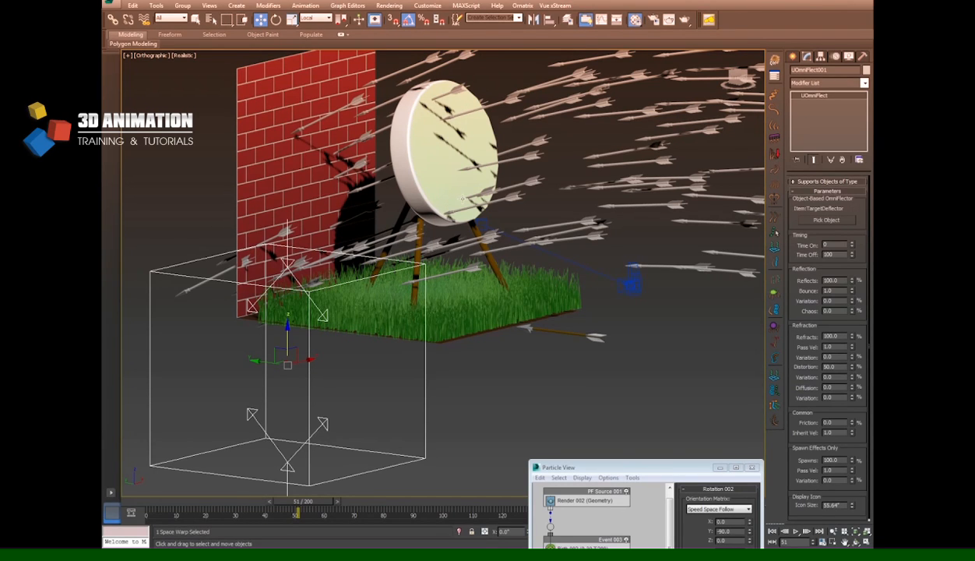
Set the UOmniFlect deflector's Time Off to 200.
drag(602, 473, 565, 445)
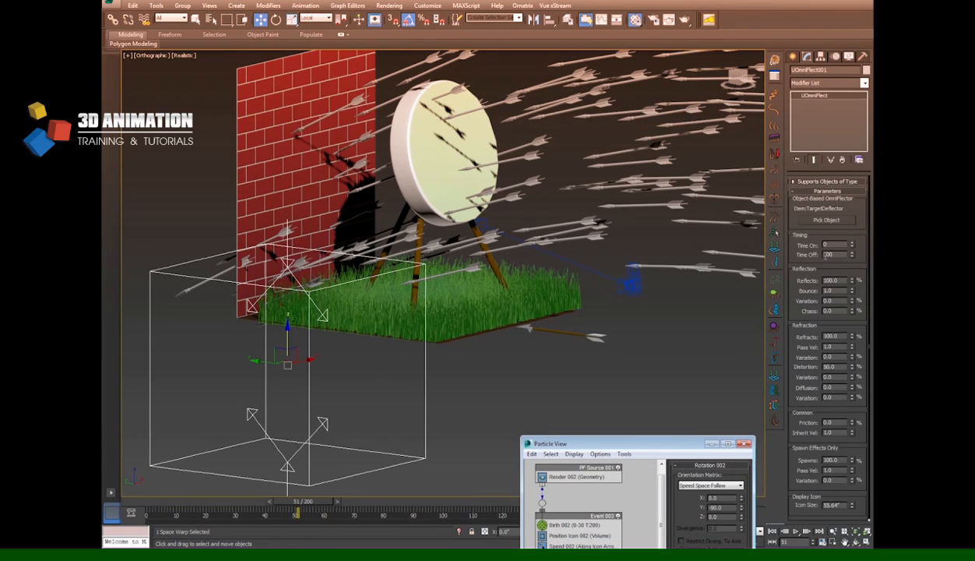
double_click(835, 255)
text(20)
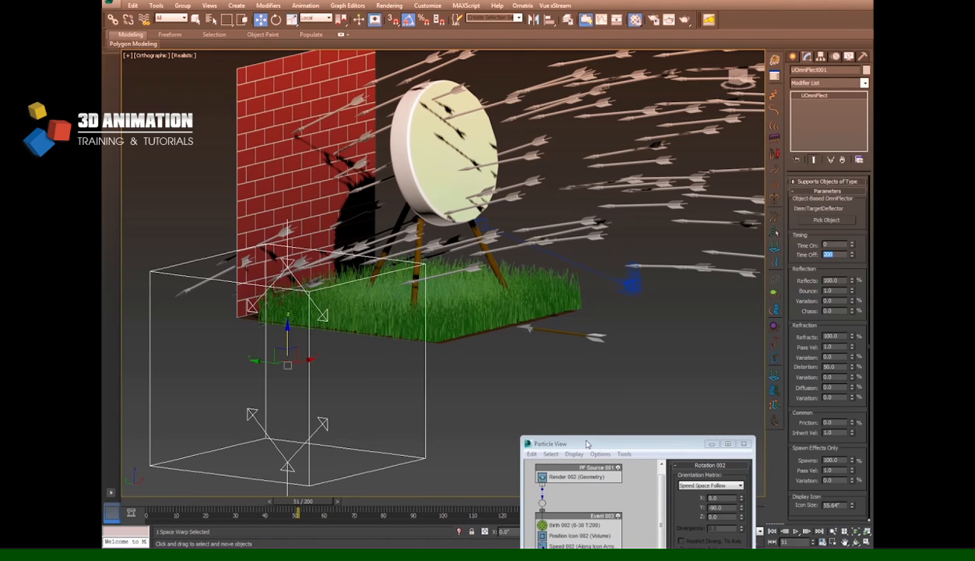
Bring Particle View back into full view and insert a Collision test between Shape Instance 001 and Display 003 in Event 003.
drag(582, 450, 658, 85)
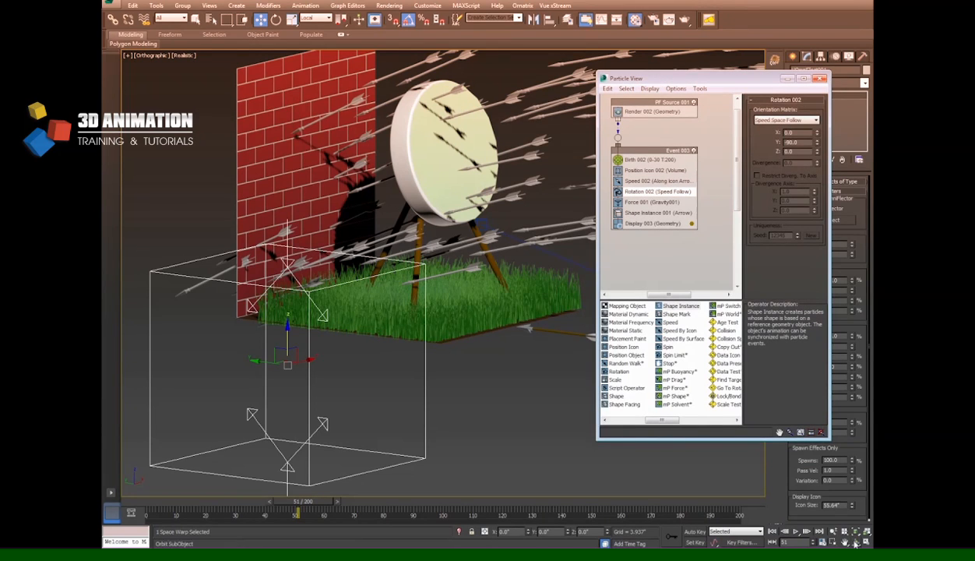
middle_drag(639, 245, 666, 247)
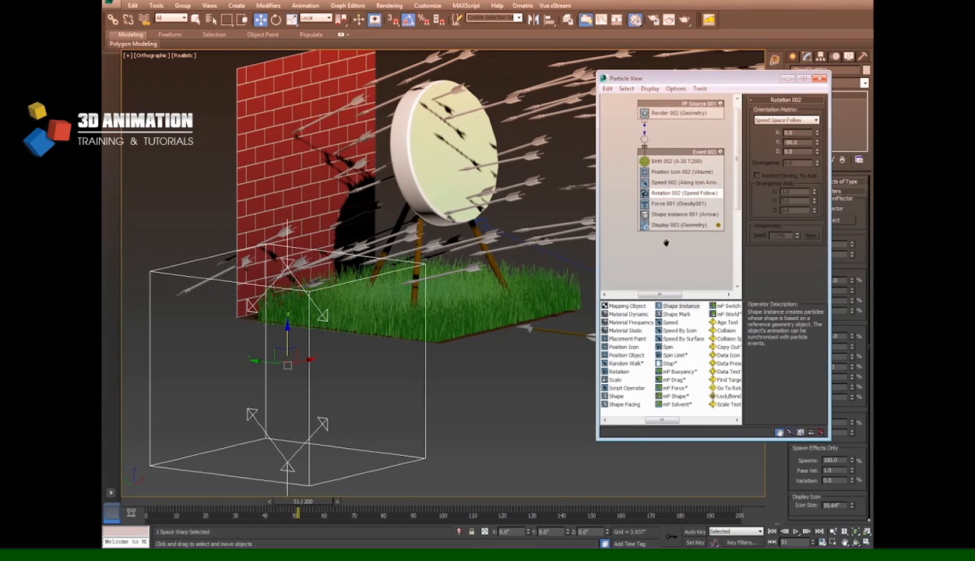
mouse_move(725, 331)
mouse_down()
mouse_move(679, 308)
mouse_move(681, 238)
mouse_move(674, 218)
mouse_move(670, 226)
mouse_up()
click(670, 225)
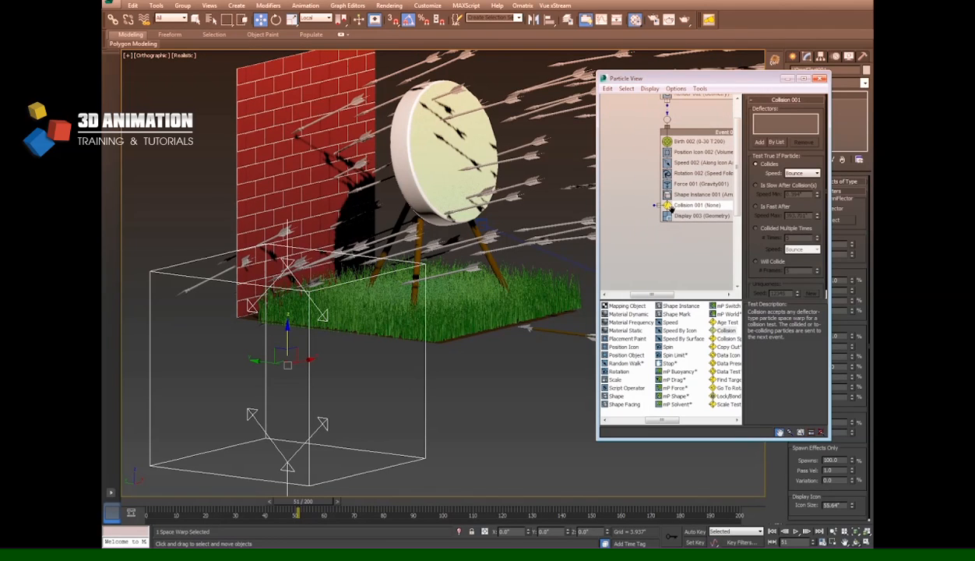
Make the Collision test stop particles that collide with UOmniFlect001, and scrub the animation to frame 43.
click(813, 176)
click(800, 196)
click(759, 142)
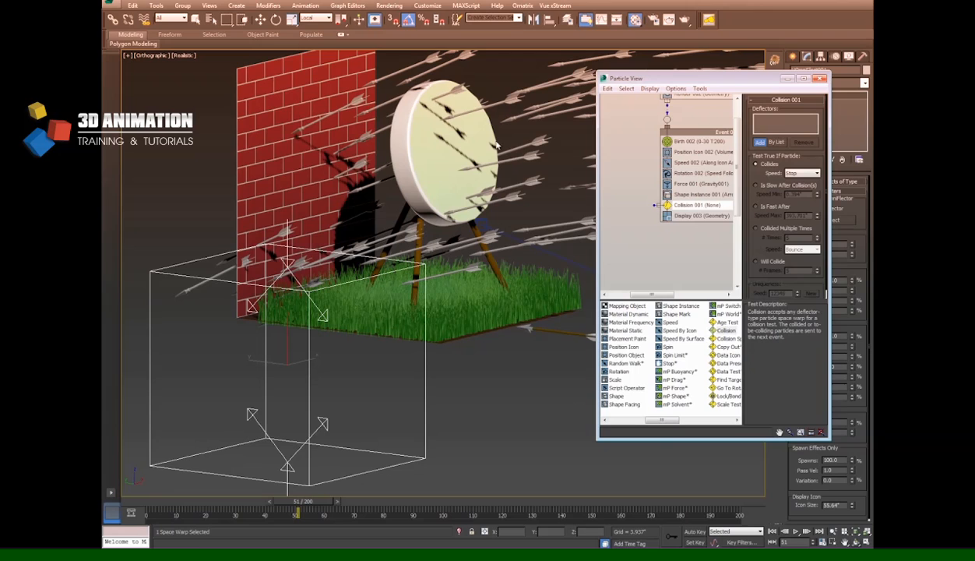
click(310, 421)
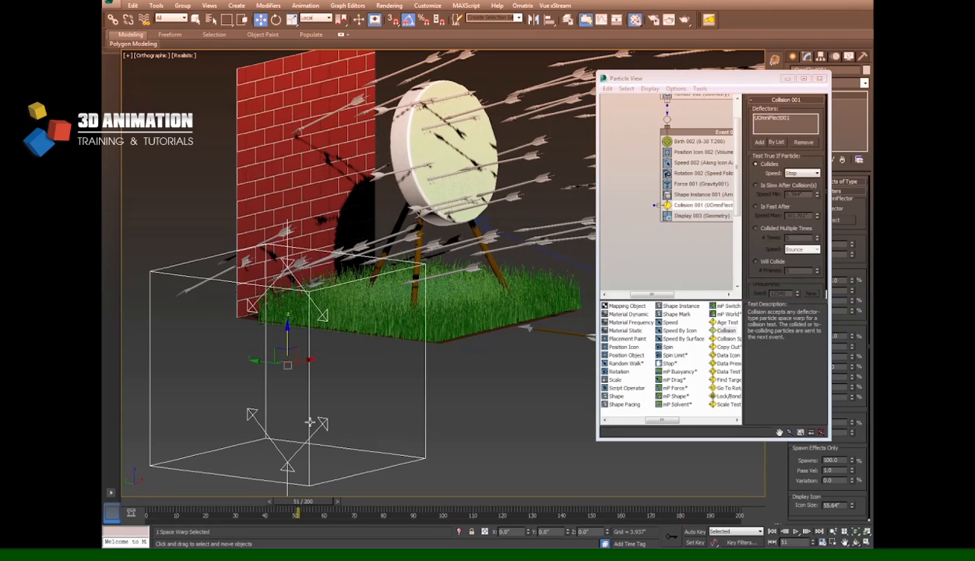
drag(157, 503, 341, 489)
drag(366, 484, 283, 468)
key(w)
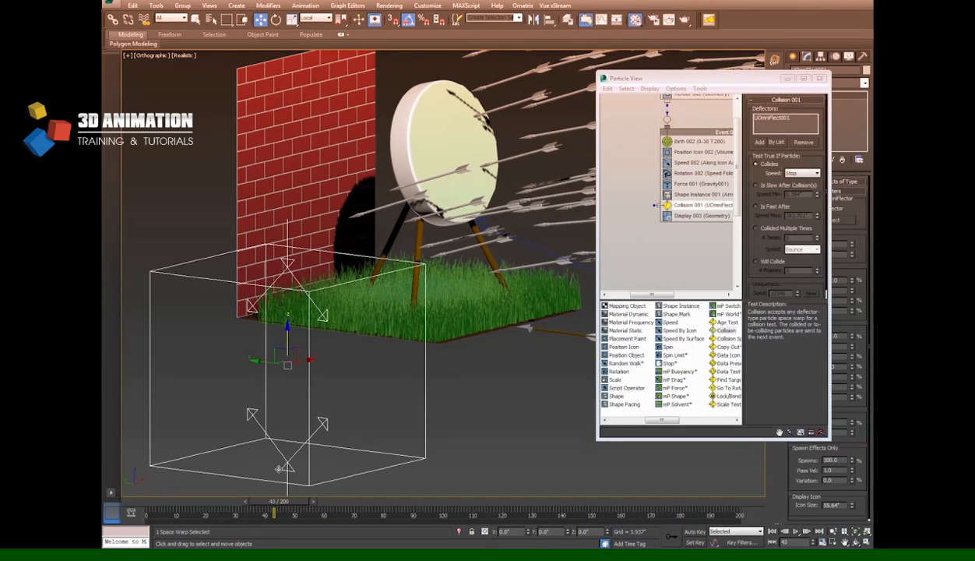
Create a new event from a Shape Instance operator and wire the Collision test's output to it.
middle_drag(632, 252, 658, 232)
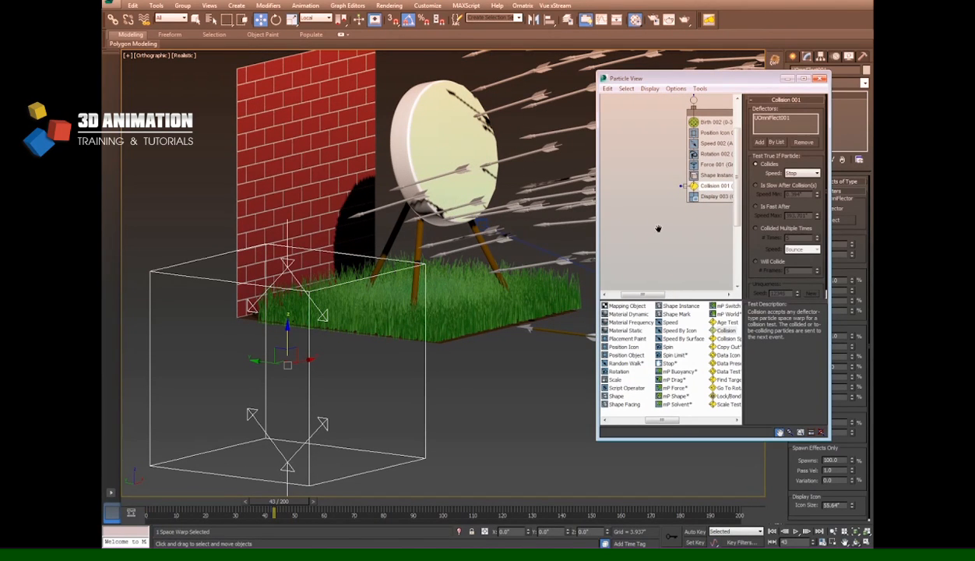
click(646, 420)
drag(645, 419, 659, 420)
drag(680, 305, 633, 221)
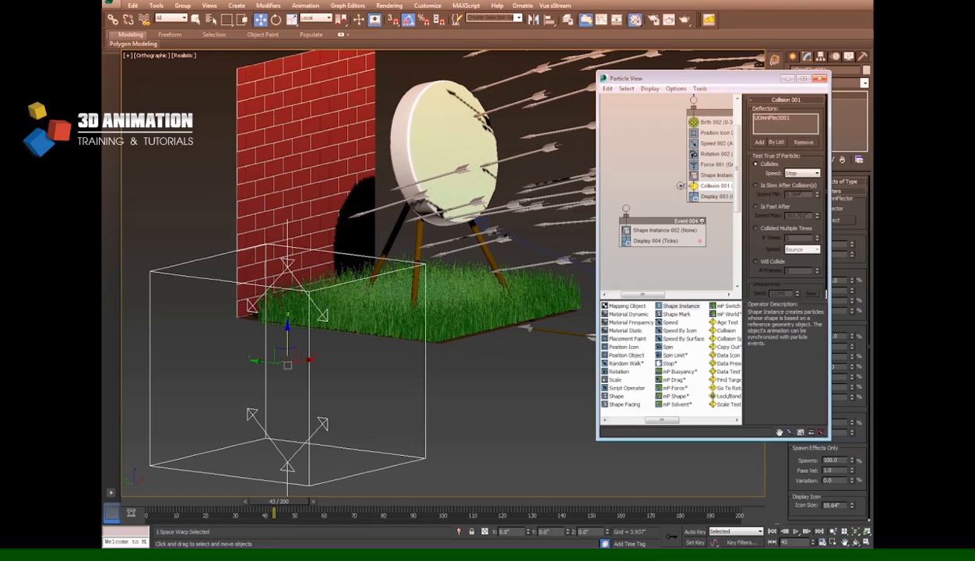
drag(654, 186, 626, 209)
Use the Arrow as Shape Instance 002's particle geometry and enable Animated Shape.
click(649, 231)
click(782, 119)
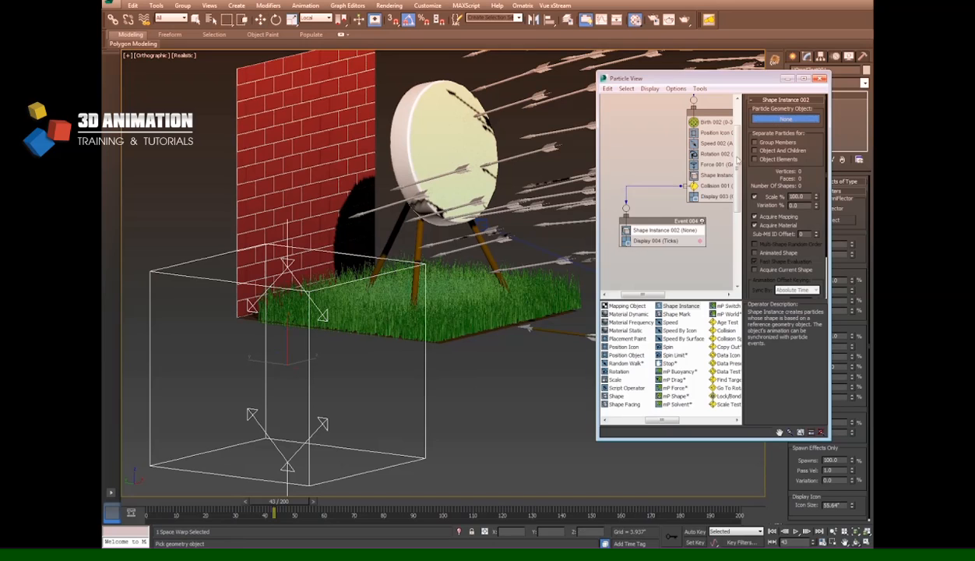
click(563, 332)
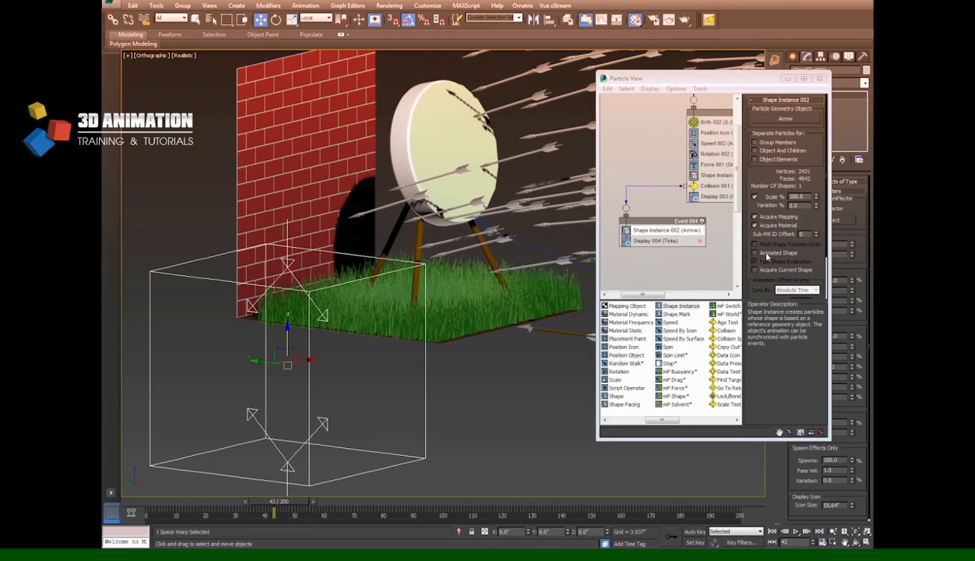
click(764, 254)
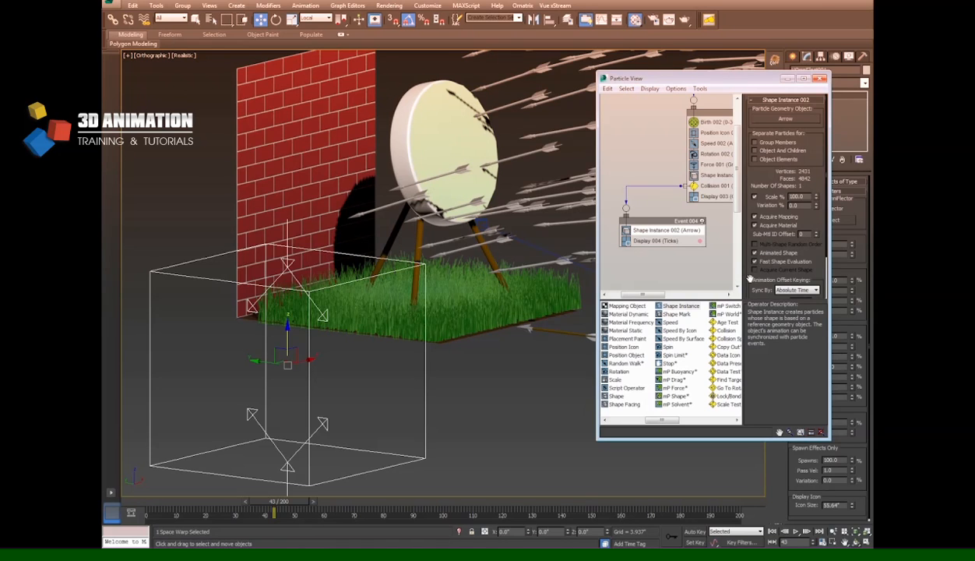
drag(747, 273, 742, 215)
Sync Shape Instance 002's animation by Event Duration and scrub to frame 48 with the target in close view.
alt+middle_drag(507, 358, 427, 393)
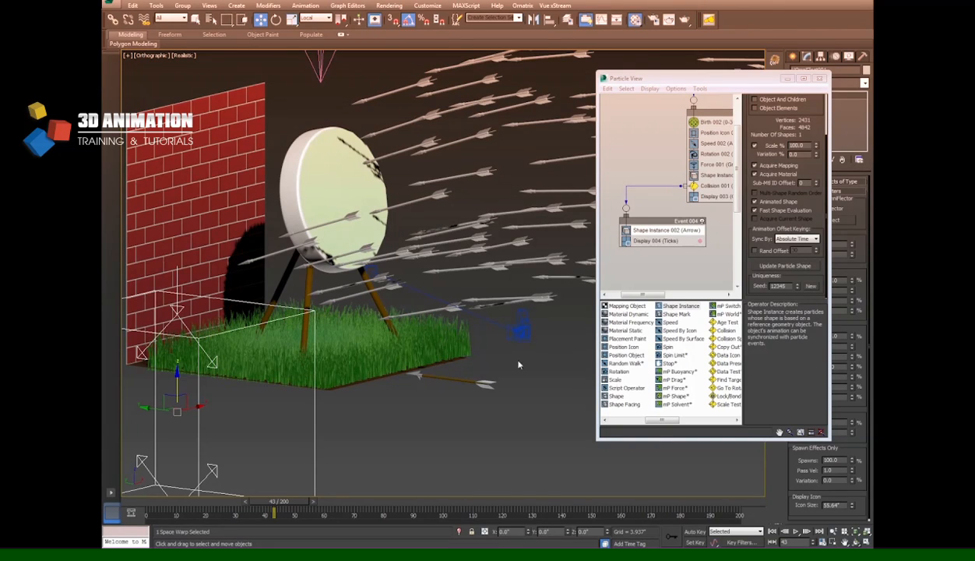
middle_drag(506, 367, 435, 378)
scroll(435, 379, down, 5)
middle_drag(544, 368, 467, 303)
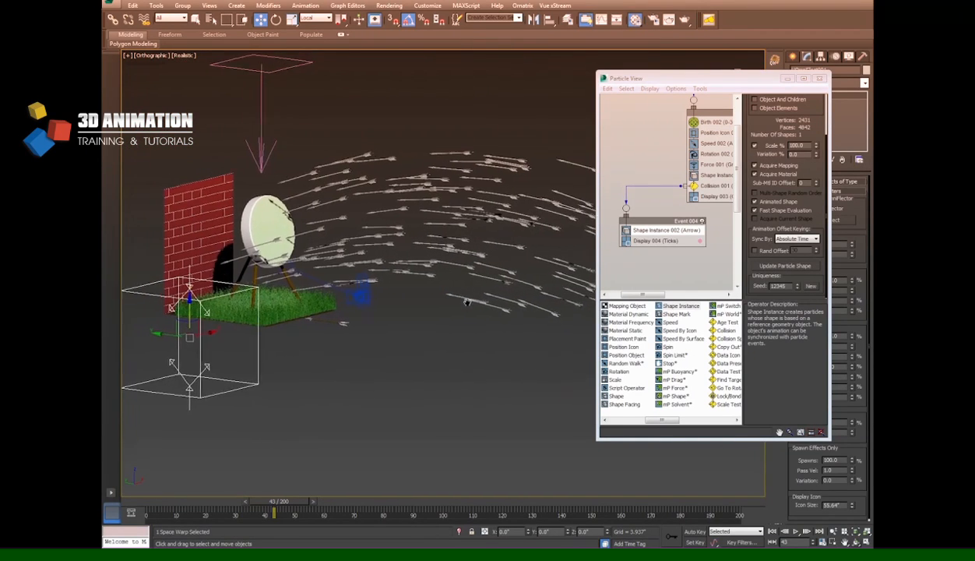
scroll(289, 220, up, 5)
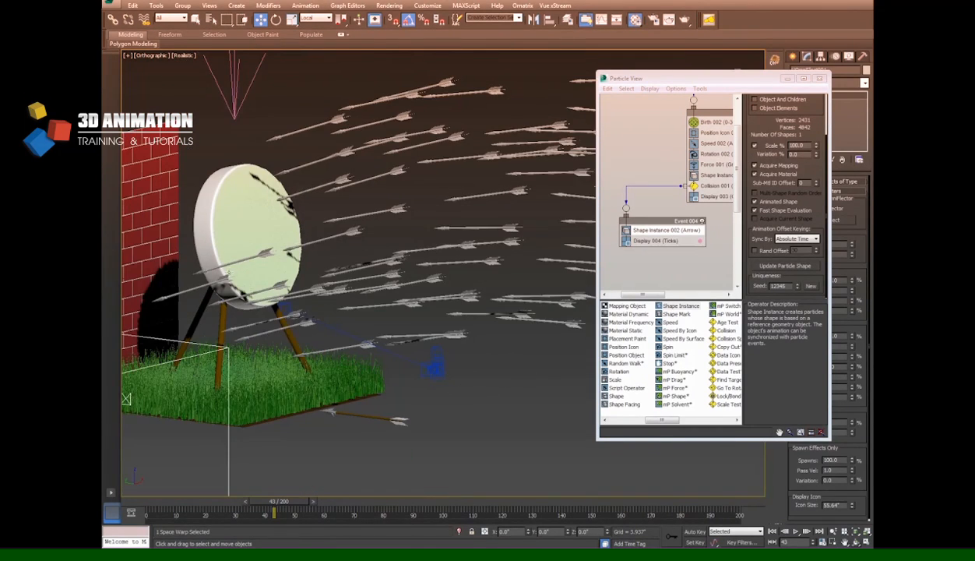
scroll(238, 271, up, 3)
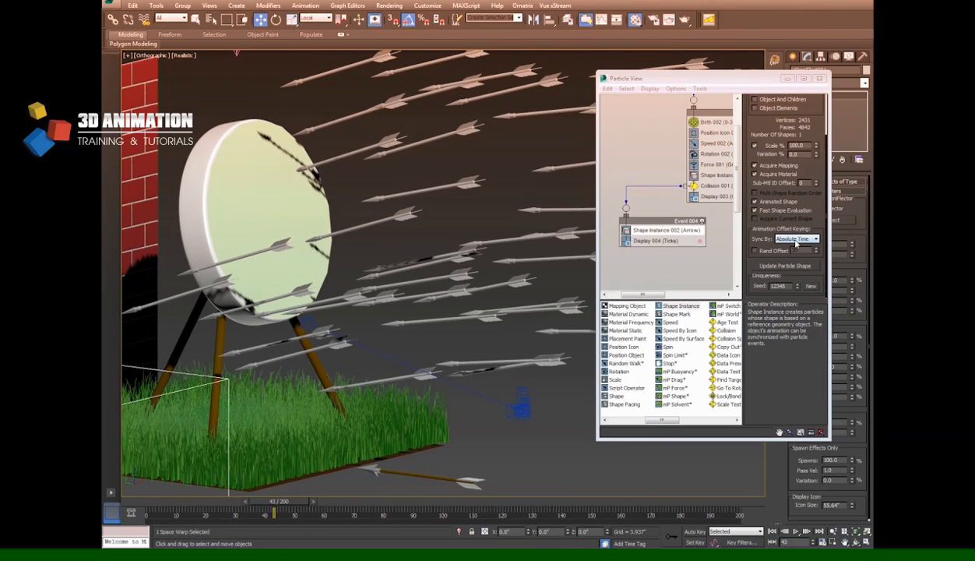
click(791, 243)
click(793, 261)
drag(143, 503, 288, 489)
key(w)
scroll(289, 259, up, 3)
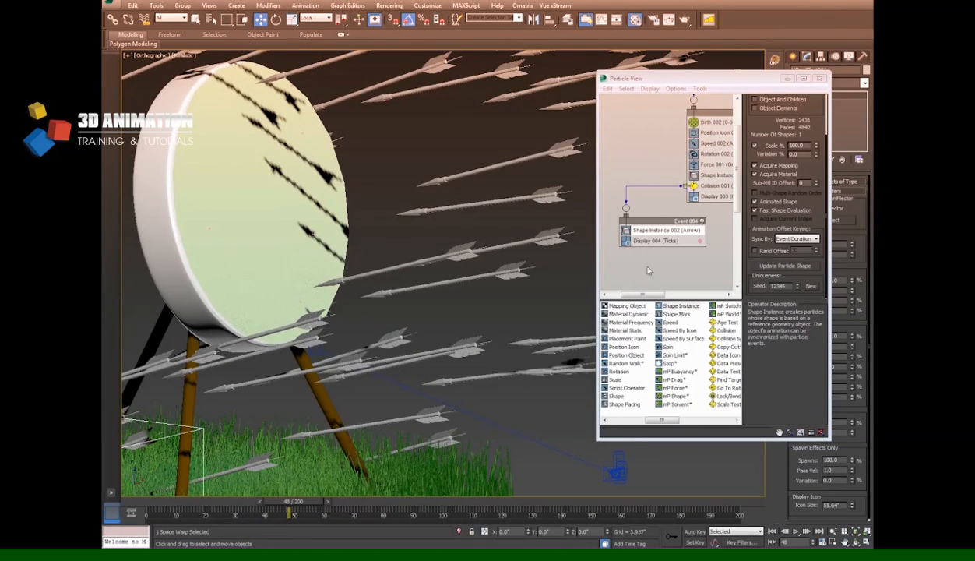
Show the stopped arrows as Geometry in Display 004 and scrub to frame 70.
click(652, 243)
click(795, 116)
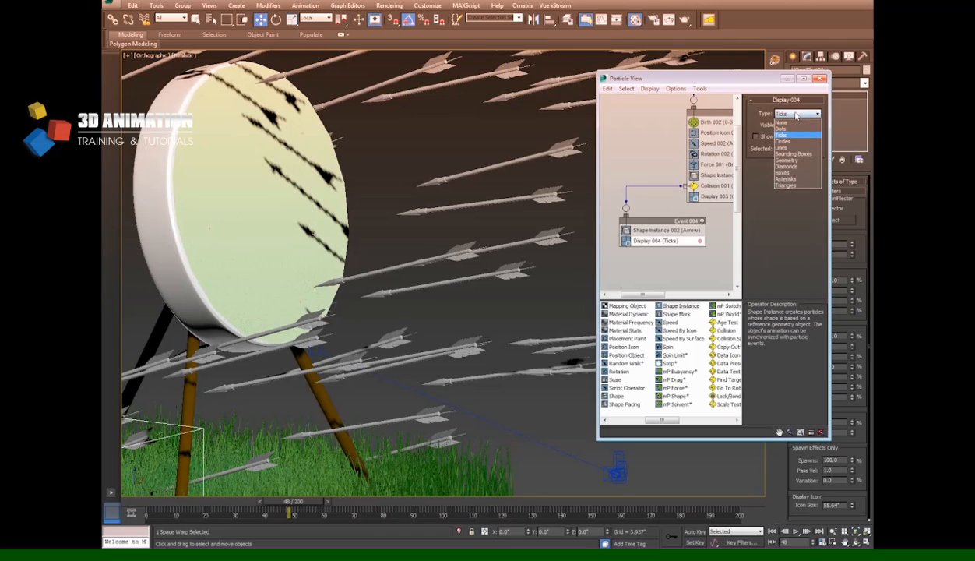
click(783, 161)
alt+middle_drag(380, 297, 353, 343)
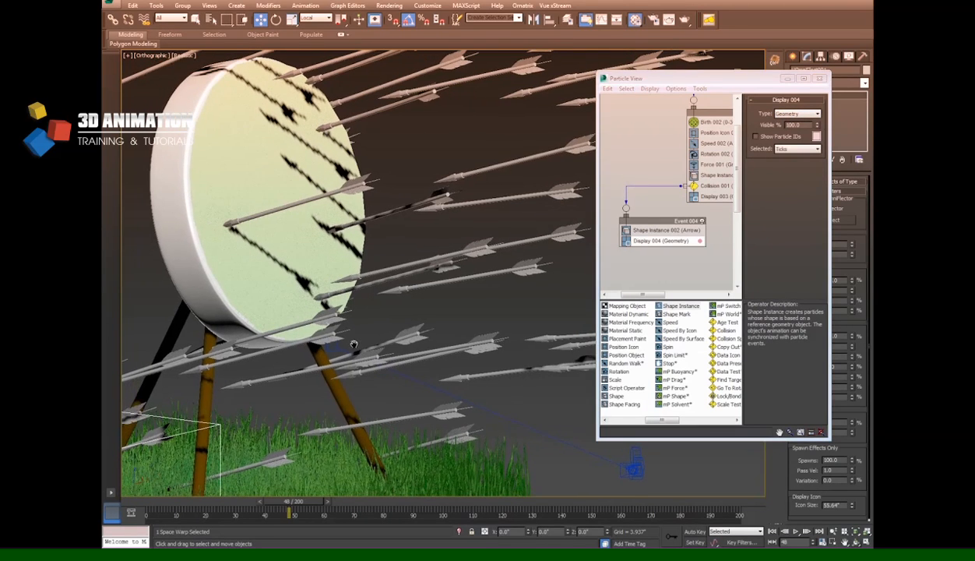
drag(145, 502, 354, 497)
In TargetDeflector's object properties, turn off Renderable and enable Display as Box.
click(230, 282)
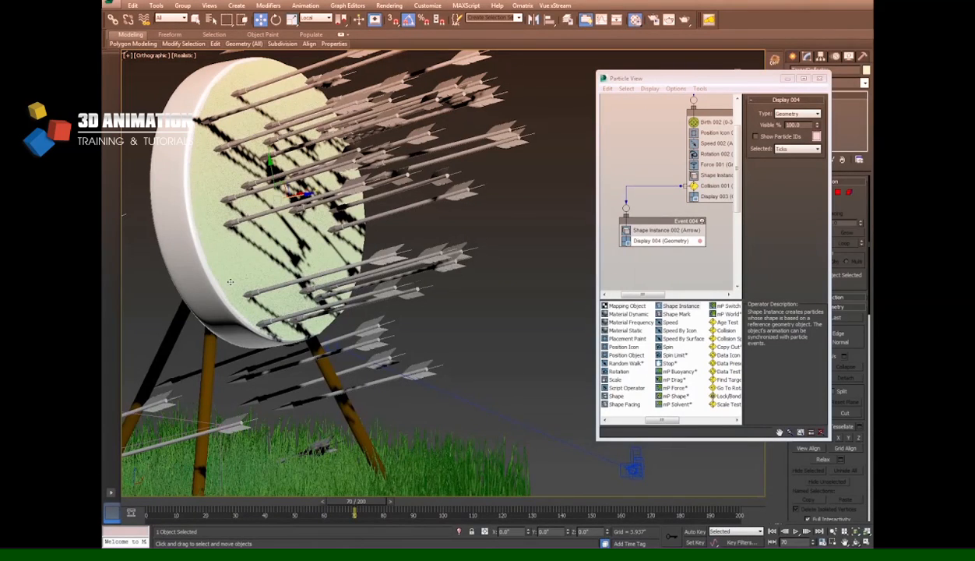
alt+middle_drag(234, 277, 288, 277)
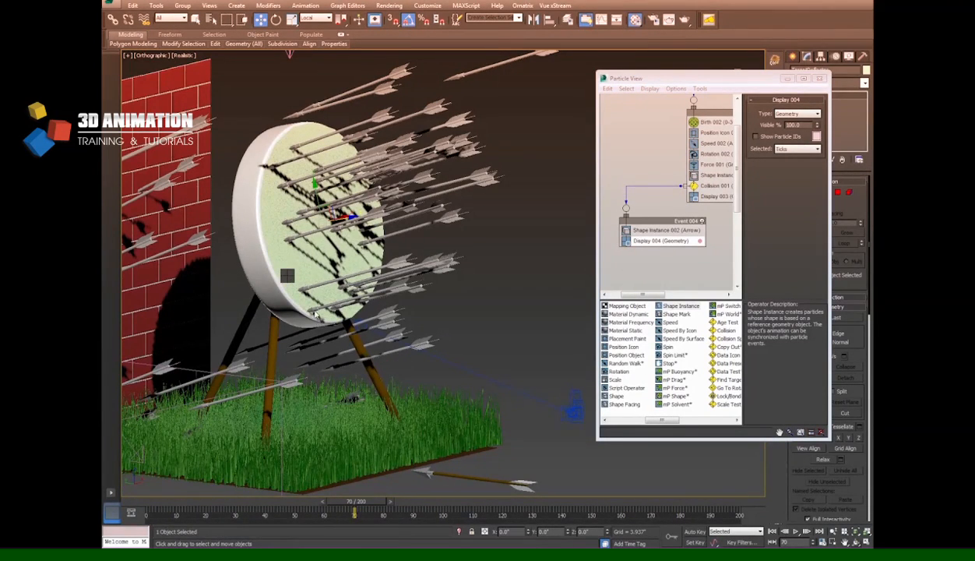
click(322, 341)
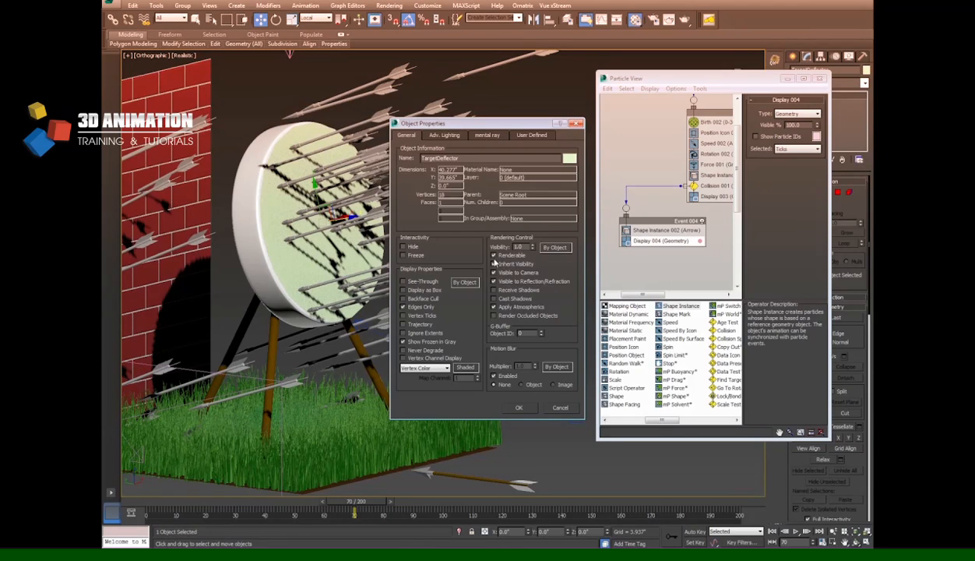
click(495, 256)
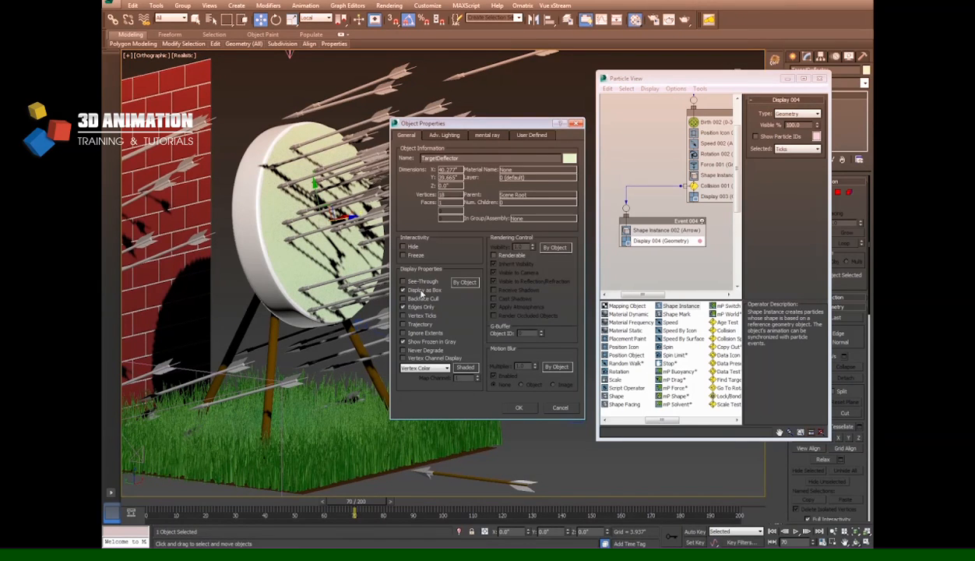
click(518, 407)
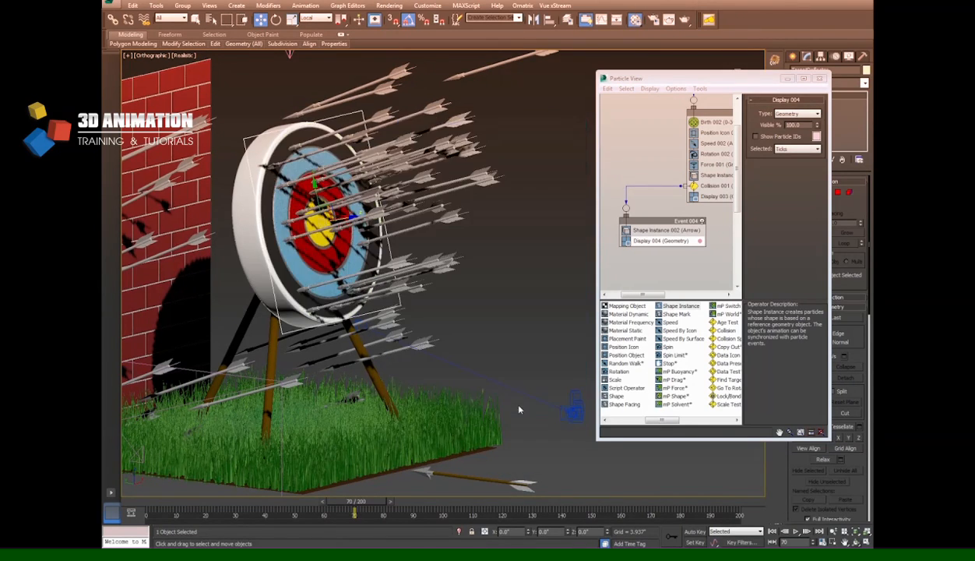
click(519, 317)
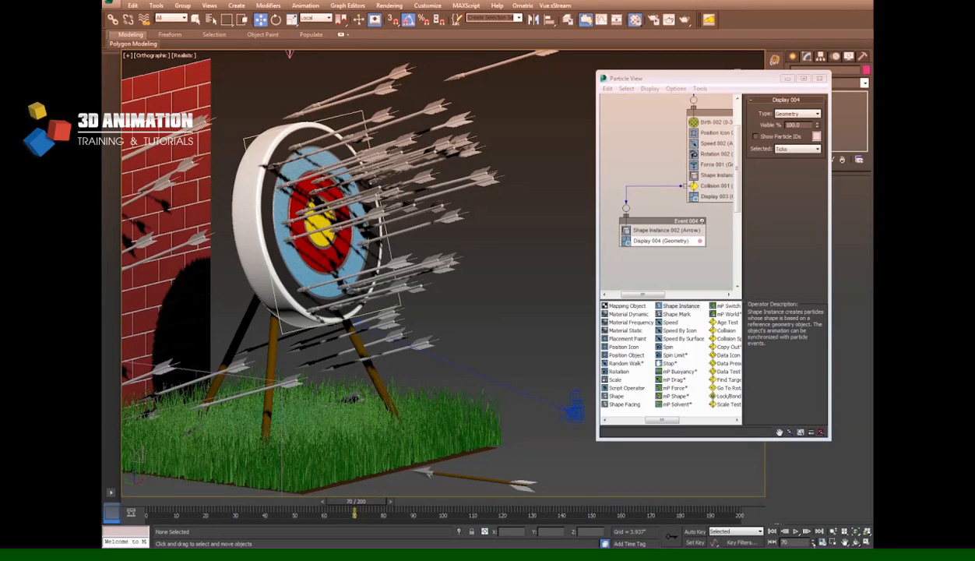
Scrub to frame 65 and switch the viewport to Perspective to inspect the arrows around the target and brick wall.
drag(165, 498, 331, 480)
middle_drag(294, 303, 374, 284)
scroll(374, 283, down, 3)
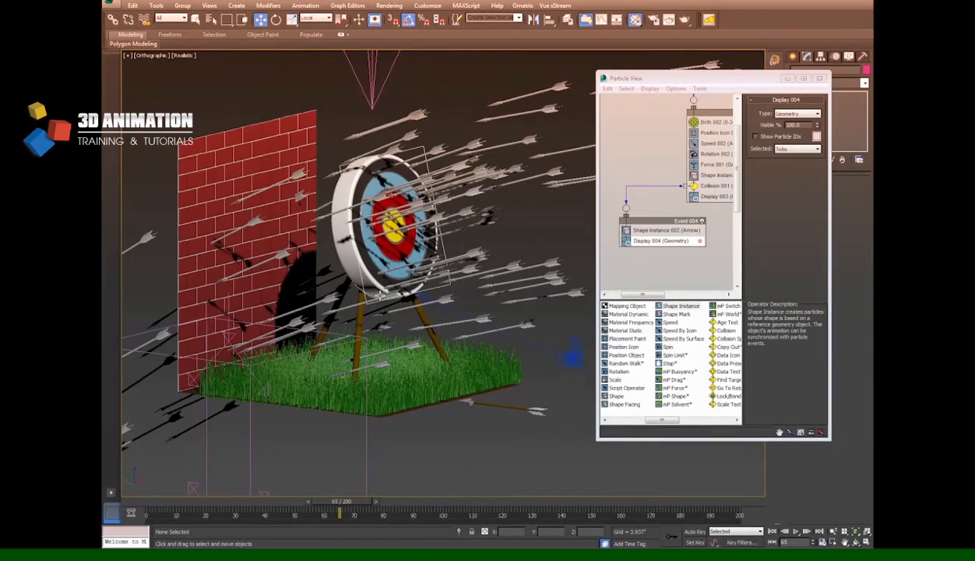
key(p)
middle_drag(301, 266, 354, 251)
scroll(353, 269, down, 3)
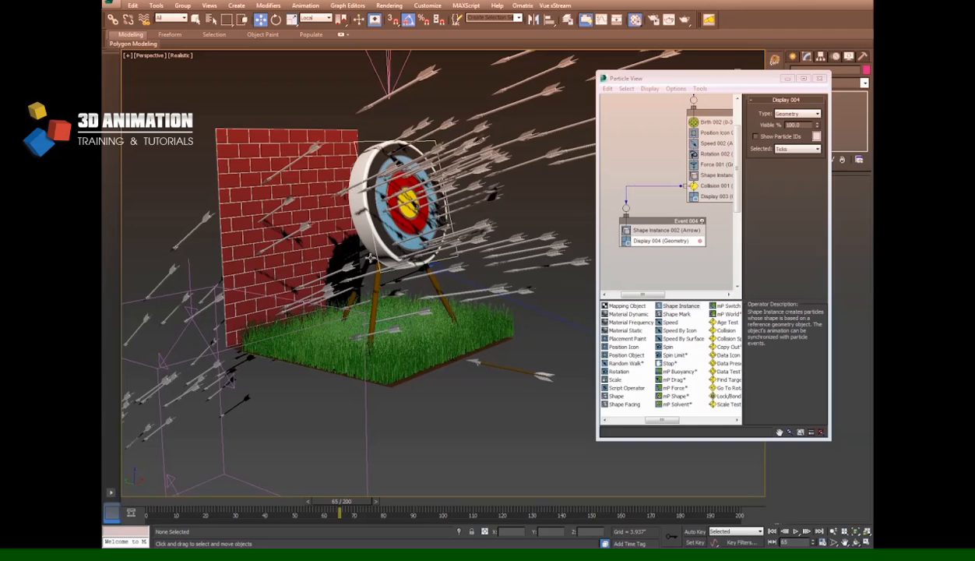
Move Event 004 aside and add a second Collision test to Event 003 directly below Collision 001.
scroll(387, 265, up, 3)
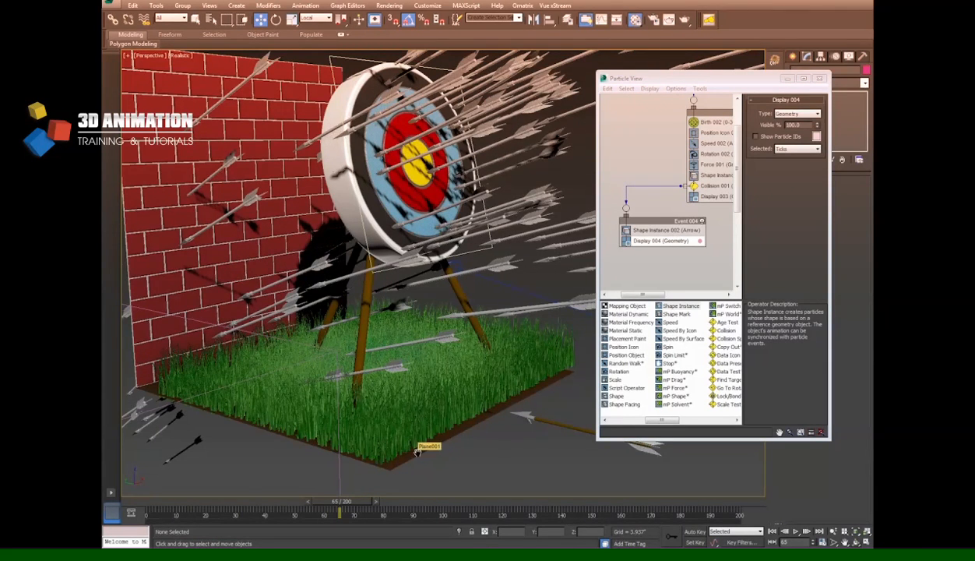
scroll(418, 450, down, 5)
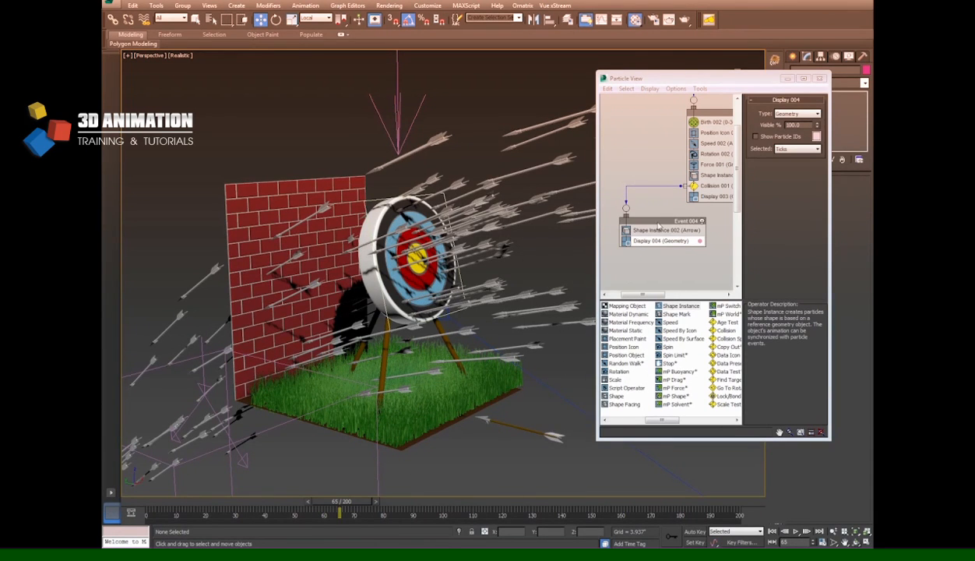
drag(657, 225, 563, 248)
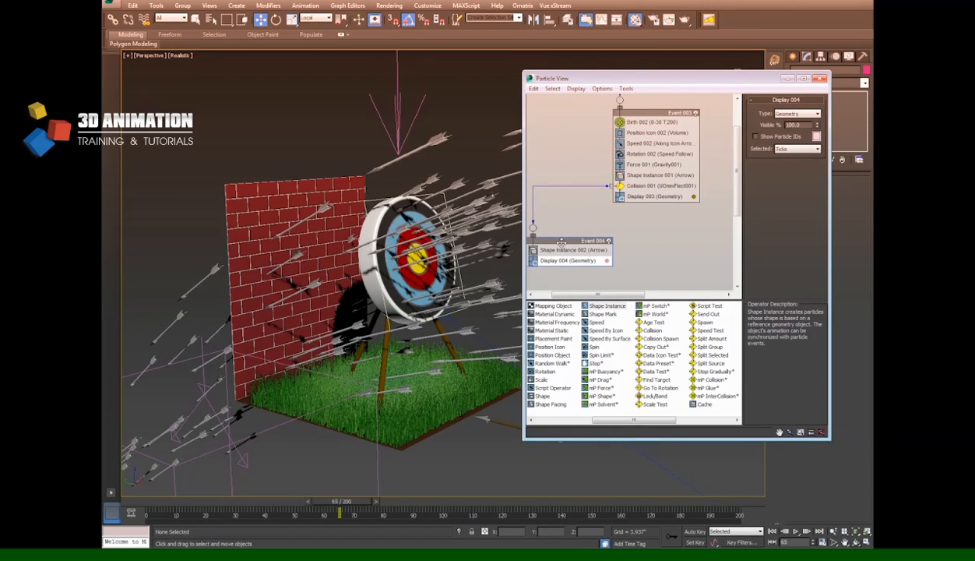
drag(653, 333, 653, 195)
click(649, 197)
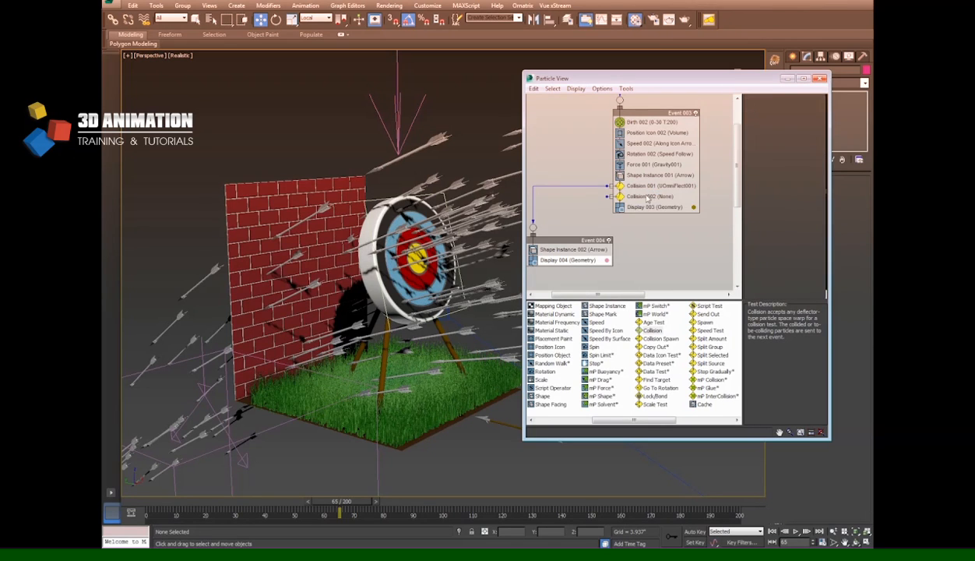
drag(552, 240, 537, 240)
Select the ground plane under the grass and move the Particle View window clear of the target and ground.
alt+middle_drag(467, 295, 452, 253)
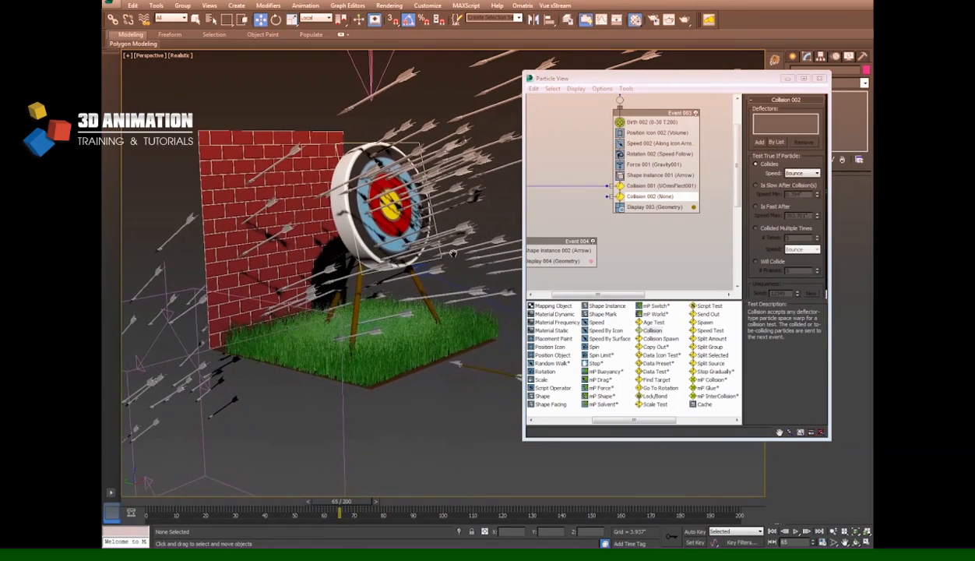
click(399, 376)
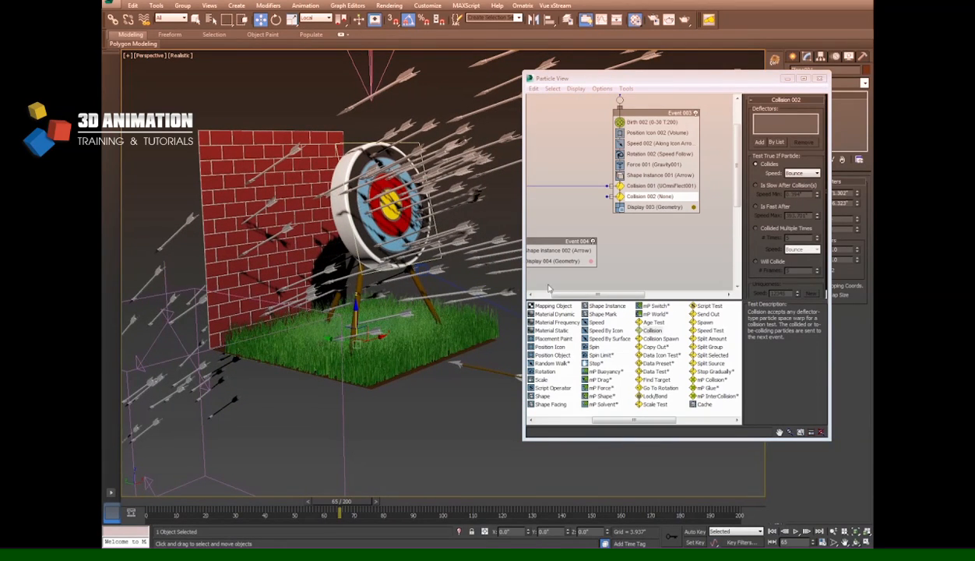
scroll(441, 317, down, 4)
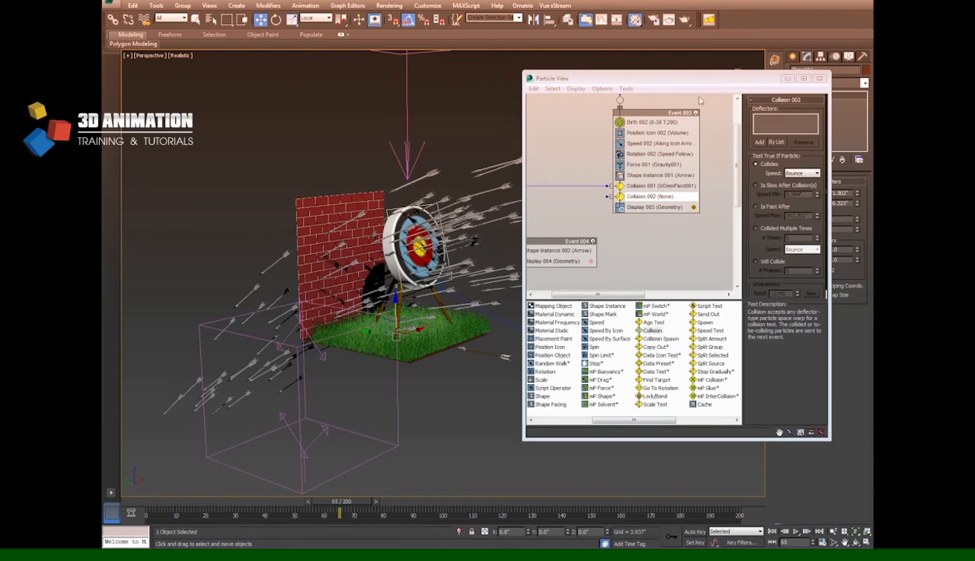
drag(686, 77, 654, 137)
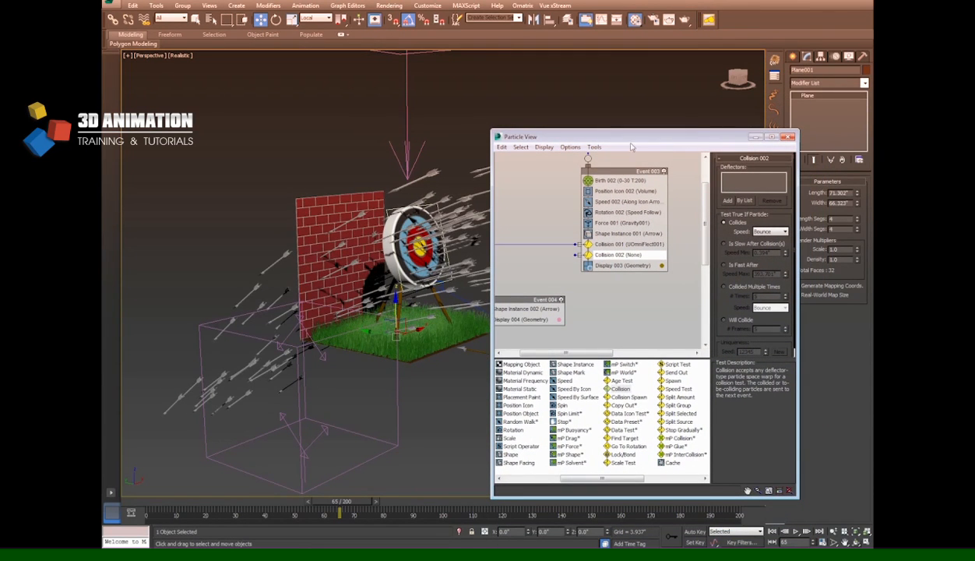
drag(636, 137, 604, 373)
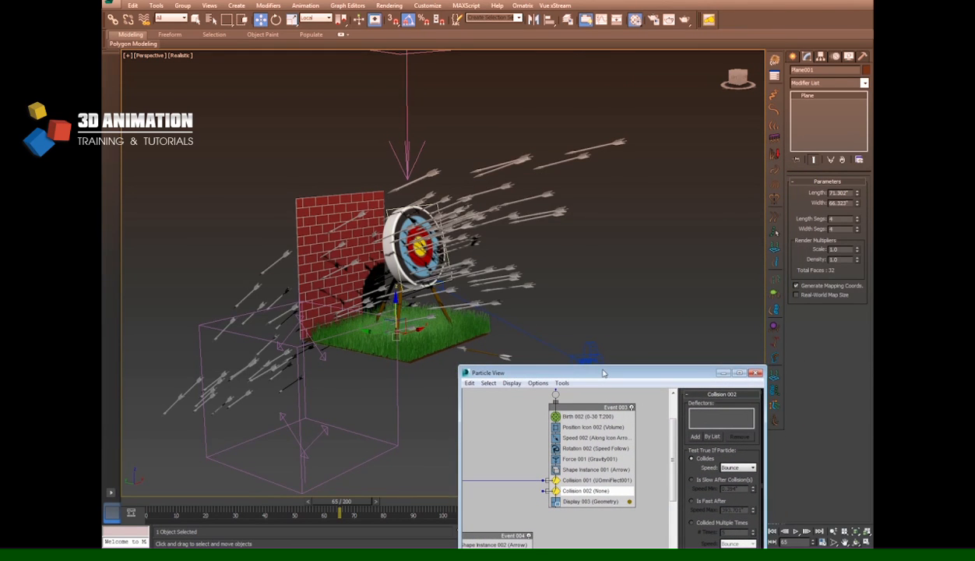
In the Top view, draw a POmniFlect deflector about 70" wide and 71" high over the grass ground.
key(t)
middle_click(555, 291)
scroll(556, 291, down, 2)
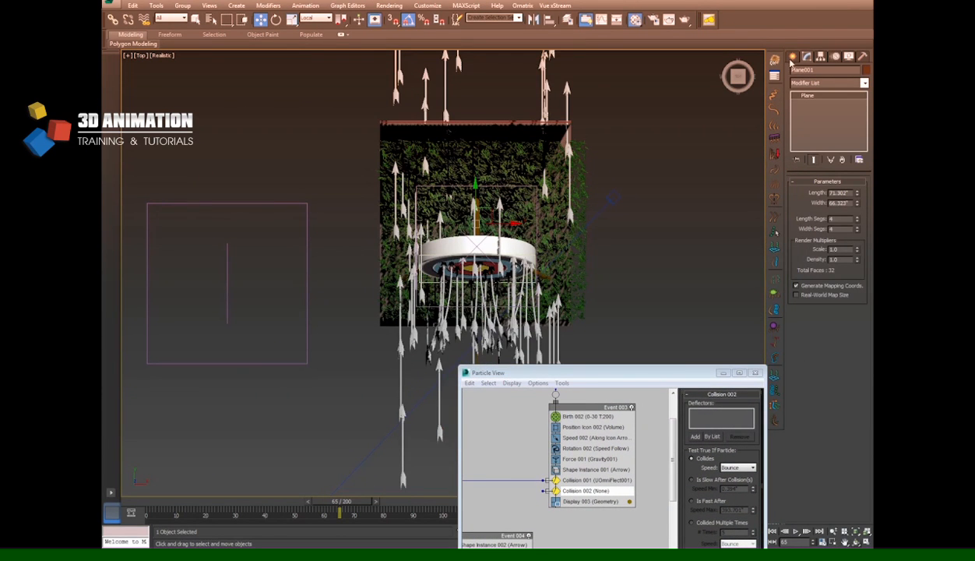
click(792, 57)
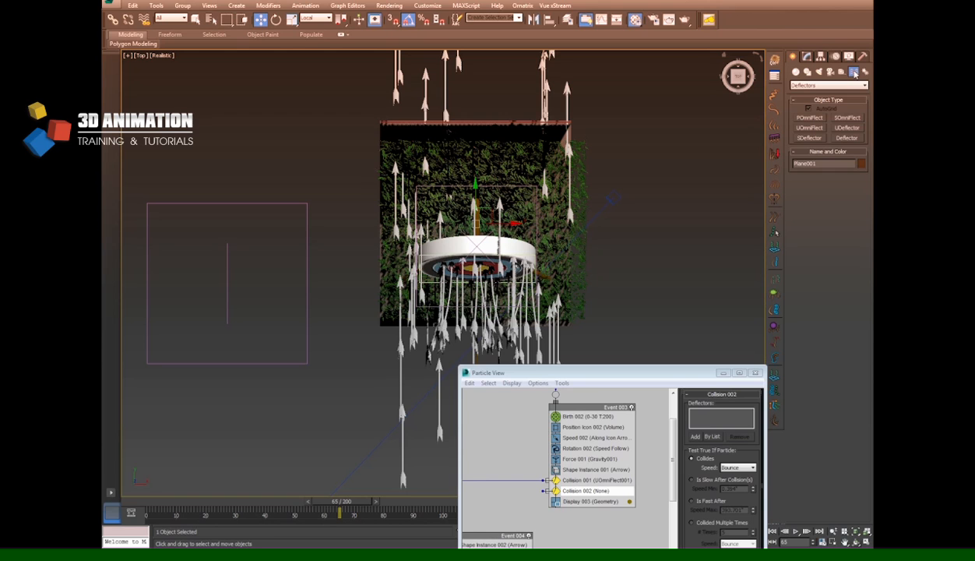
click(809, 117)
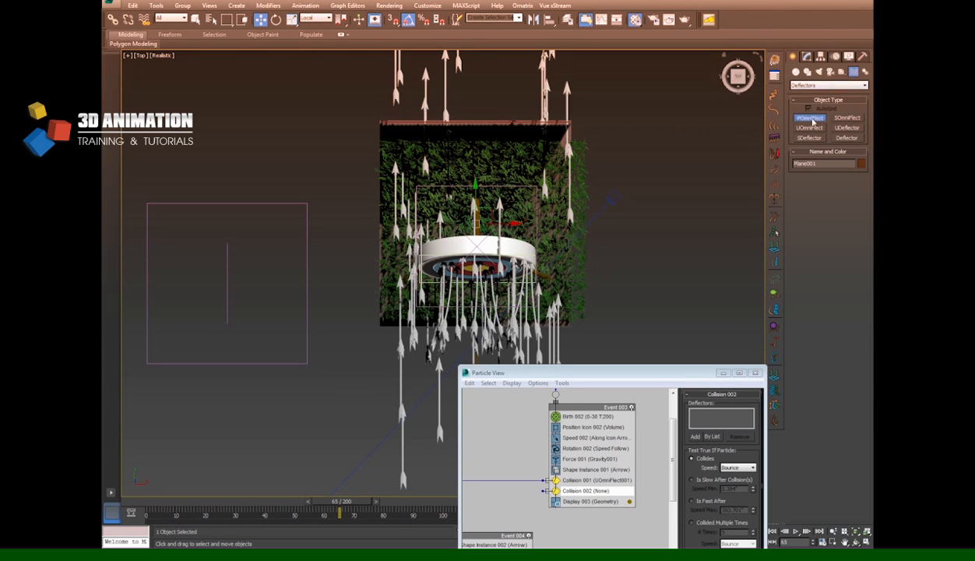
middle_drag(383, 131, 381, 97)
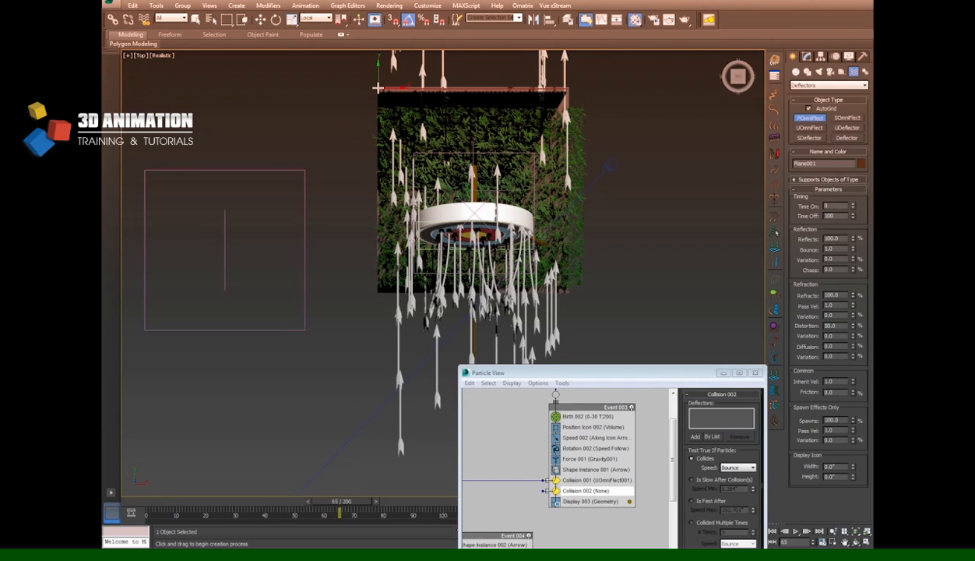
drag(377, 88, 579, 292)
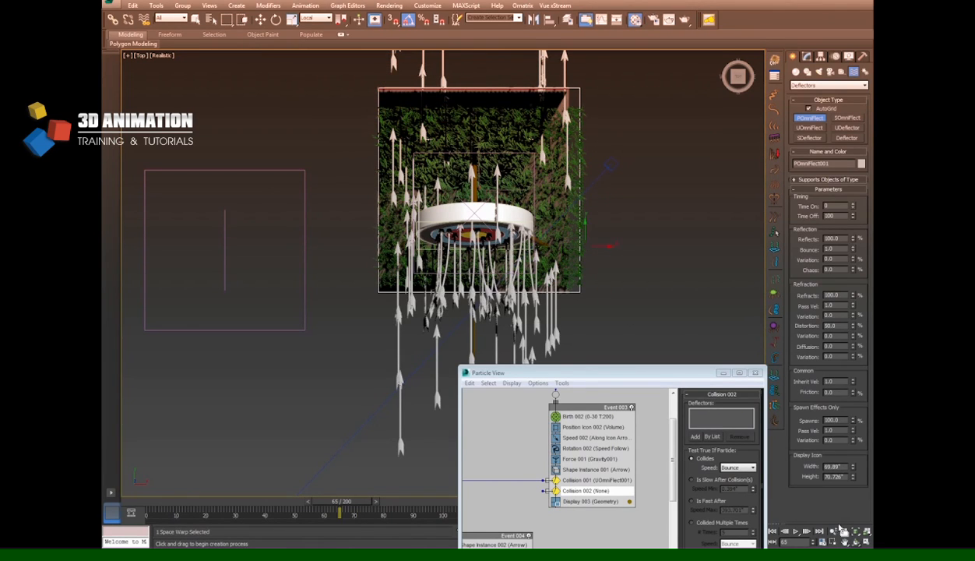
Rotate the ground deflector so its direction arrows point up through the grass.
click(855, 542)
drag(499, 317, 346, 277)
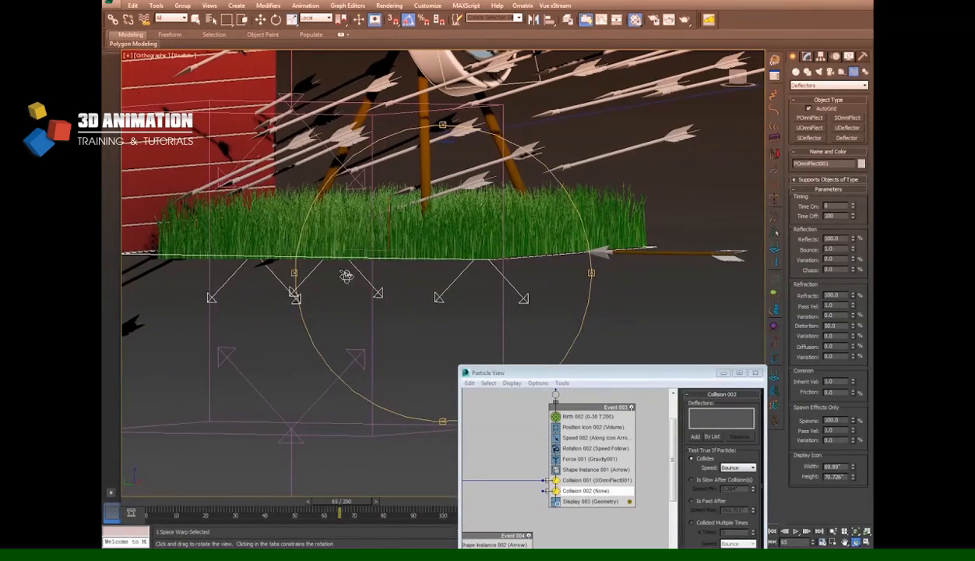
click(276, 19)
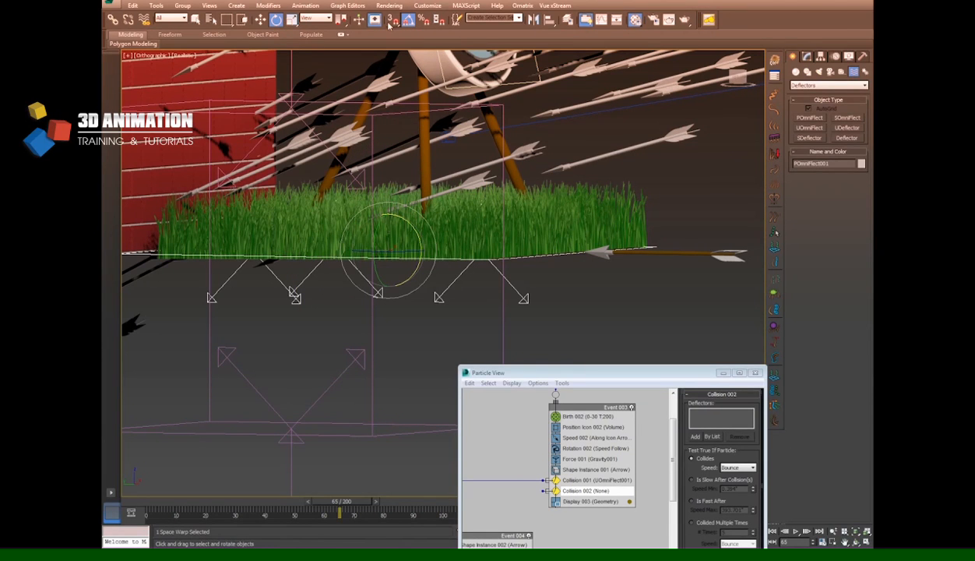
drag(390, 254, 375, 158)
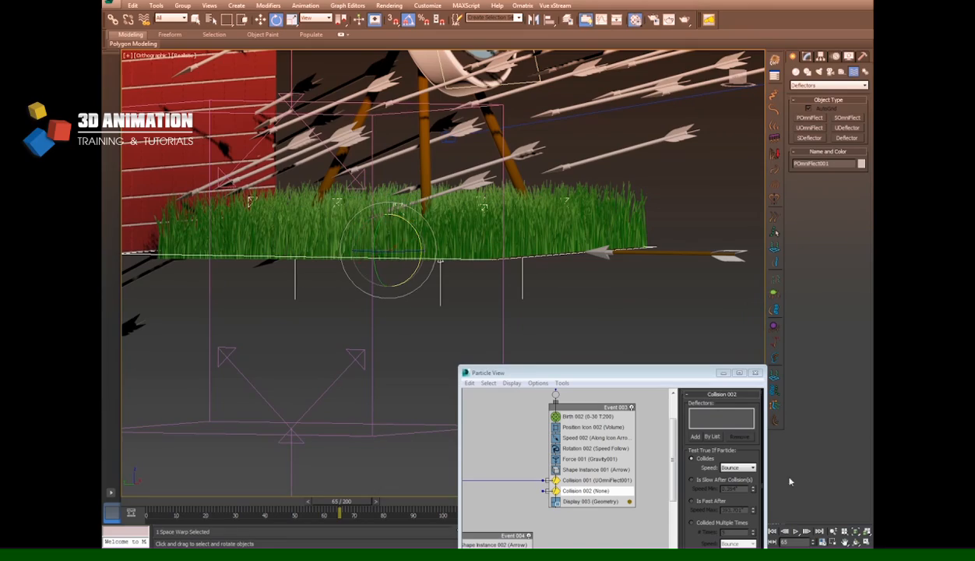
click(854, 542)
drag(545, 265, 469, 293)
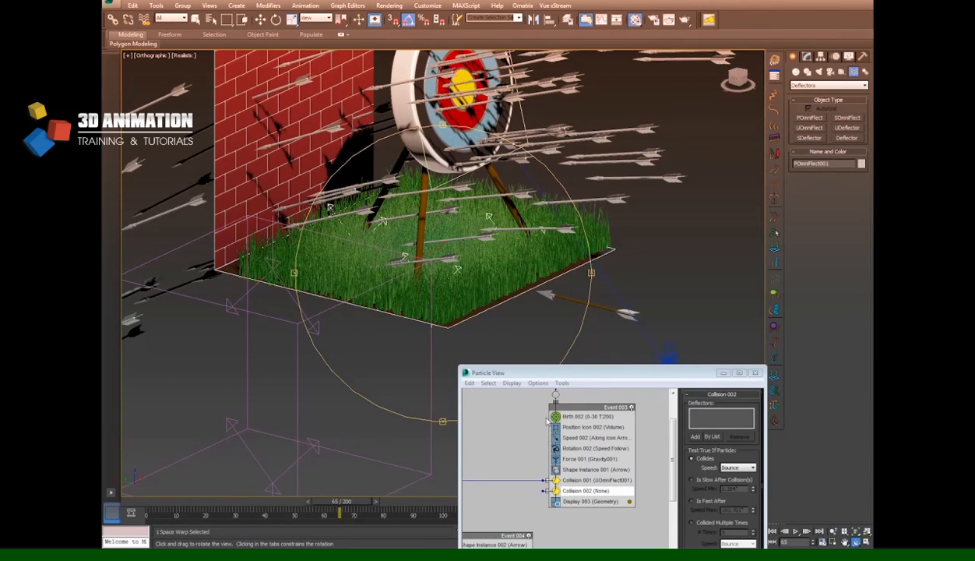
Rename the Collision 001 test in Event 003 to Collide_Target.
drag(554, 372, 551, 319)
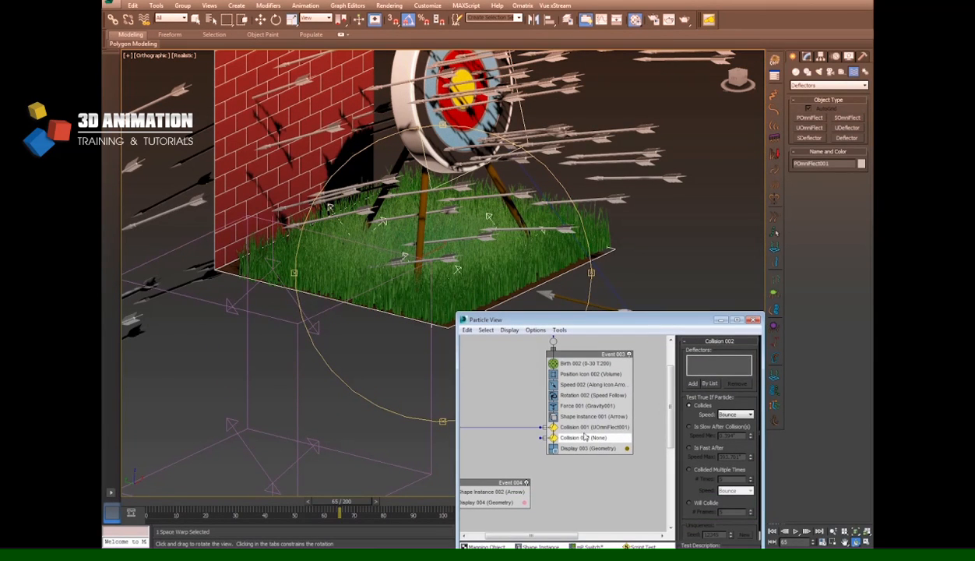
click(584, 438)
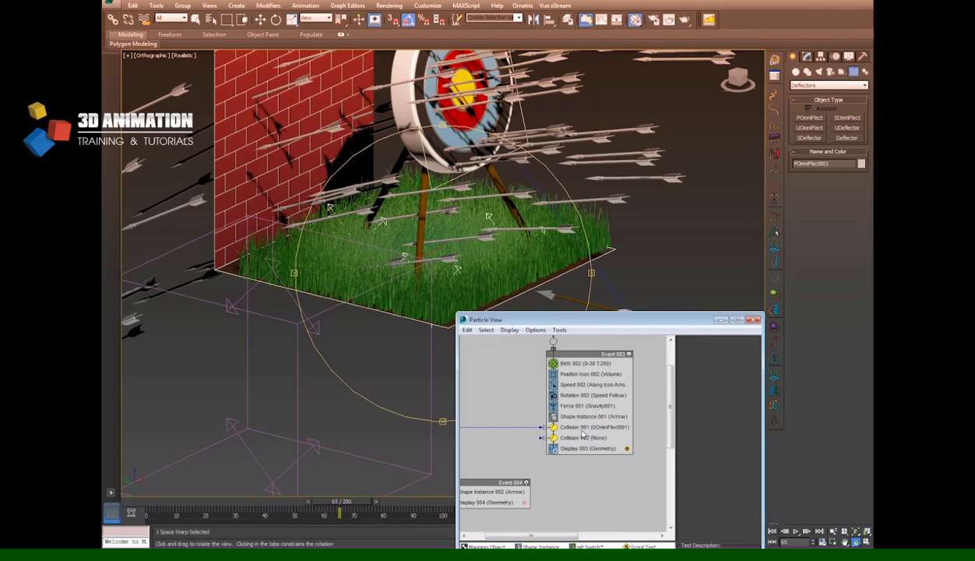
right_click(576, 430)
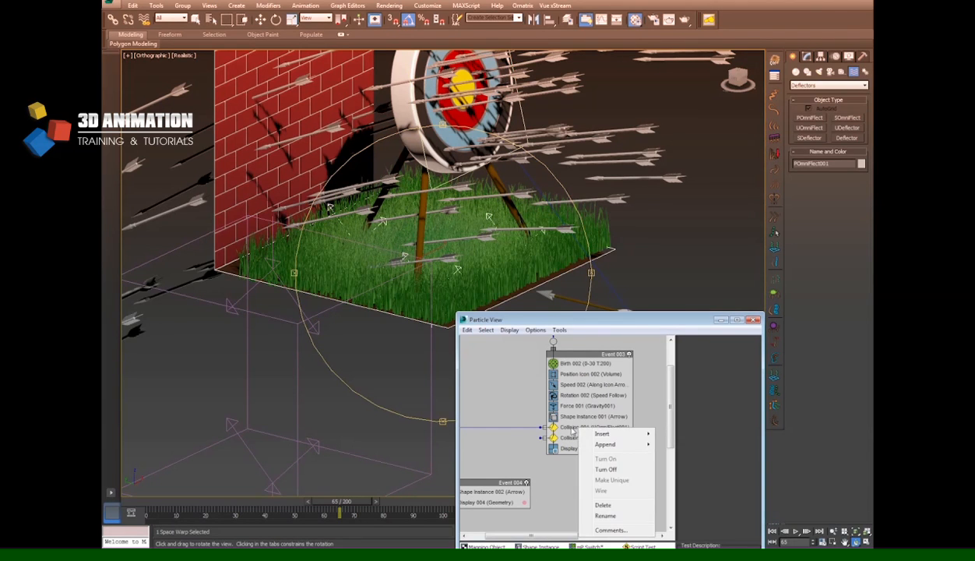
click(605, 515)
text(Collide_Target)
key(Return)
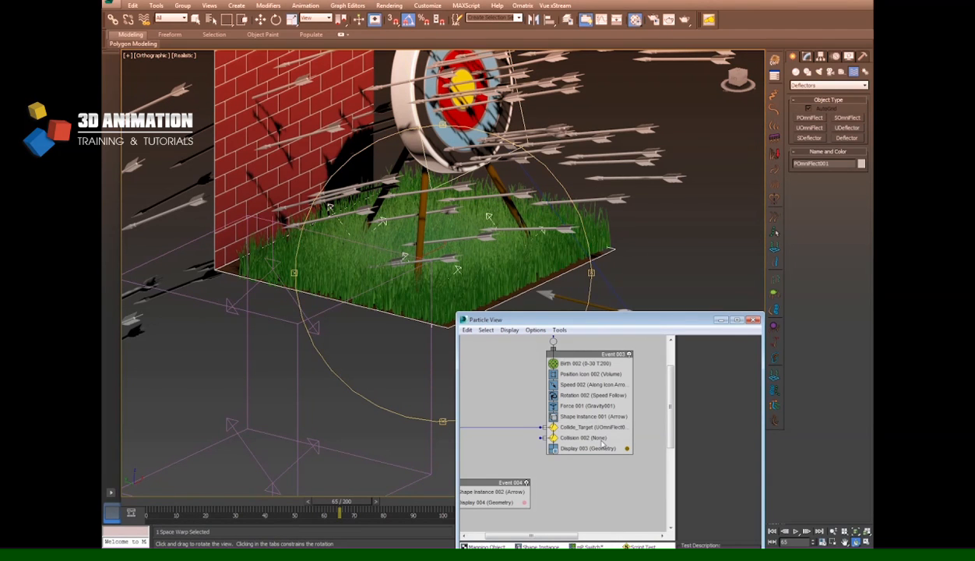
Rename the Collision 002 test in Event 003 to Collide_Ground.
right_click(597, 437)
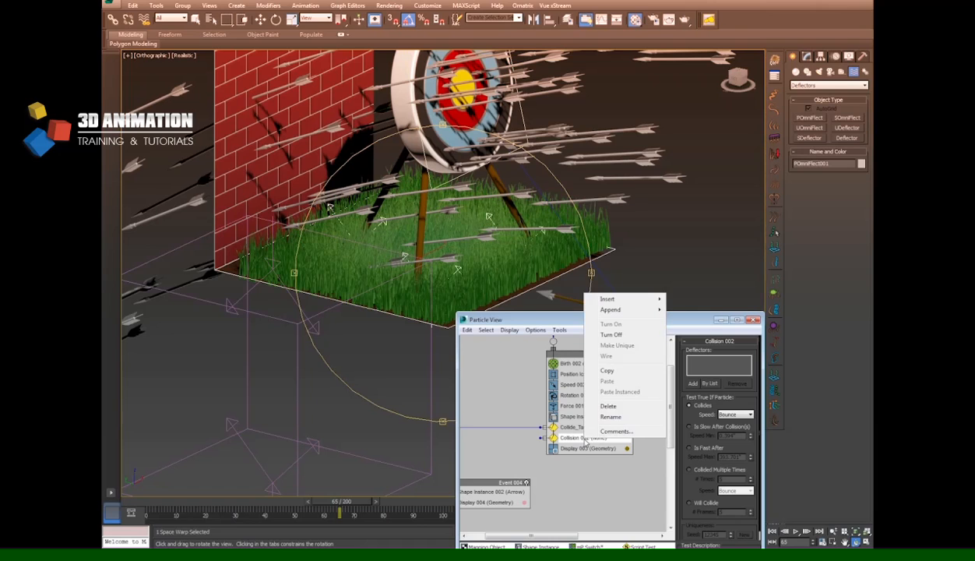
click(604, 416)
text(Collide)
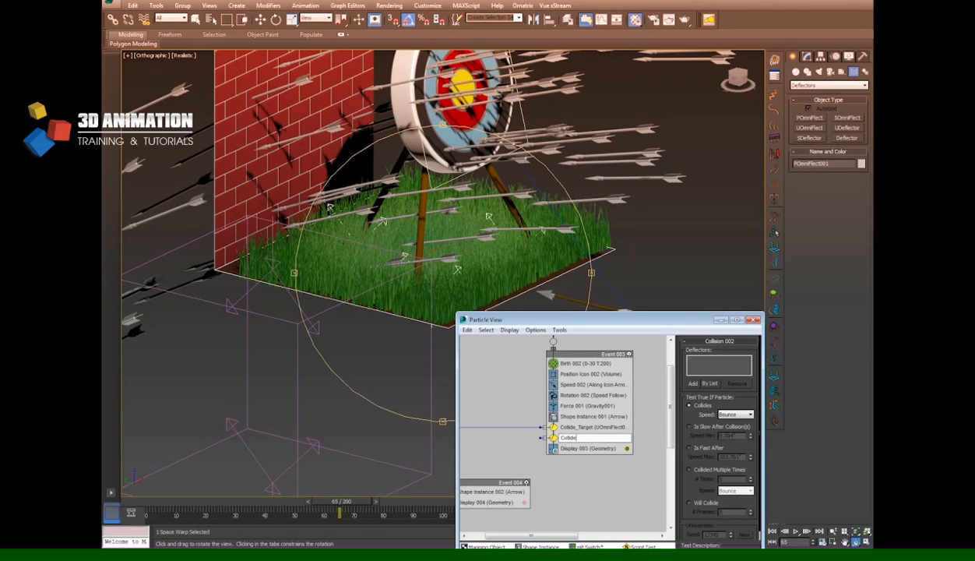
text(_Ground)
key(Return)
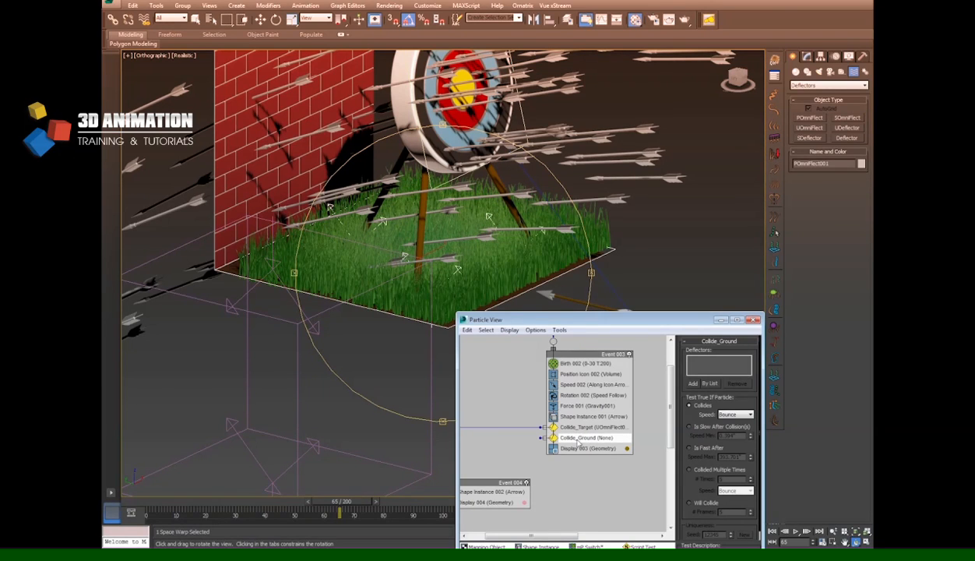
Add the ground deflector POmniFlect001 to Collide_Ground's deflectors.
click(578, 441)
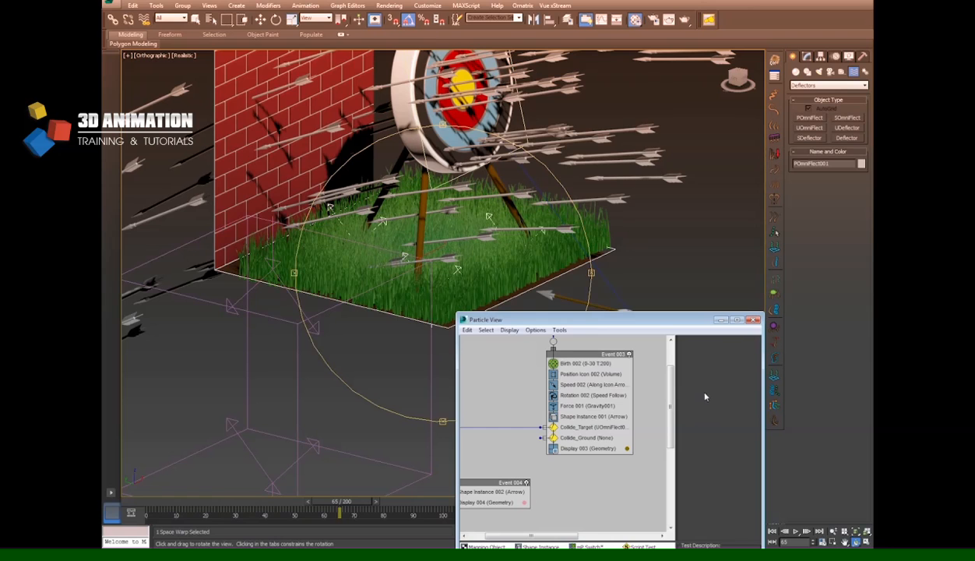
click(609, 438)
click(693, 384)
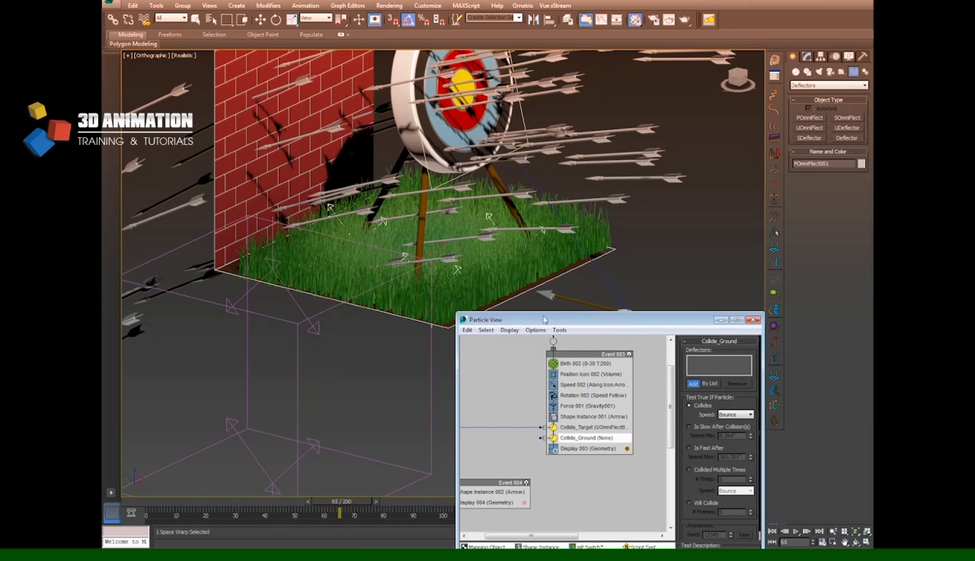
click(520, 294)
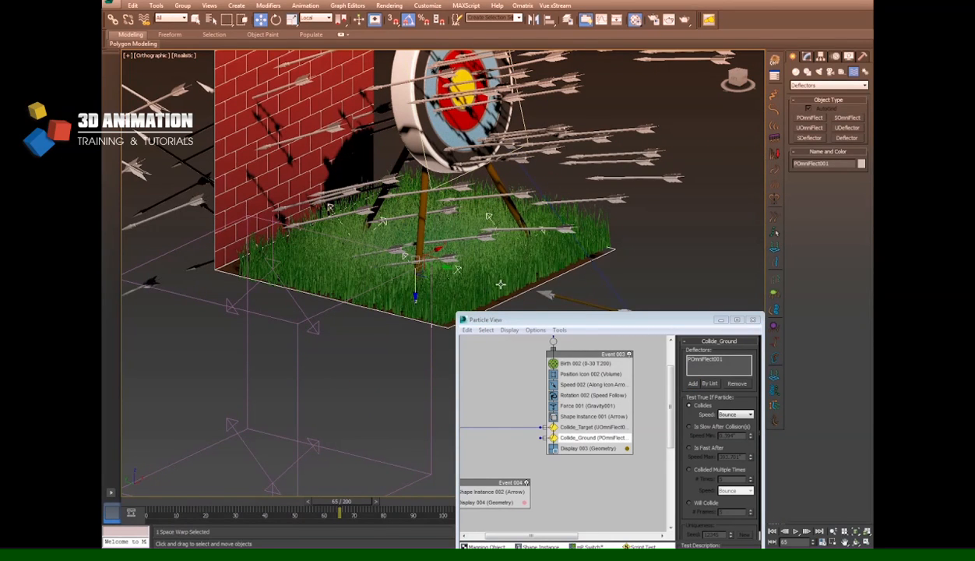
Set Collide_Ground's collision speed to Stop and wire its output to Event 004.
scroll(475, 275, down, 3)
drag(166, 506, 287, 486)
middle_drag(492, 441, 544, 428)
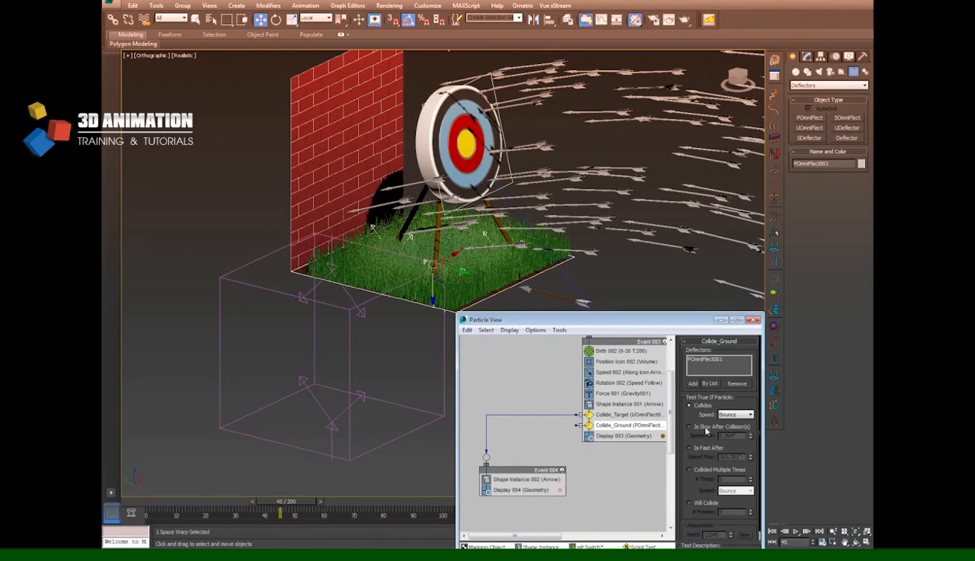
click(728, 417)
click(728, 435)
drag(576, 425, 505, 482)
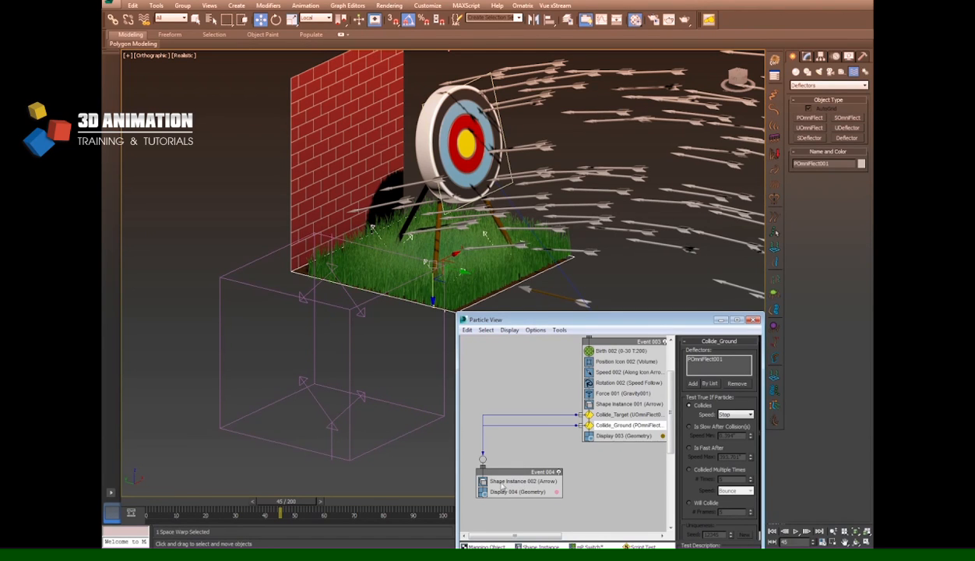
Scrub the timeline to frame 42 and inspect the arrows around the ground, target and brick wall.
drag(173, 507, 268, 452)
key(w)
scroll(321, 148, up, 2)
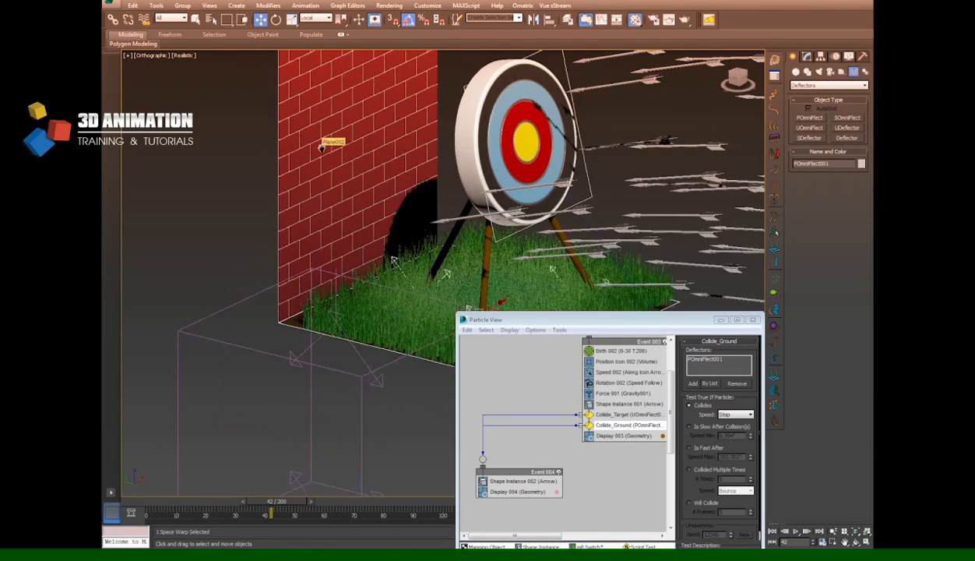
middle_drag(321, 148, 265, 158)
scroll(265, 159, down, 2)
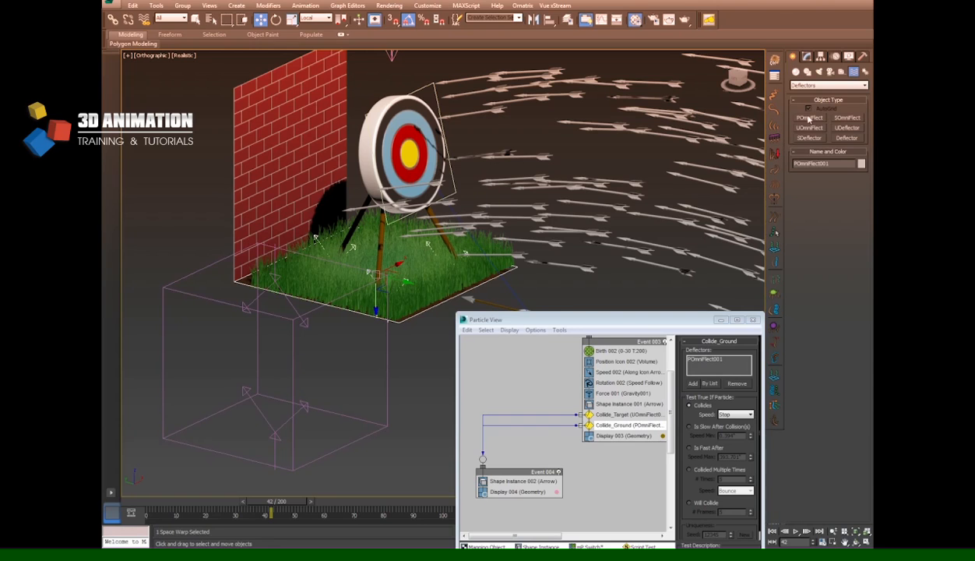
Draw a second POmniFlect deflector aligned to the brick wall and covering its surface.
click(310, 142)
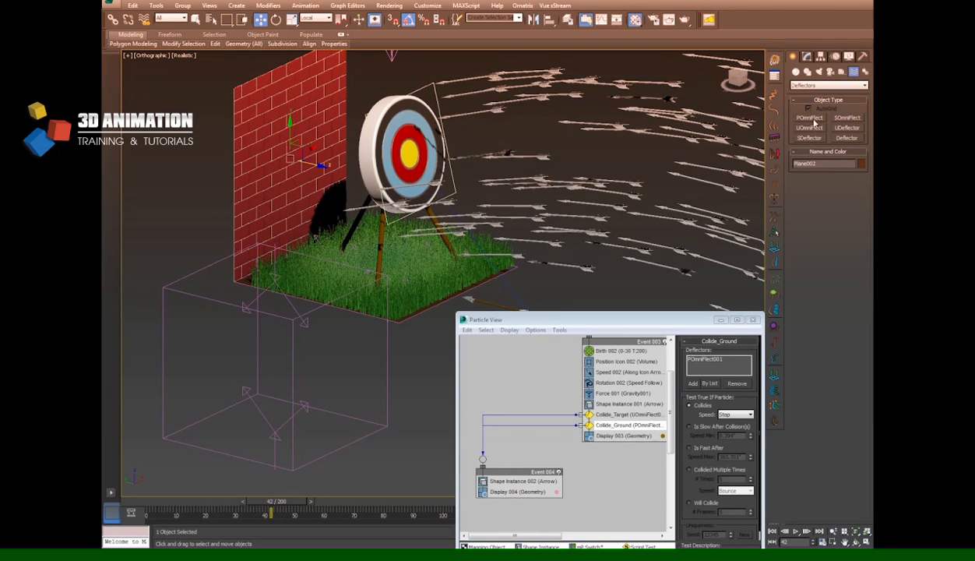
click(814, 118)
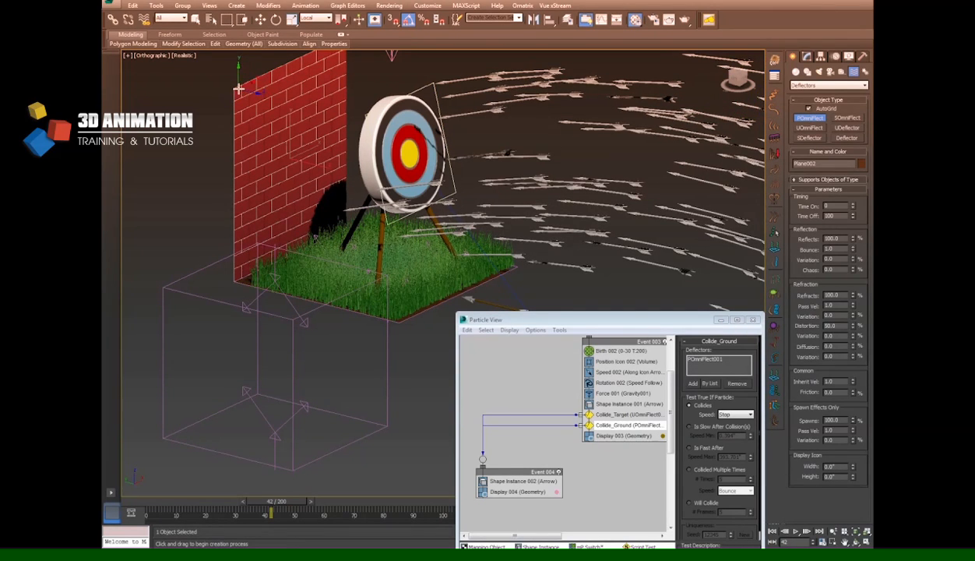
drag(240, 93, 346, 231)
click(260, 19)
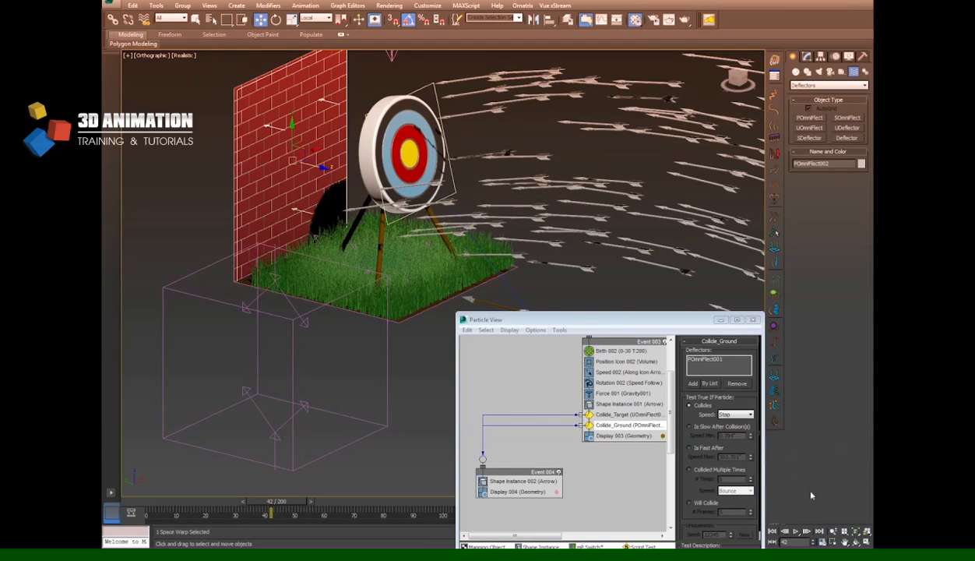
Reposition the second POmniFlect deflector against the brick wall and check its alignment from the side.
click(854, 539)
drag(483, 234, 392, 238)
click(260, 20)
drag(393, 185, 358, 159)
click(857, 544)
drag(354, 274, 495, 249)
middle_drag(423, 206, 352, 286)
scroll(352, 286, up, 2)
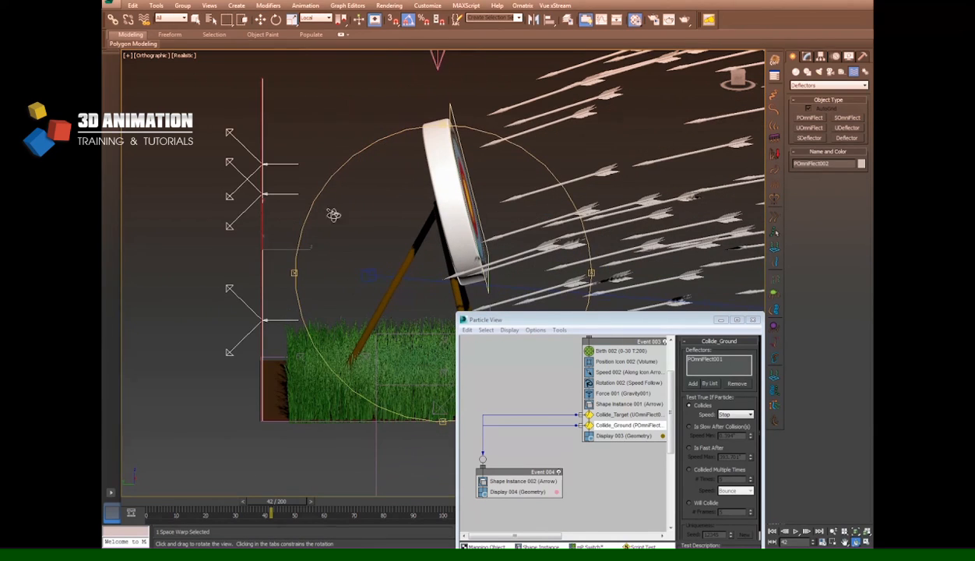
Rotate the brick wall deflector to face the target and incoming arrows, and return to the Perspective view.
click(275, 20)
drag(277, 215, 342, 282)
middle_drag(342, 283, 537, 309)
click(855, 542)
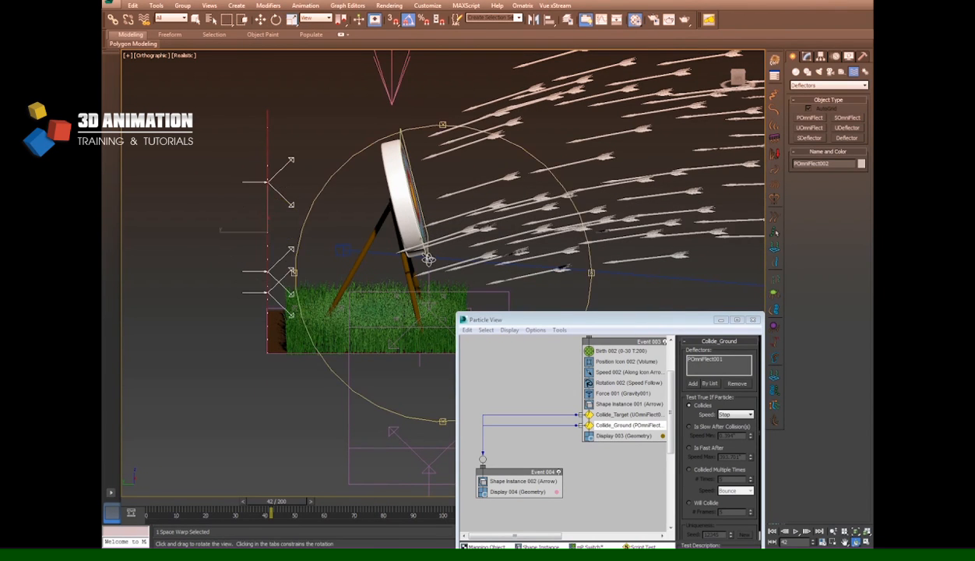
drag(461, 170, 322, 195)
key(p)
drag(340, 228, 423, 200)
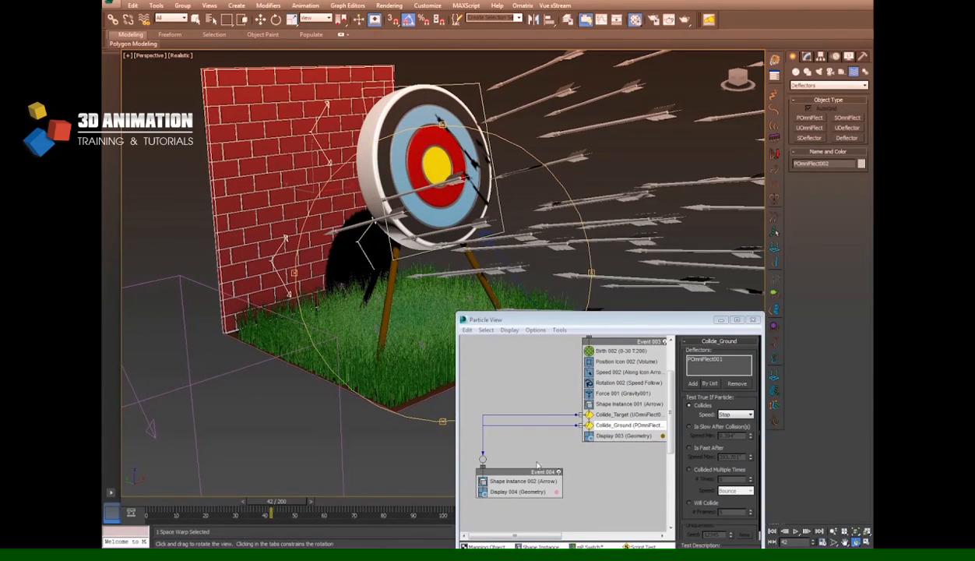
Add a Collision test below Collide_Ground in Event 003 and rename it Collide_Brick.
drag(579, 324, 700, 142)
mouse_move(623, 295)
mouse_down()
mouse_move(607, 300)
mouse_move(623, 300)
mouse_up()
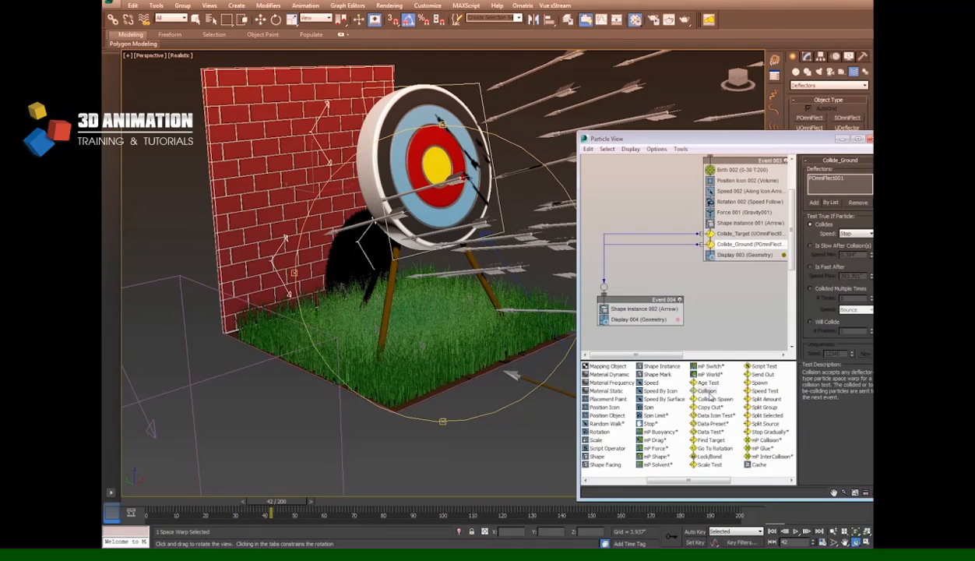
drag(707, 391, 731, 261)
right_click(730, 260)
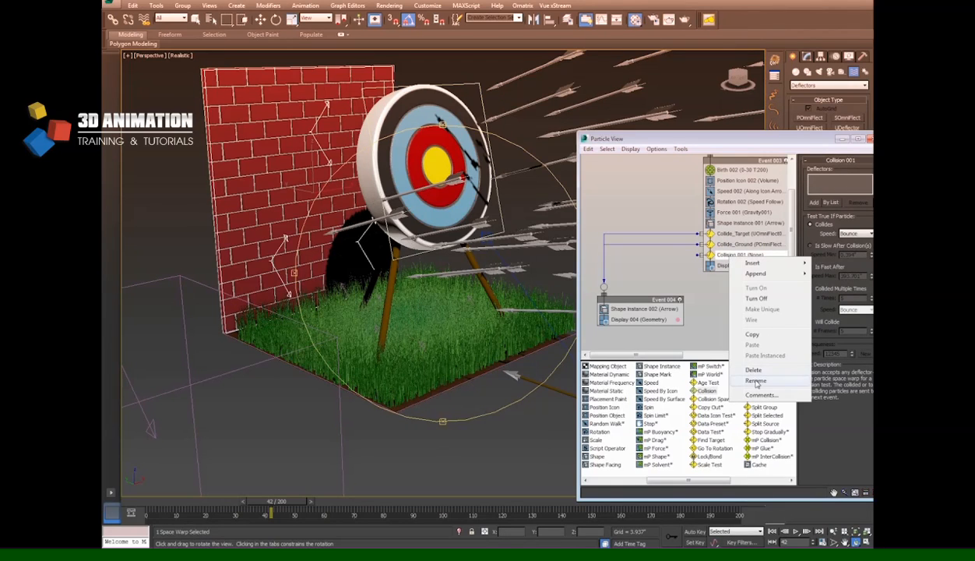
click(755, 381)
text(Collide_Brick)
key(Return)
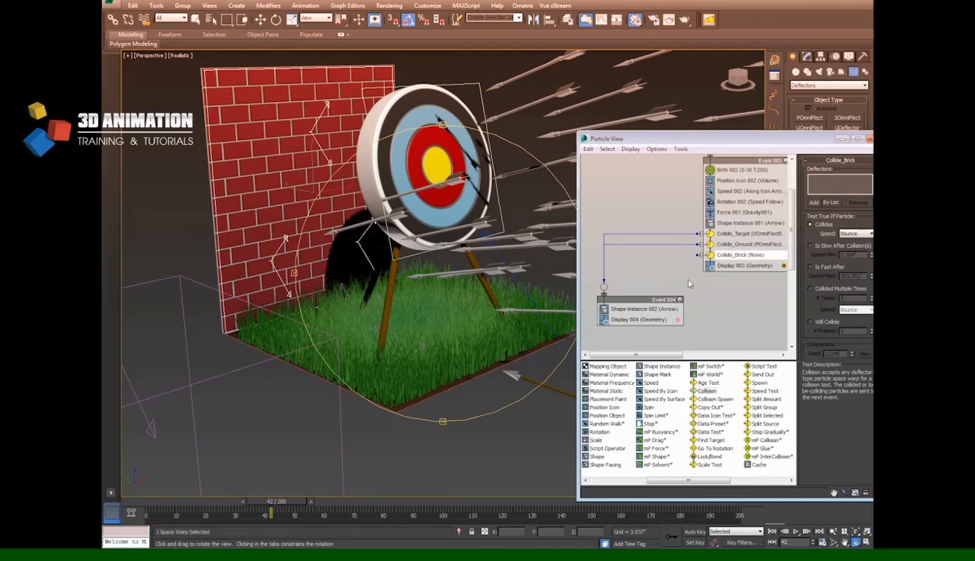
Move Event 004 closer to Event 003 and add the wall deflector POmniFlect002 to Collide_Brick's deflectors.
drag(640, 304, 629, 279)
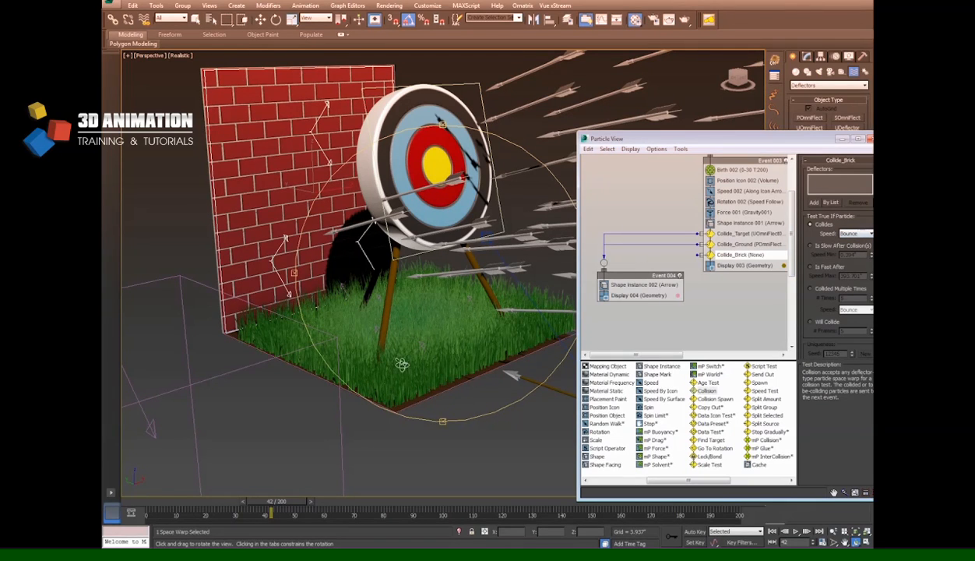
click(815, 203)
click(258, 71)
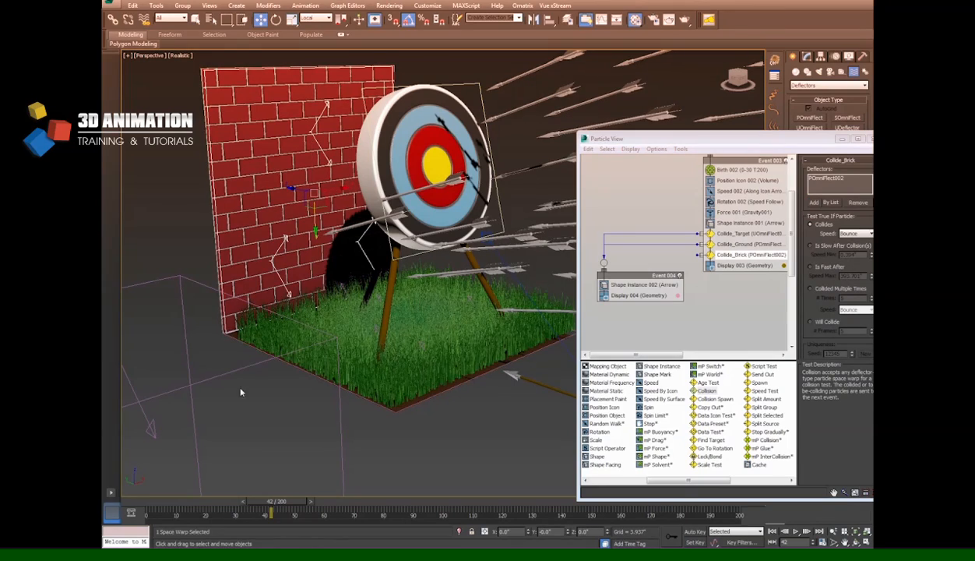
Shift the brick wall deflector about 5.1 units along its local Z axis, off the wall, and scrub the timeline to check the bouncing arrows.
mouse_move(275, 501)
mouse_down()
mouse_move(423, 491)
mouse_move(296, 489)
mouse_move(386, 479)
mouse_move(350, 481)
mouse_move(370, 477)
mouse_up()
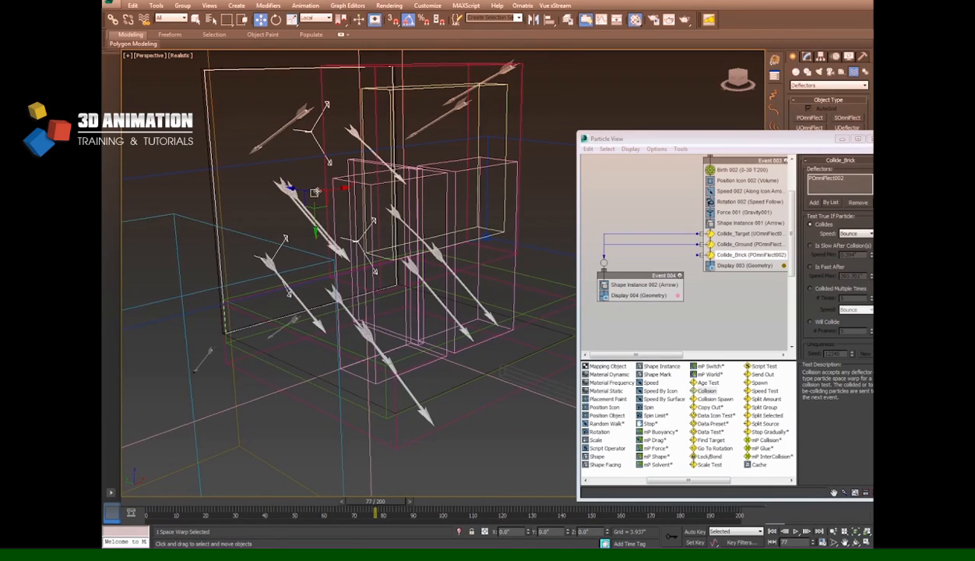
mouse_move(156, 508)
mouse_down()
mouse_move(218, 492)
mouse_move(357, 493)
mouse_up()
key(w)
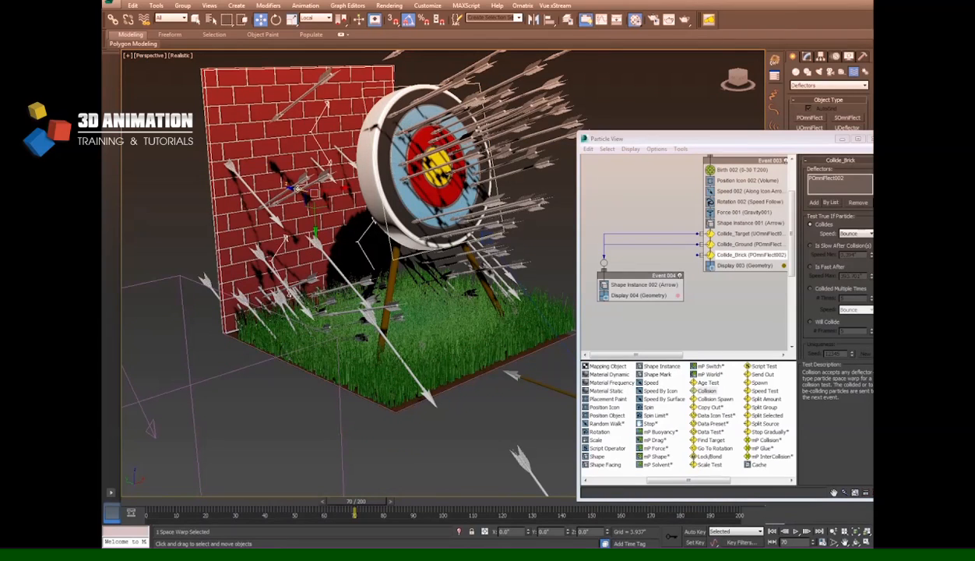
drag(300, 190, 308, 190)
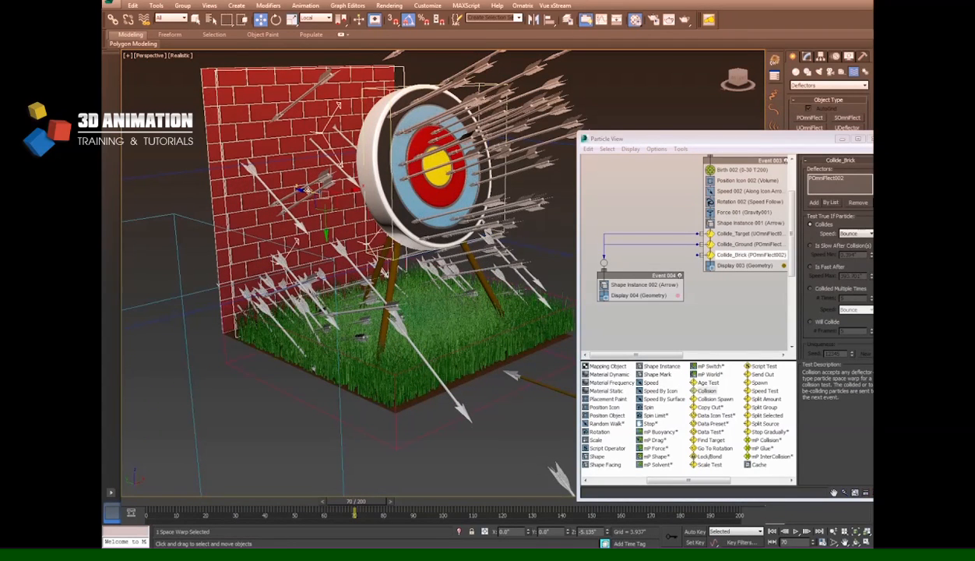
drag(148, 507, 385, 505)
key(w)
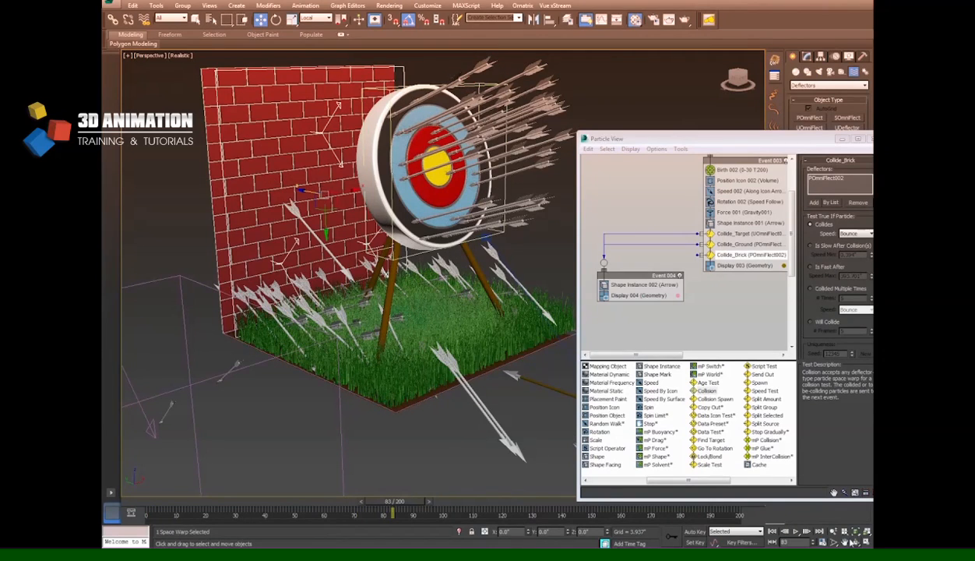
Play the animation and scrub to frame 78 to examine how the arrows behave at the wall, target and ground.
key(slash)
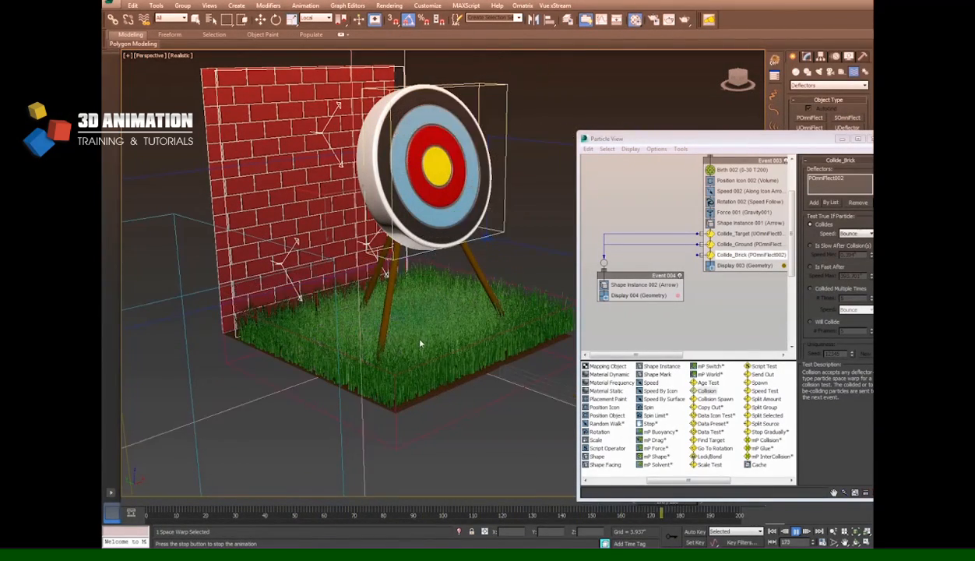
middle_drag(422, 343, 359, 375)
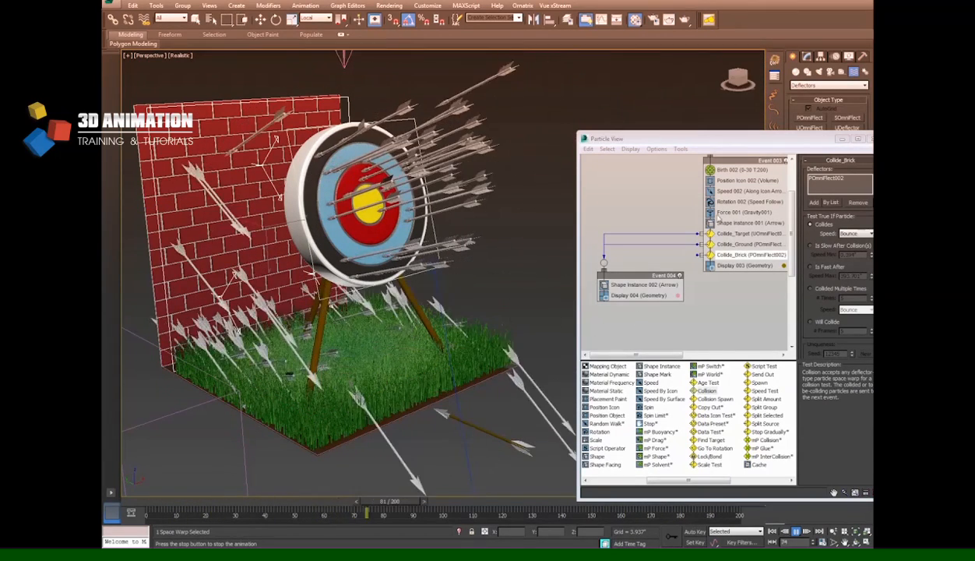
middle_drag(698, 206, 715, 283)
scroll(657, 251, down, 3)
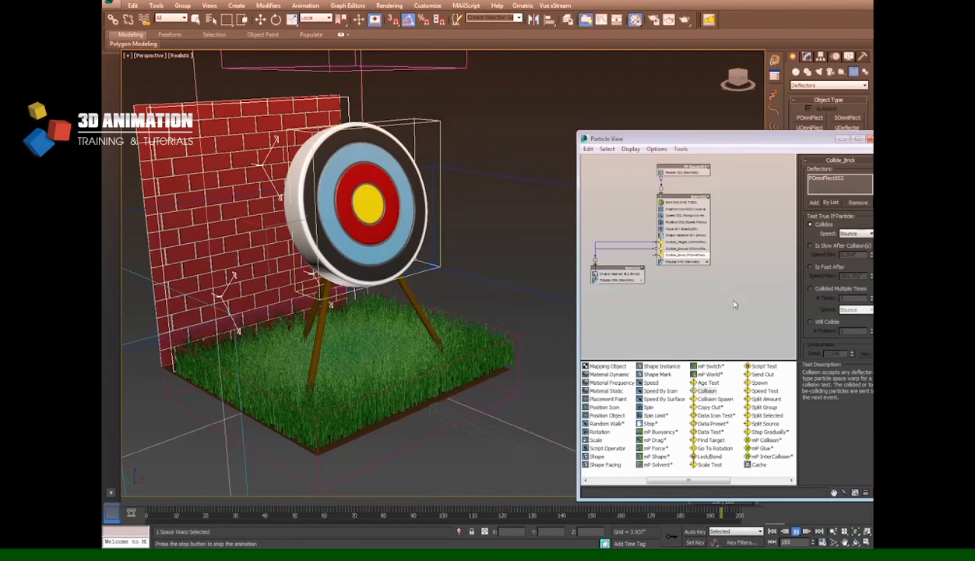
scroll(685, 265, up, 2)
middle_drag(677, 255, 675, 247)
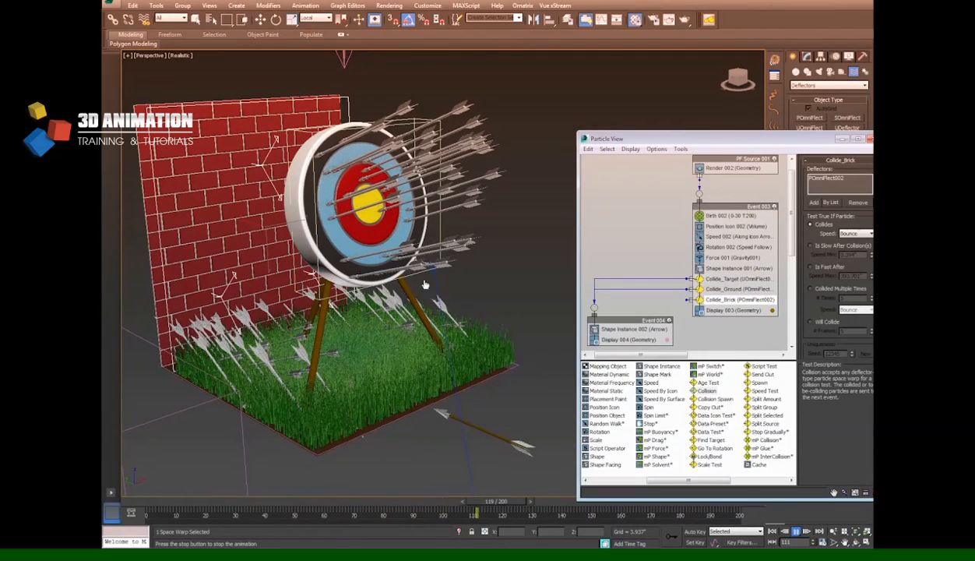
click(175, 505)
drag(175, 504, 377, 499)
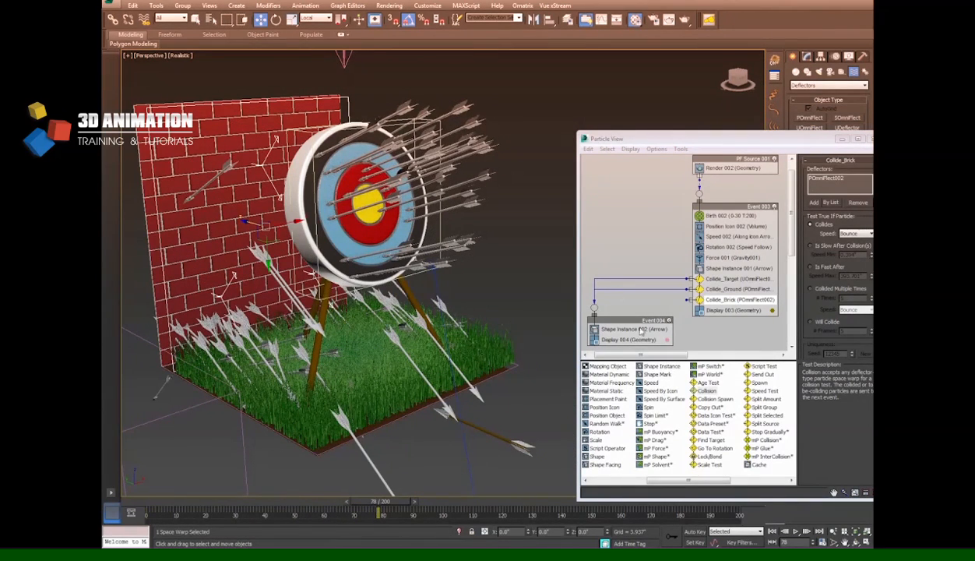
Add a Cache operator to PF Source 001 and manually update the cache.
drag(757, 465, 730, 182)
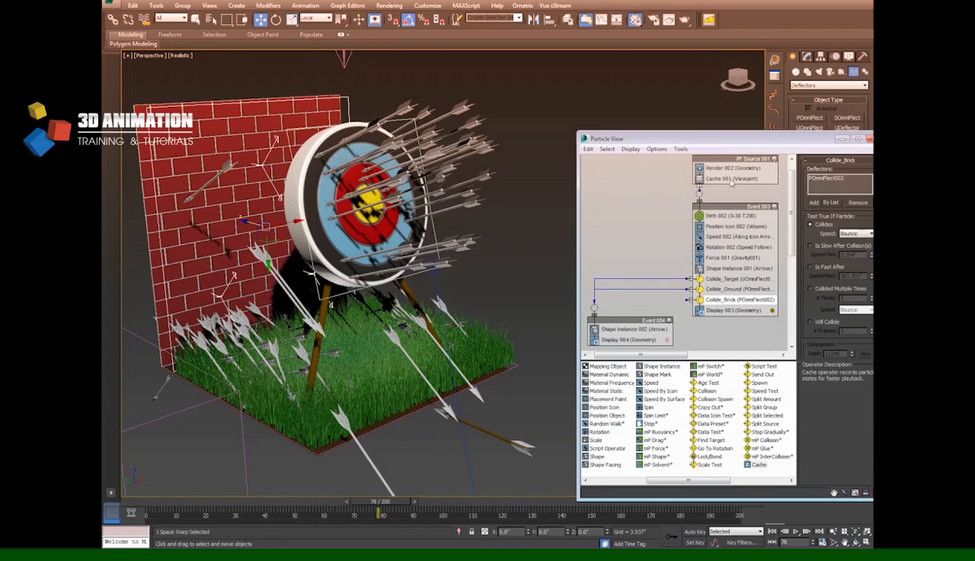
click(827, 291)
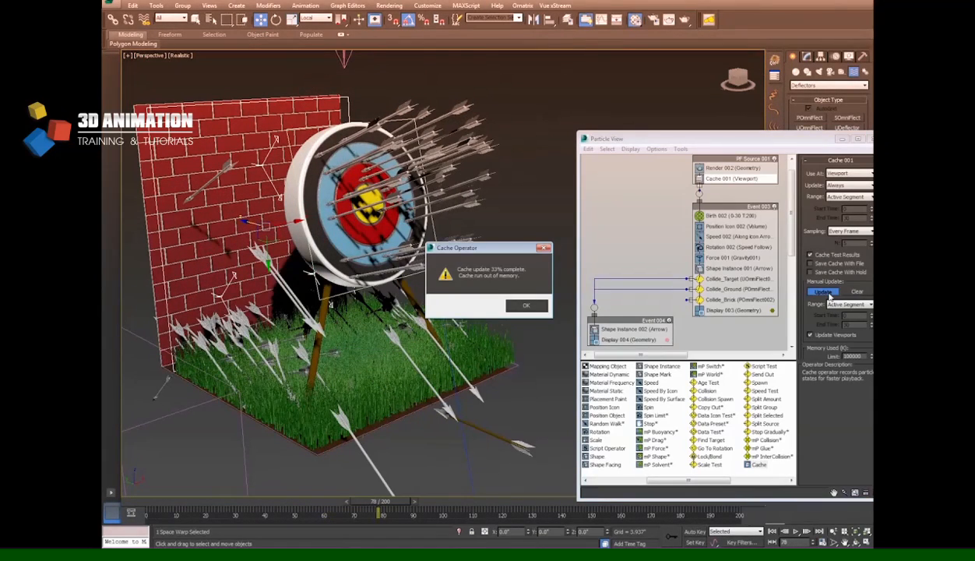
click(526, 305)
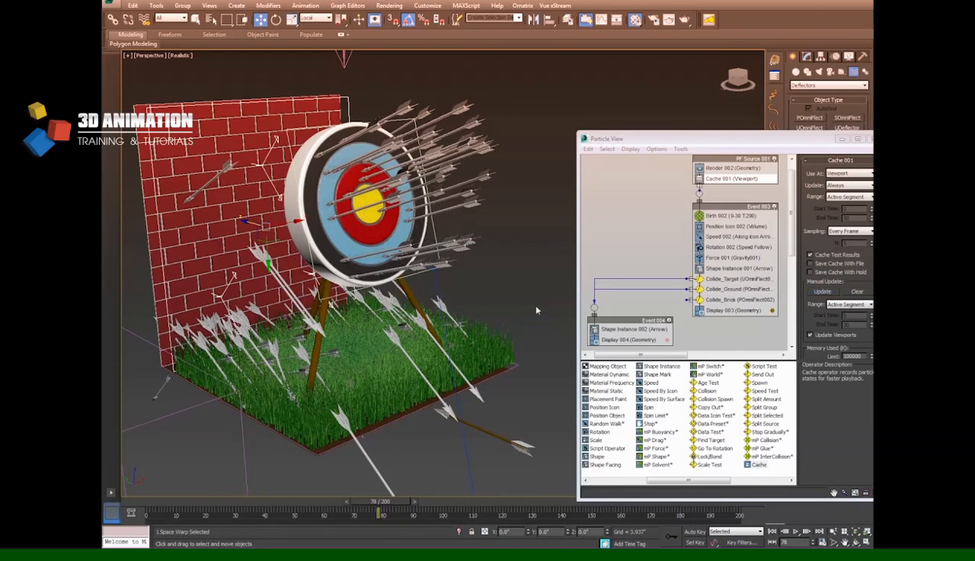
Set Birth 002's particle amount to 75 and manually update Cache 001.
drag(705, 137, 689, 133)
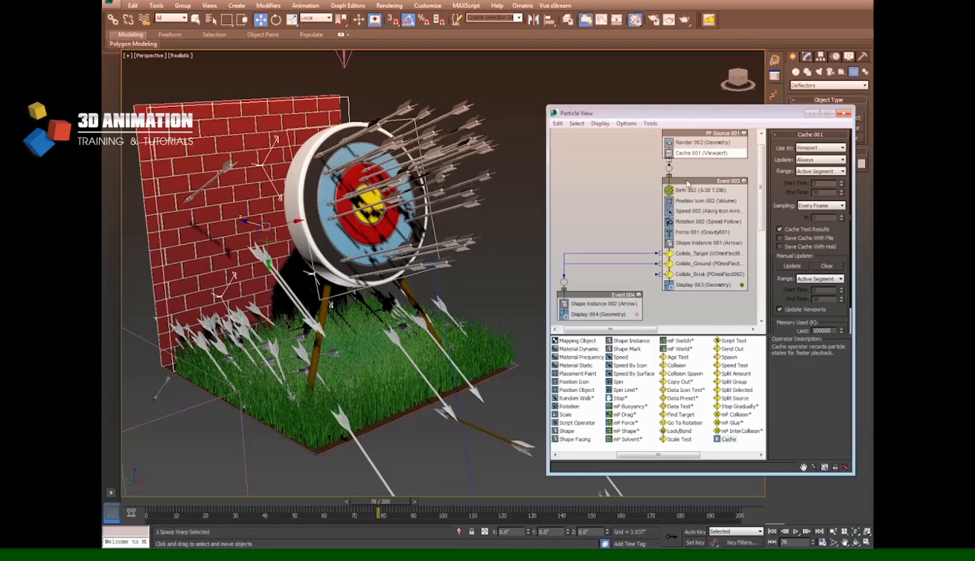
click(689, 190)
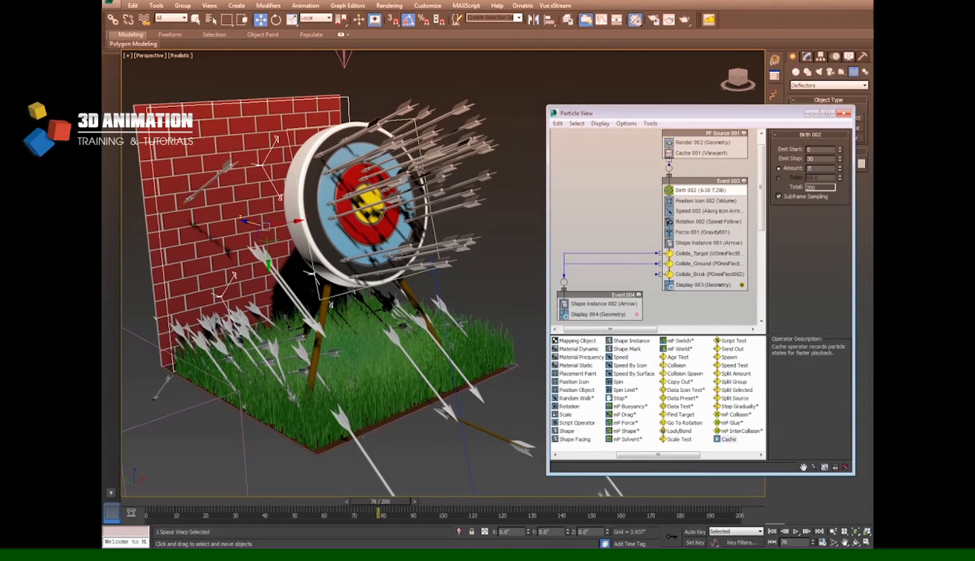
click(688, 152)
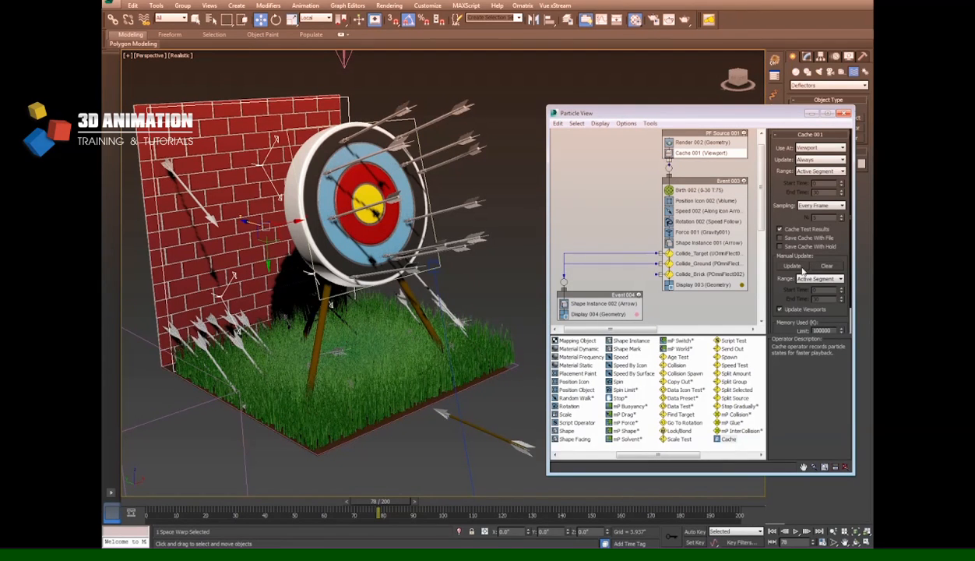
click(800, 267)
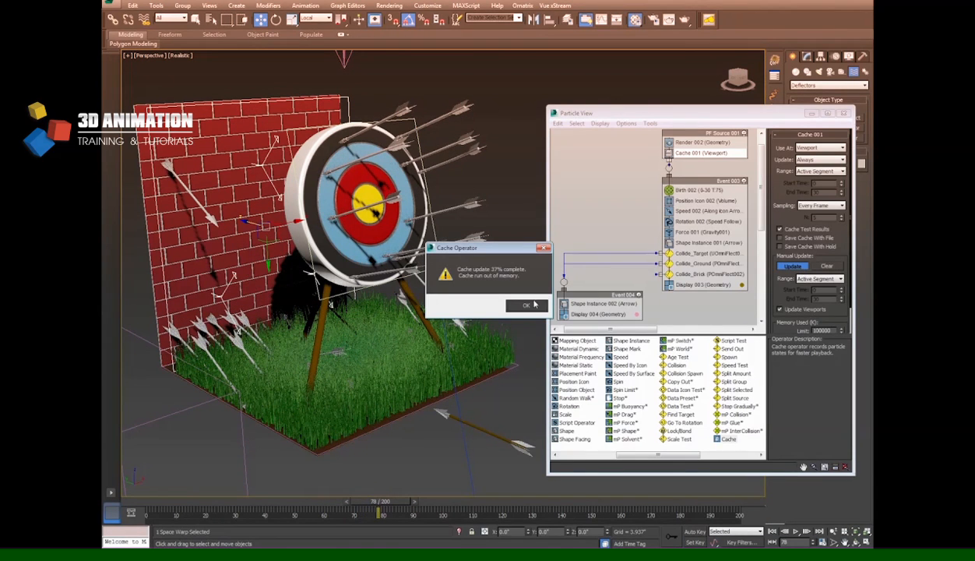
click(527, 307)
Set Birth 002's particle amount to 25.
click(724, 190)
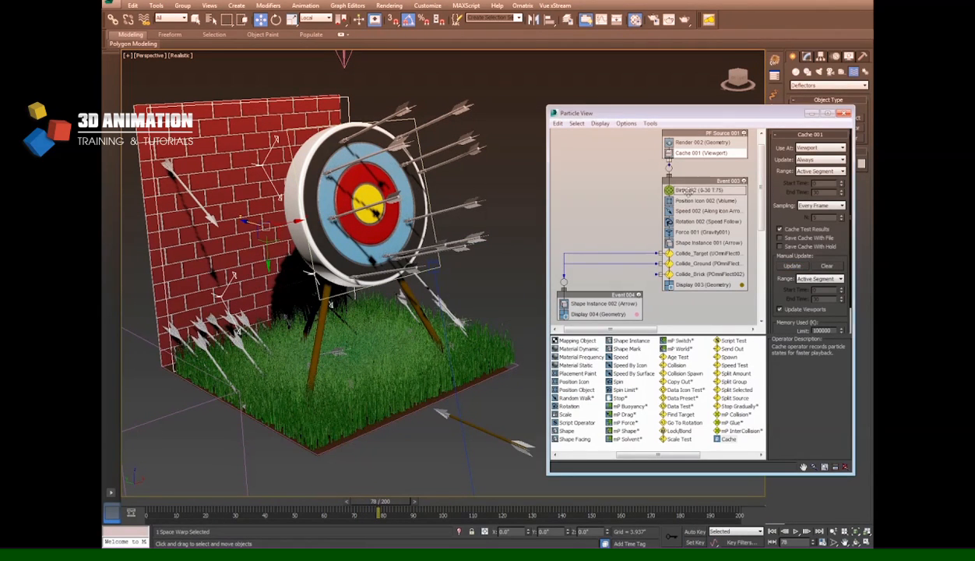
text(2)
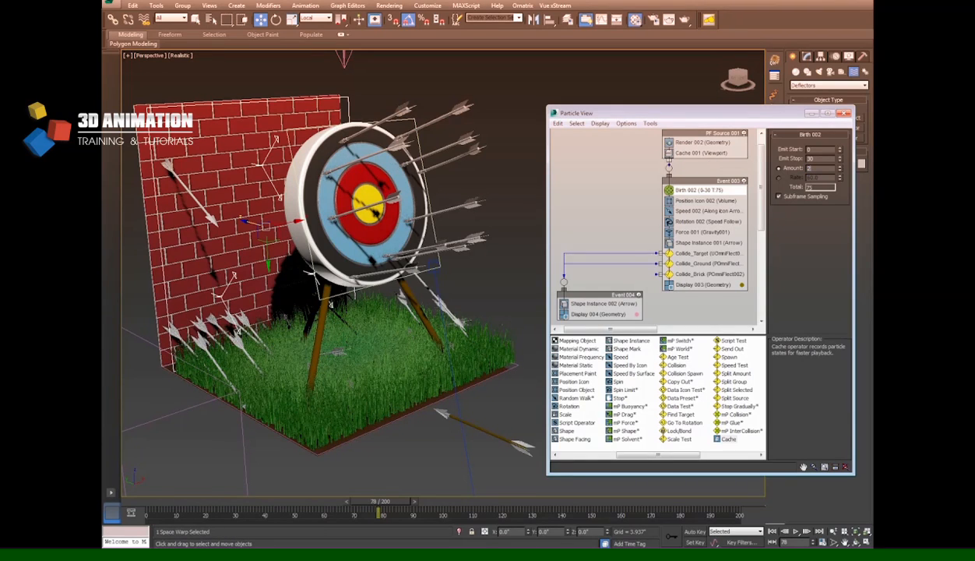
text(5)
key(Return)
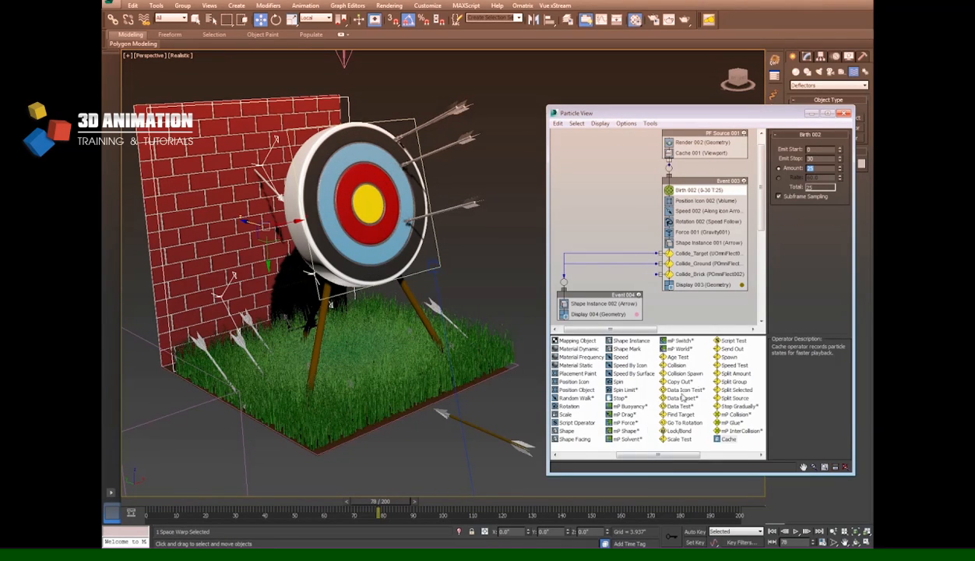
Manually update Cache 001, move Particle View clear of the scene, and play the cached arrow animation.
drag(760, 116, 707, 144)
click(651, 181)
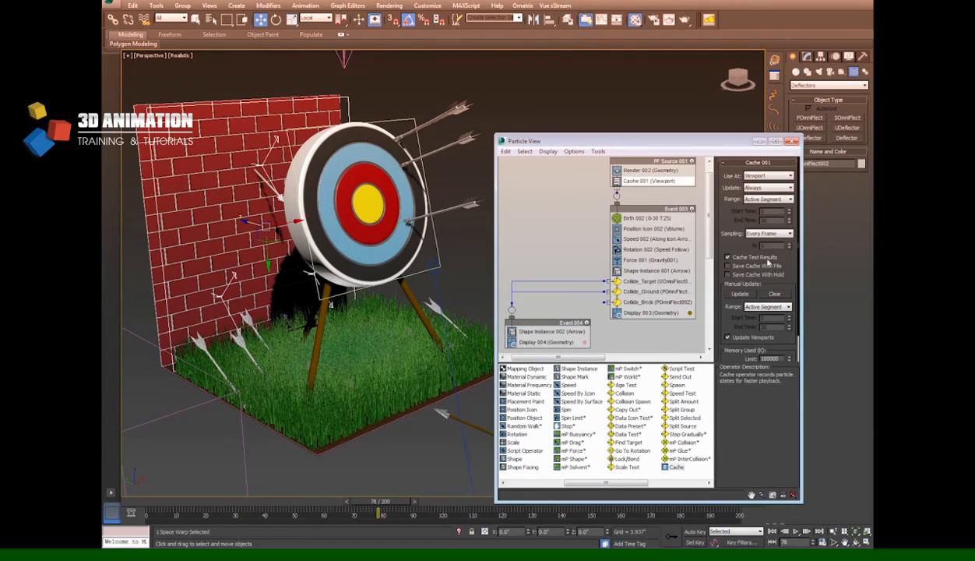
click(739, 294)
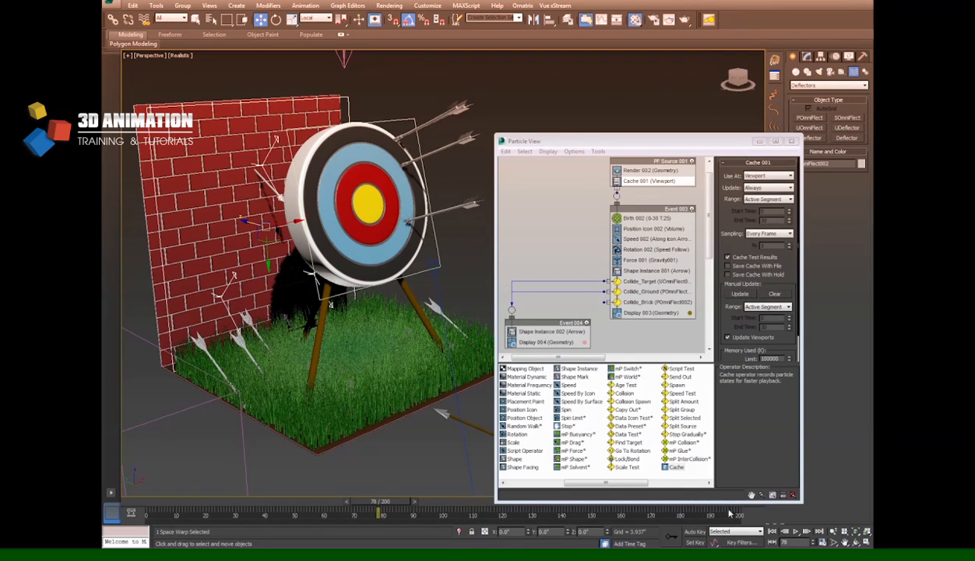
drag(609, 145, 673, 10)
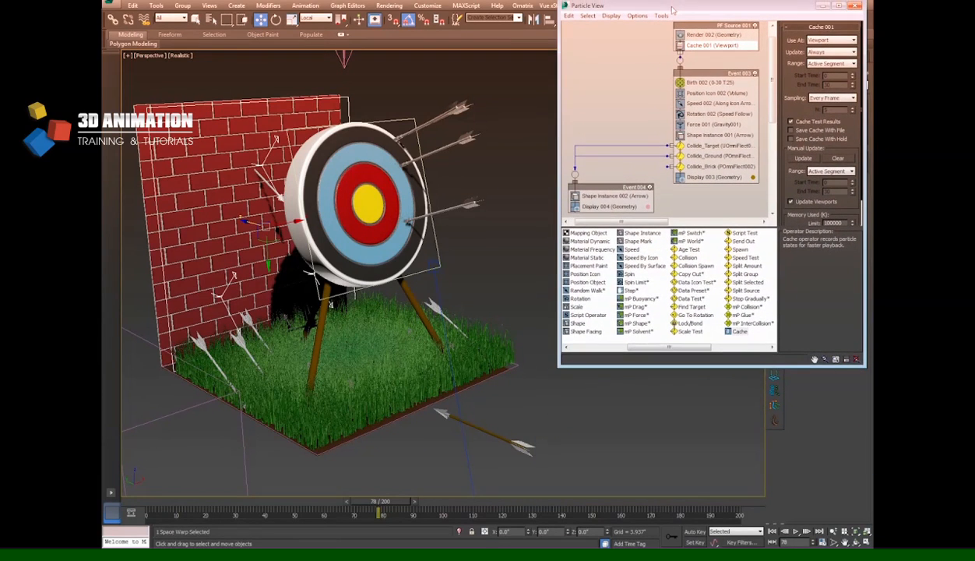
click(796, 534)
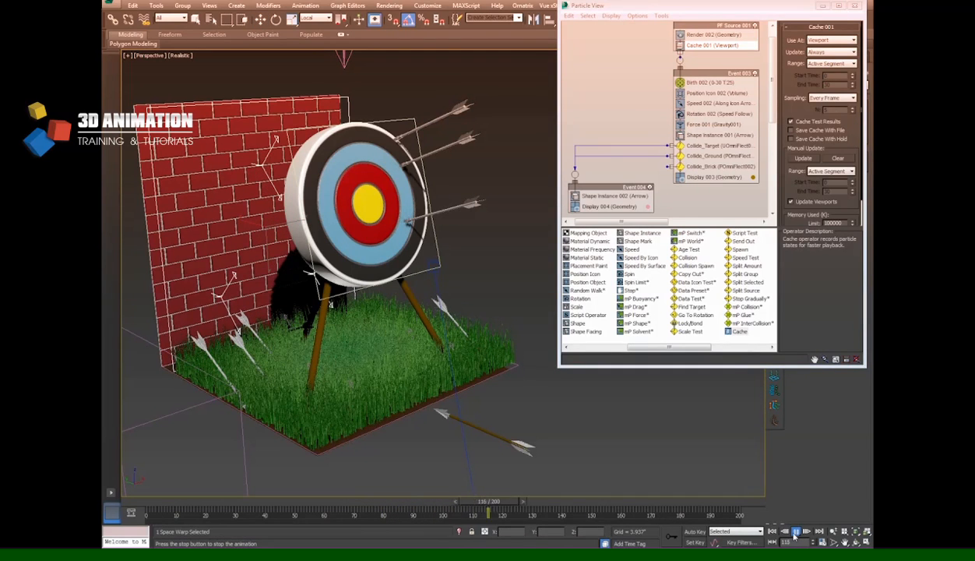